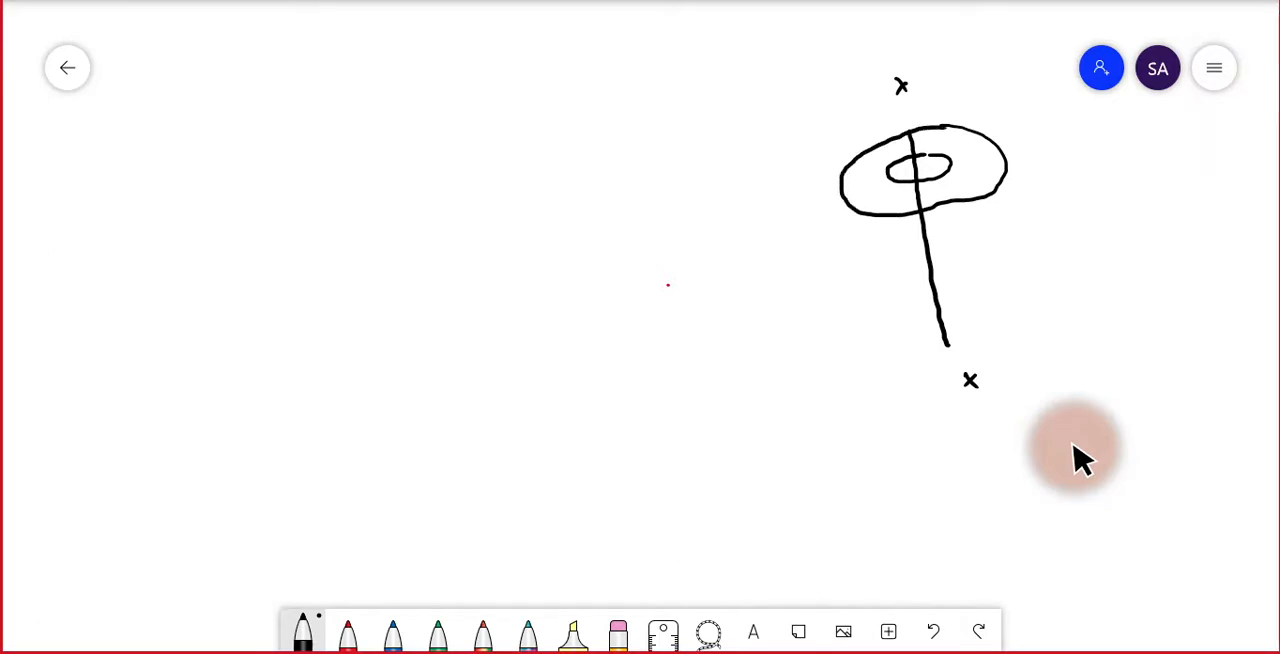
Complete the black spool sketch around the x–x axis with a thick upper flange, a narrower hub and a lower flange.
mouse_move(1006, 160)
mouse_down()
mouse_move(1012, 196)
mouse_move(910, 248)
mouse_move(848, 236)
mouse_move(838, 188)
mouse_up()
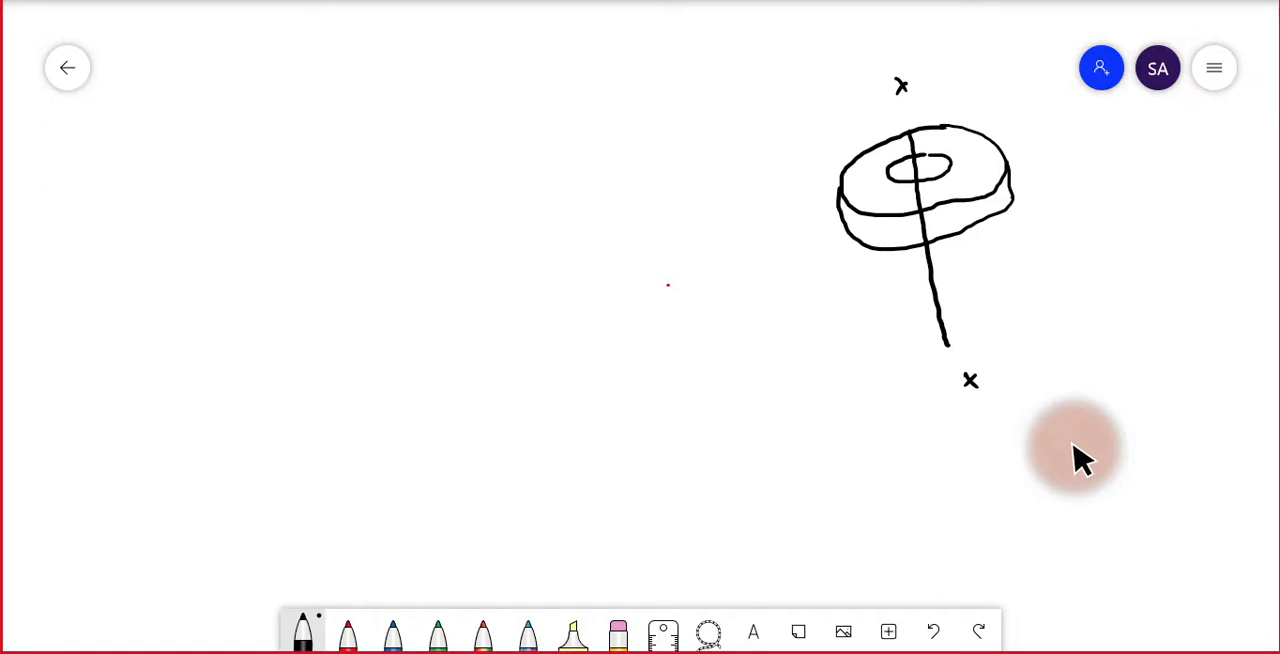
drag(988, 218, 997, 268)
drag(888, 253, 899, 308)
mouse_move(995, 268)
mouse_down()
mouse_move(998, 288)
mouse_move(966, 306)
mouse_move(898, 310)
mouse_up()
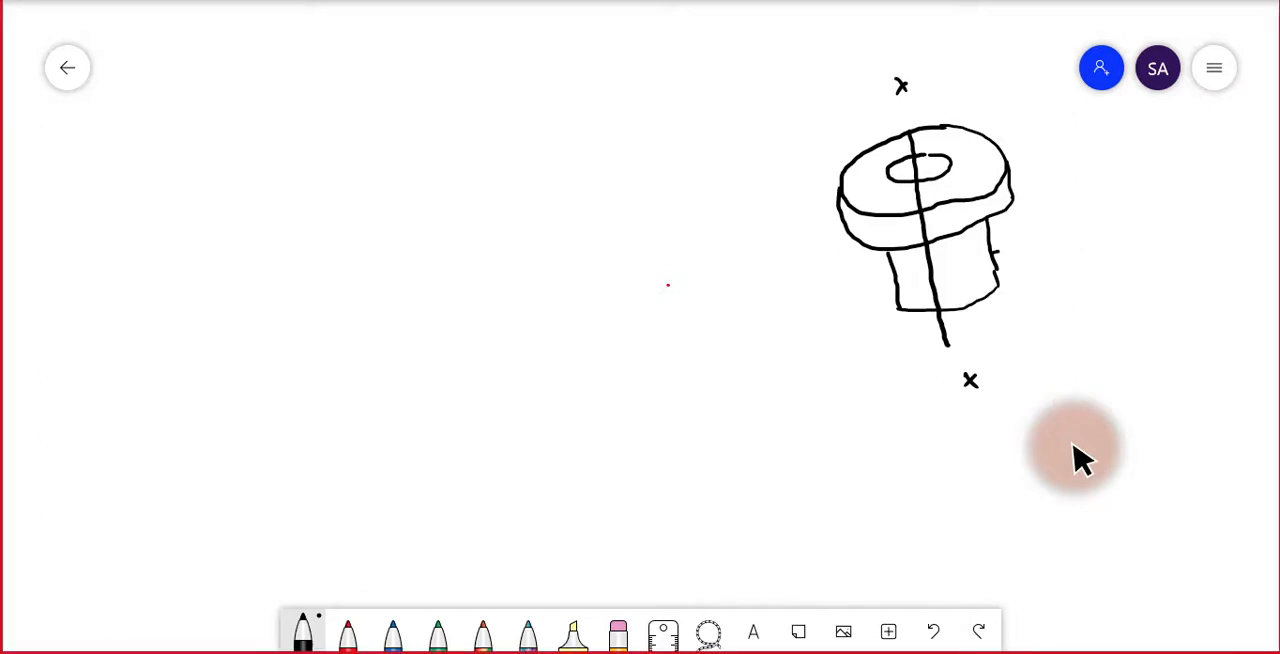
mouse_move(996, 250)
mouse_down()
mouse_move(1046, 272)
mouse_move(998, 324)
mouse_move(912, 334)
mouse_move(858, 306)
mouse_move(888, 285)
mouse_up()
mouse_move(1044, 274)
mouse_down()
mouse_move(1054, 312)
mouse_move(944, 350)
mouse_move(874, 354)
mouse_move(852, 316)
mouse_up()
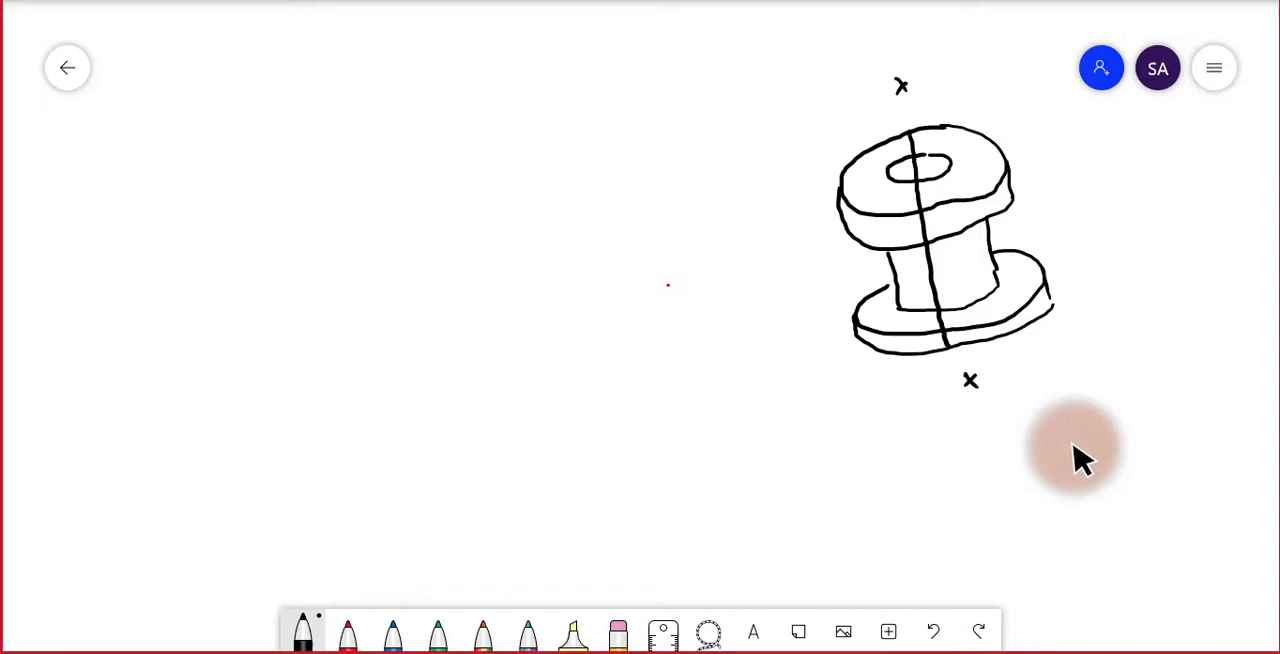
Sketch a slanted hollow cylinder in black with a small bore and a dashed centre axis extending beyond both ends.
mouse_move(190, 212)
mouse_down()
mouse_move(230, 211)
mouse_move(226, 275)
mouse_move(174, 262)
mouse_move(191, 210)
mouse_move(400, 148)
mouse_move(414, 198)
mouse_move(412, 213)
mouse_move(360, 236)
mouse_move(206, 281)
mouse_up()
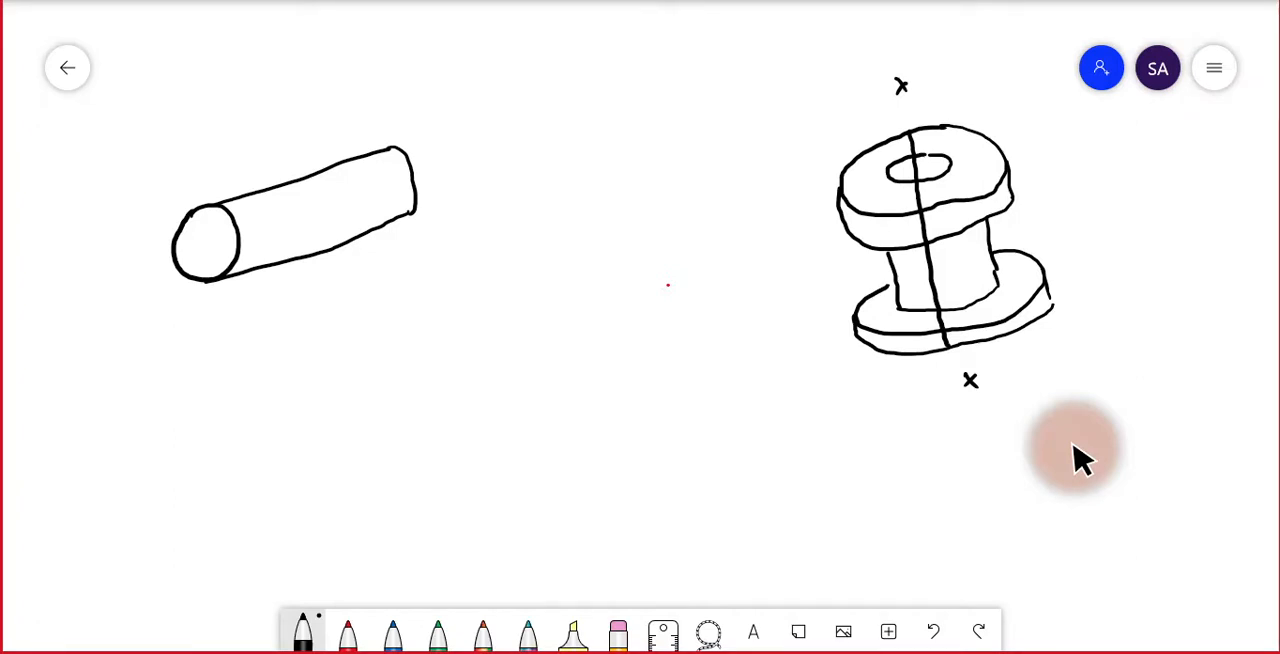
mouse_move(214, 232)
mouse_down()
mouse_move(197, 238)
mouse_move(204, 263)
mouse_move(216, 234)
mouse_move(180, 255)
mouse_up()
drag(168, 257, 142, 268)
drag(117, 275, 108, 278)
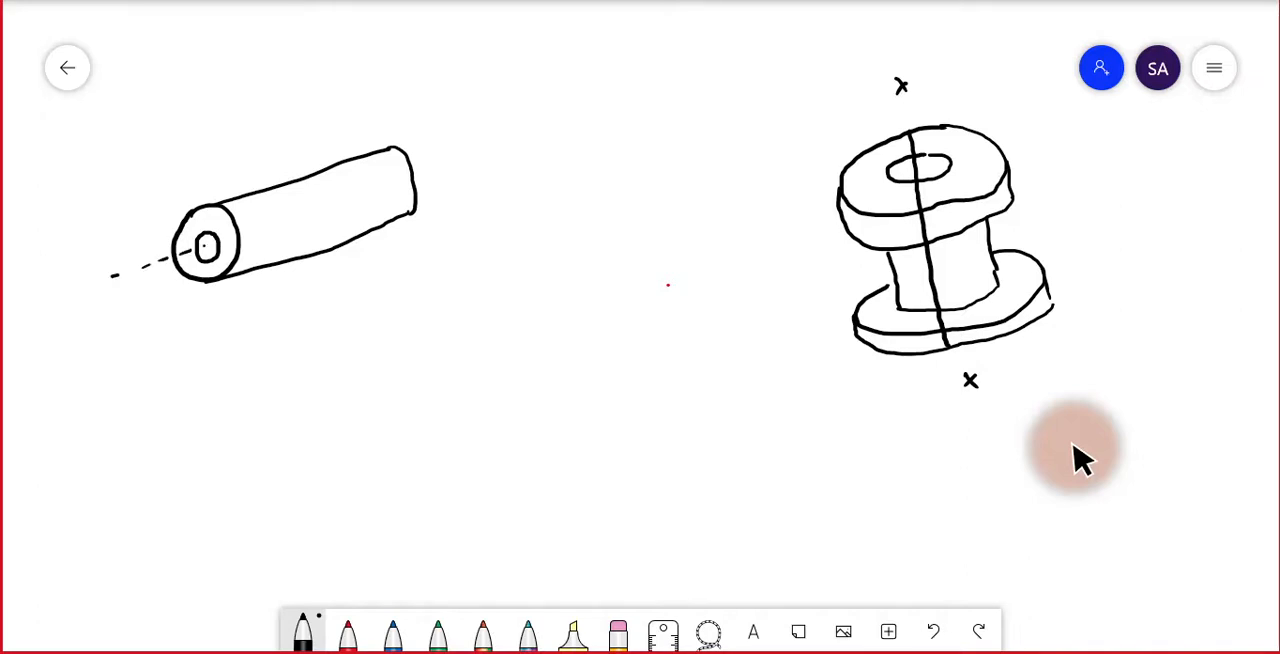
drag(421, 181, 428, 178)
drag(435, 175, 442, 172)
drag(448, 169, 454, 167)
drag(461, 163, 469, 159)
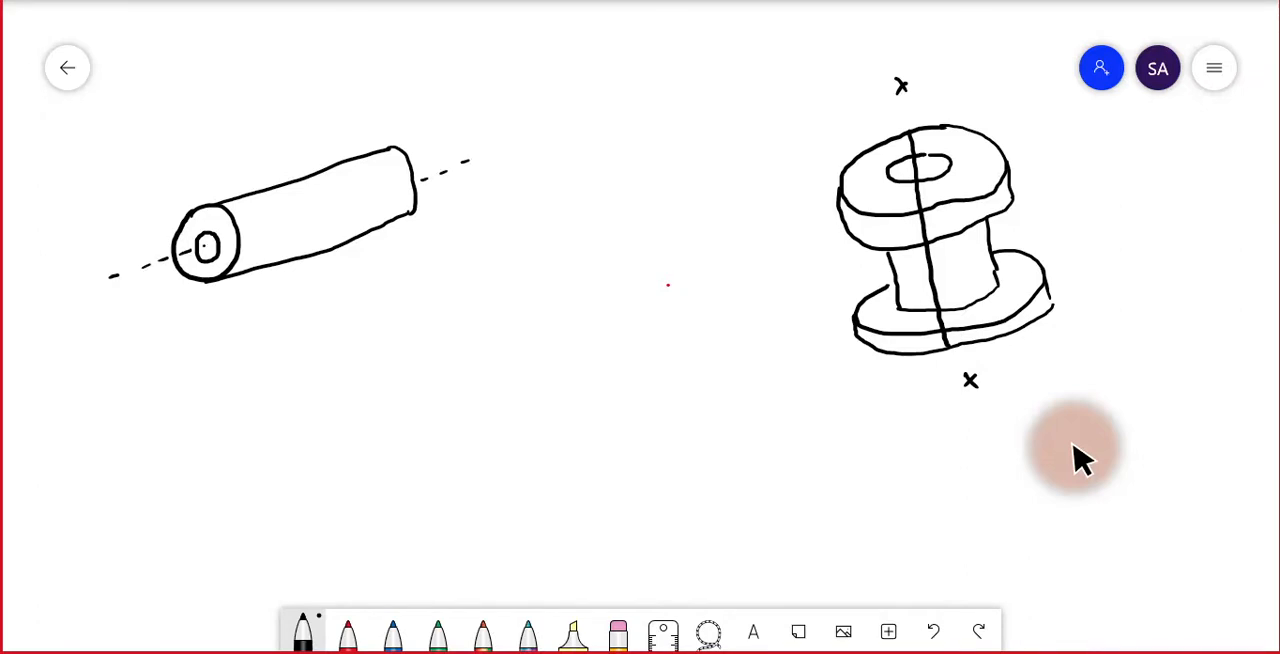
Label the two ends of the cylinder's dashed axis A and A'.
mouse_move(75, 270)
mouse_down()
mouse_move(81, 249)
mouse_move(87, 266)
mouse_up()
drag(74, 263, 86, 260)
mouse_move(472, 146)
mouse_down()
mouse_move(479, 125)
mouse_move(485, 137)
mouse_up()
drag(493, 109, 490, 119)
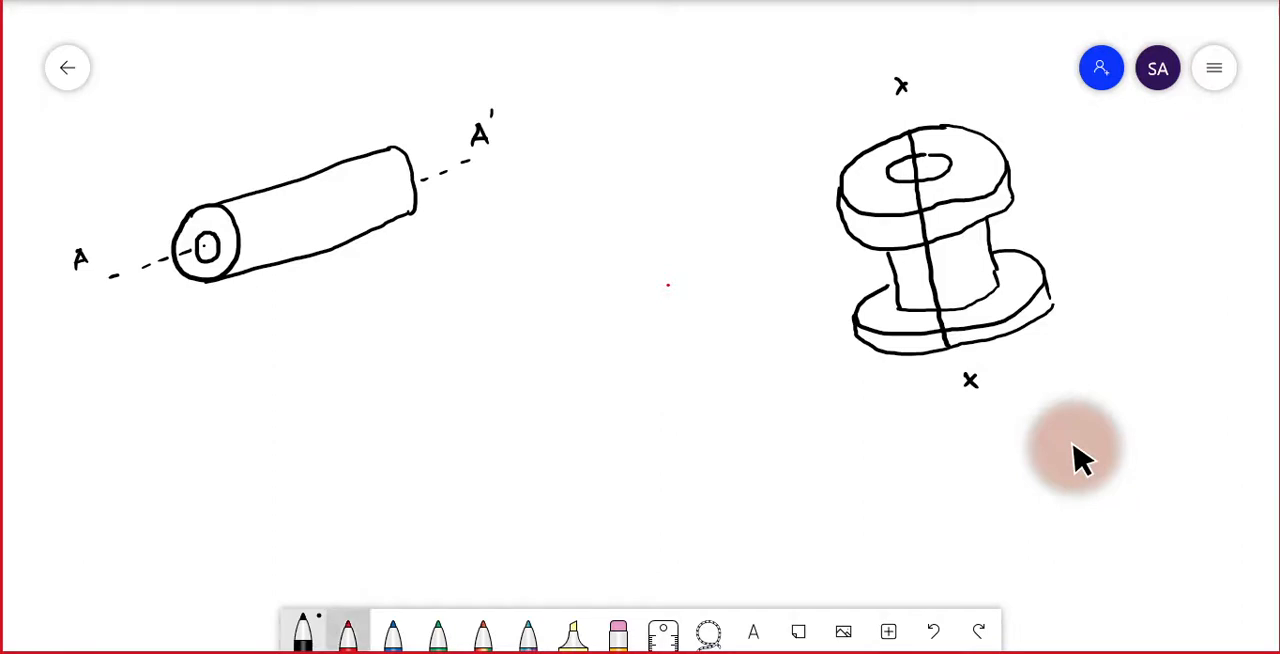
Write the heading "Axisymmetric" in blue between the cylinder and the spool and underline it.
click(348, 634)
click(393, 632)
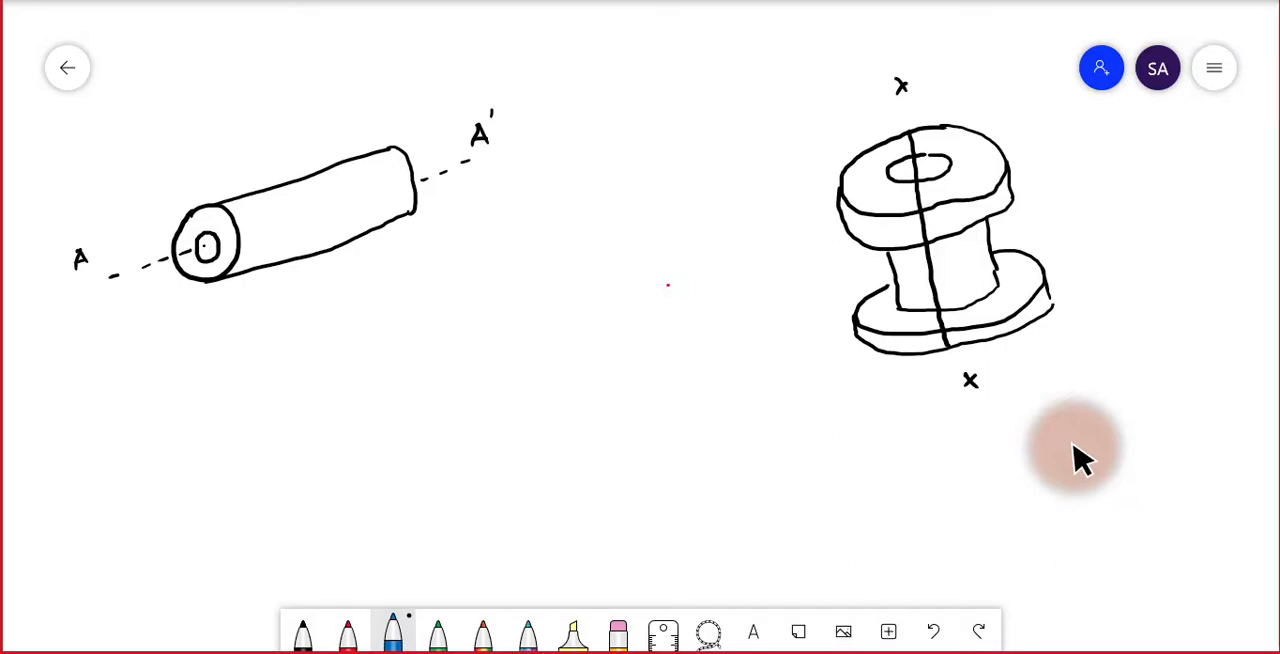
mouse_move(430, 308)
mouse_down()
mouse_move(441, 279)
mouse_move(453, 309)
mouse_move(451, 296)
mouse_move(470, 305)
mouse_up()
mouse_move(470, 291)
mouse_down()
mouse_move(460, 305)
mouse_move(513, 308)
mouse_up()
click(479, 284)
mouse_move(521, 292)
mouse_down()
mouse_move(518, 325)
mouse_move(562, 306)
mouse_move(610, 314)
mouse_move(617, 295)
mouse_move(667, 318)
mouse_move(424, 323)
mouse_up()
click(644, 288)
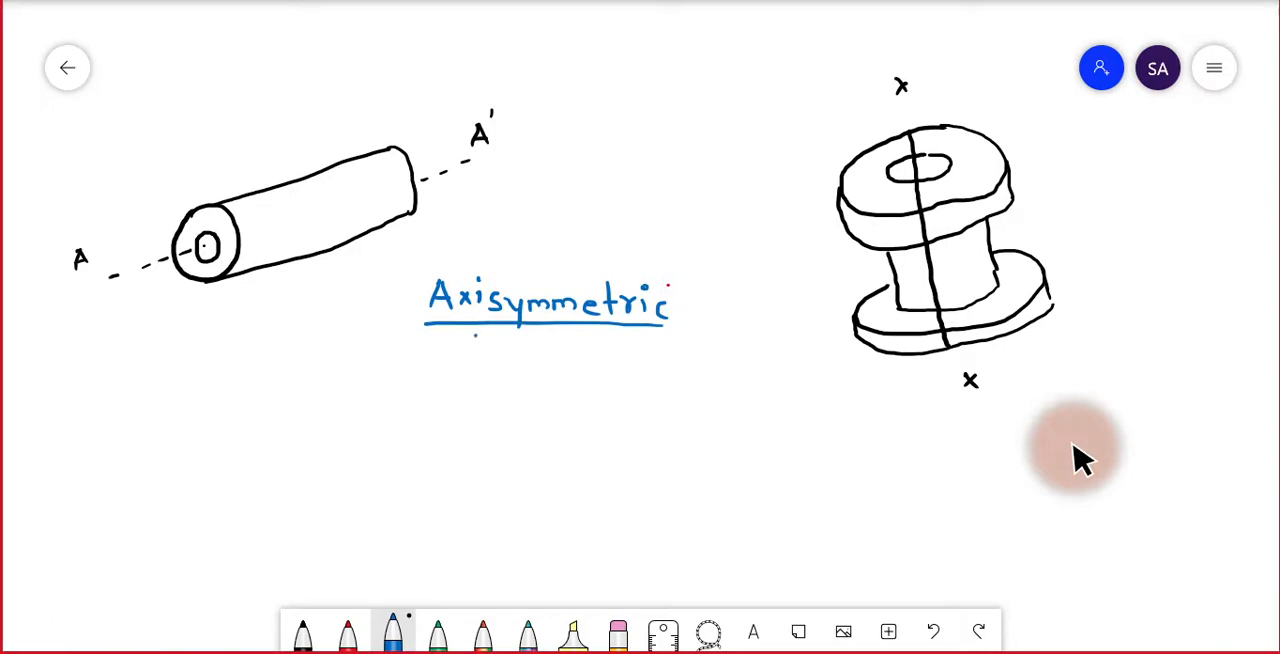
Write "Analysis" in blue beneath the underlined heading.
drag(466, 356, 482, 351)
drag(492, 344, 504, 357)
drag(522, 346, 525, 357)
mouse_move(532, 331)
mouse_down()
mouse_move(548, 370)
mouse_move(589, 363)
mouse_up()
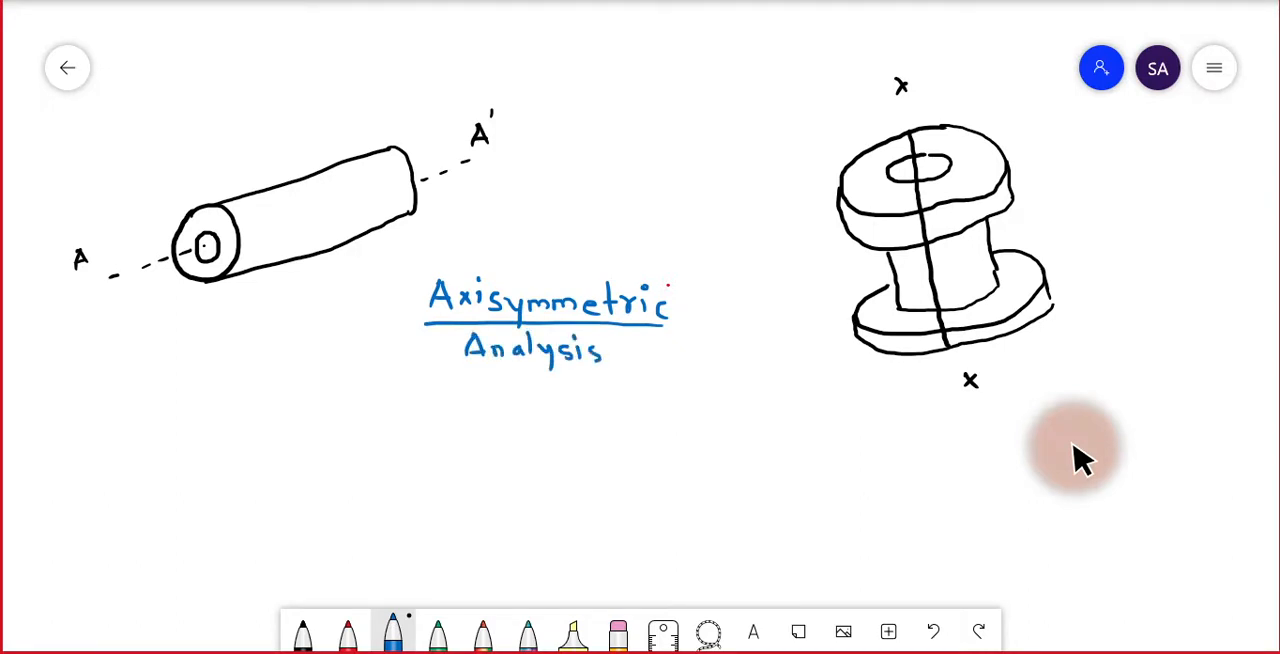
Draw a red wedge-shaped top face below the black spool, with two long inner bore edges running down from its tip.
click(347, 632)
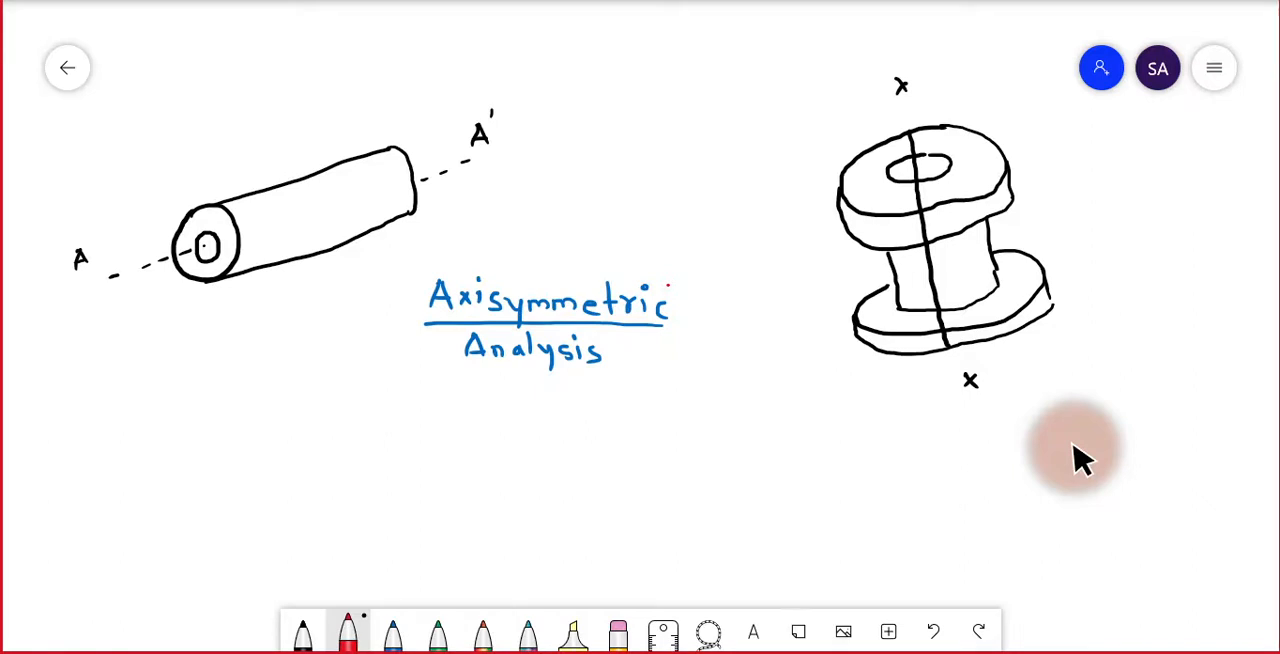
drag(802, 388, 765, 440)
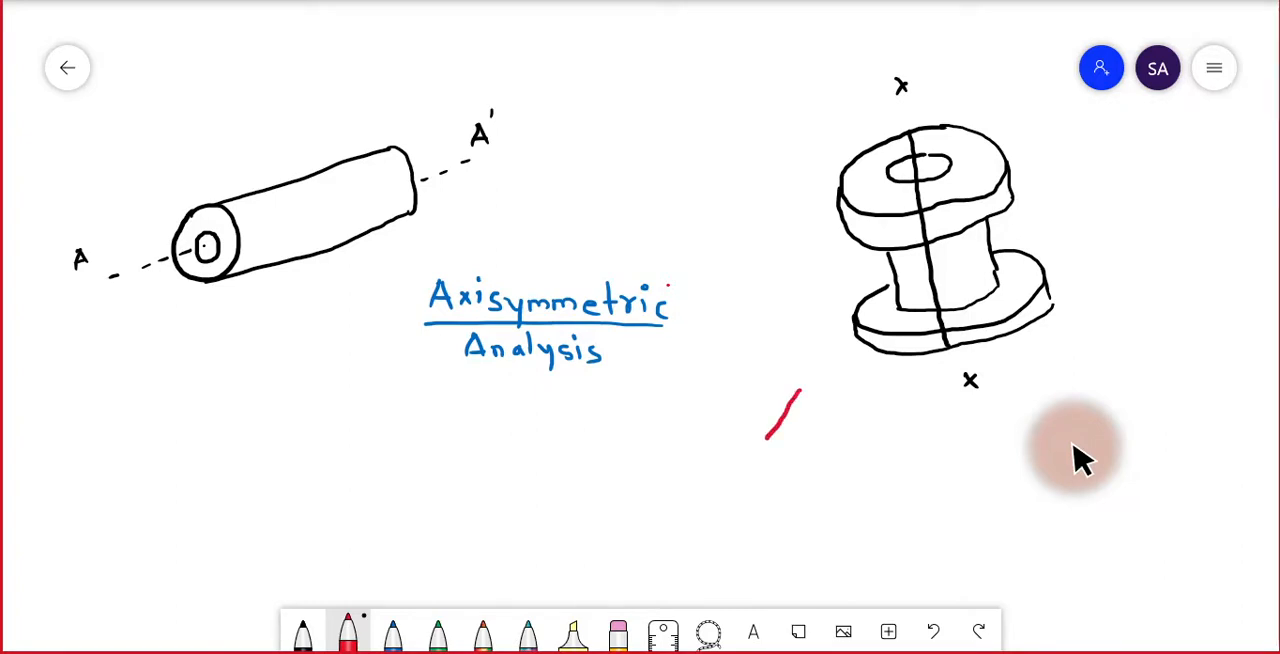
mouse_move(802, 388)
mouse_down()
mouse_move(838, 402)
mouse_move(860, 457)
mouse_up()
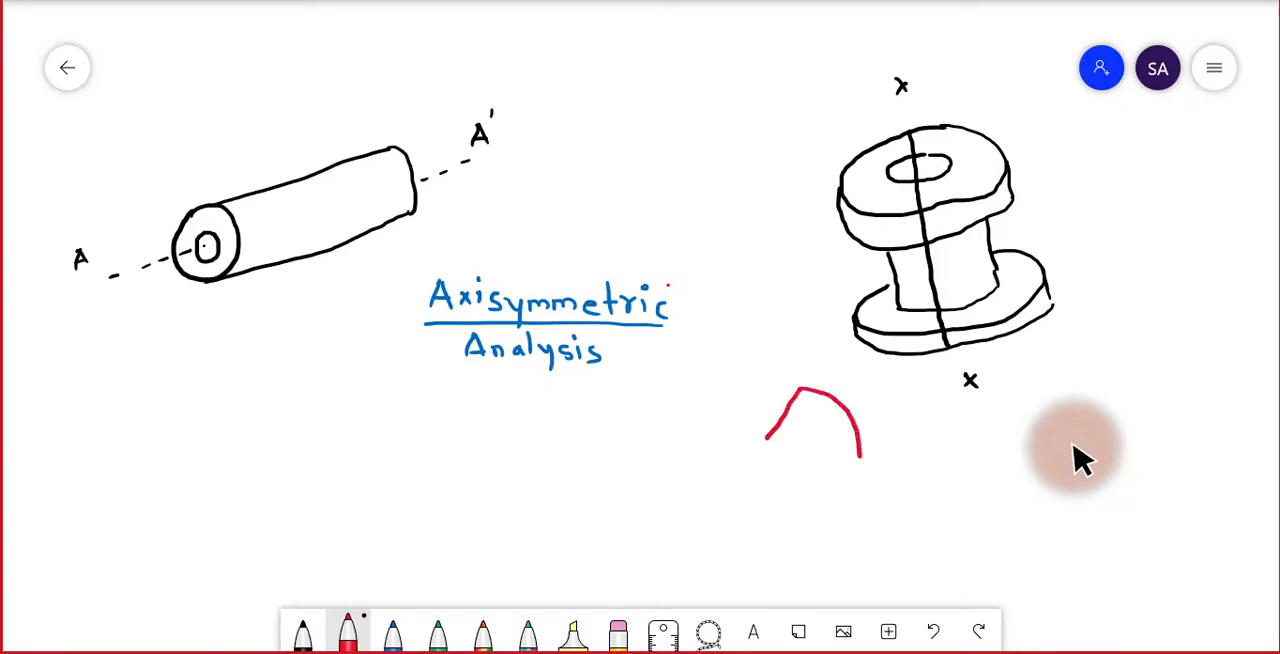
mouse_move(768, 438)
mouse_down()
mouse_move(806, 465)
mouse_move(858, 467)
mouse_move(860, 455)
mouse_up()
drag(784, 458, 757, 557)
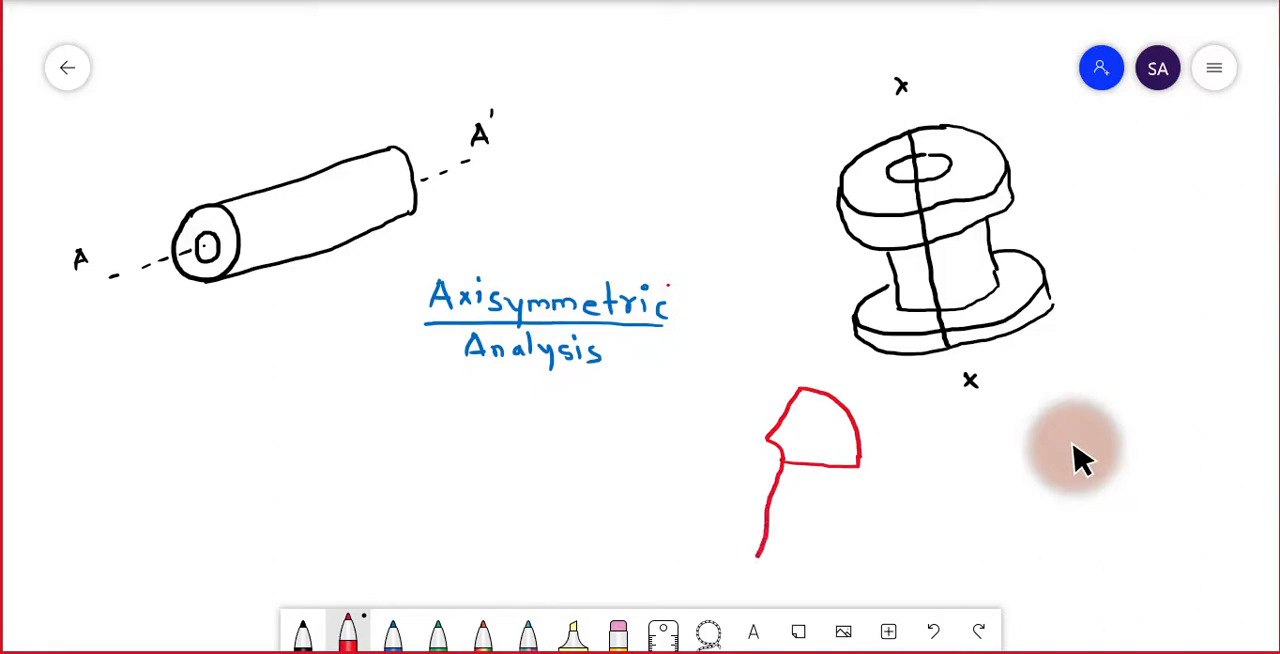
drag(768, 442, 726, 542)
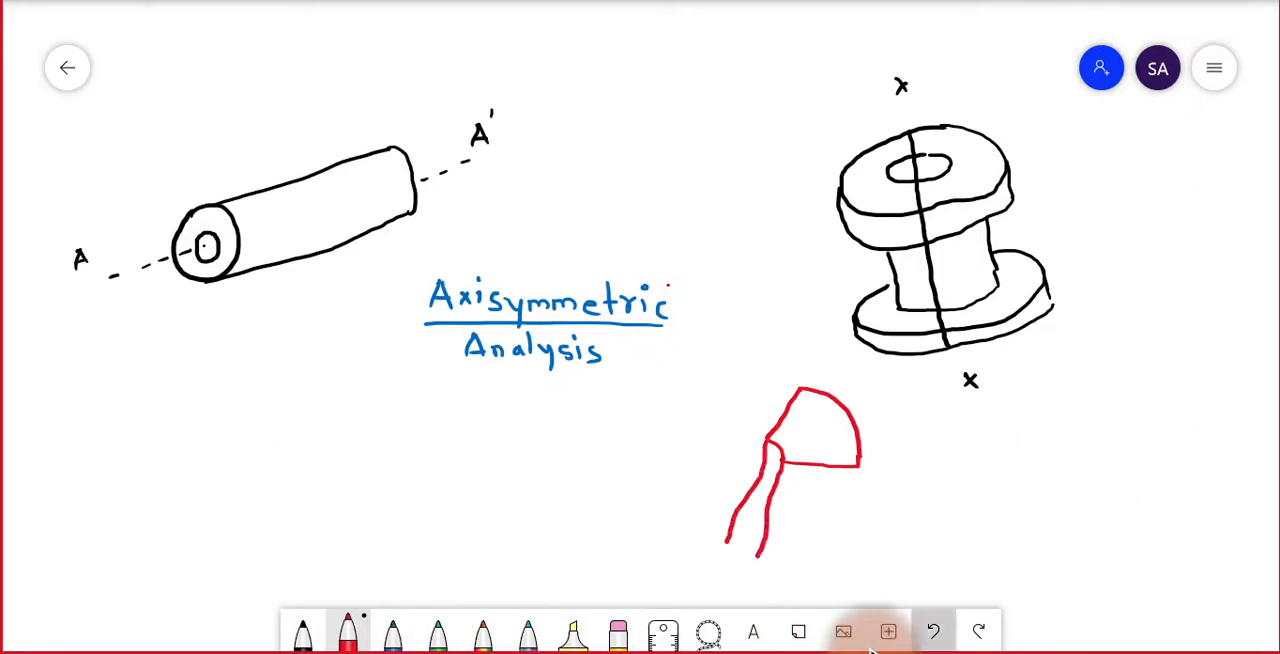
click(933, 631)
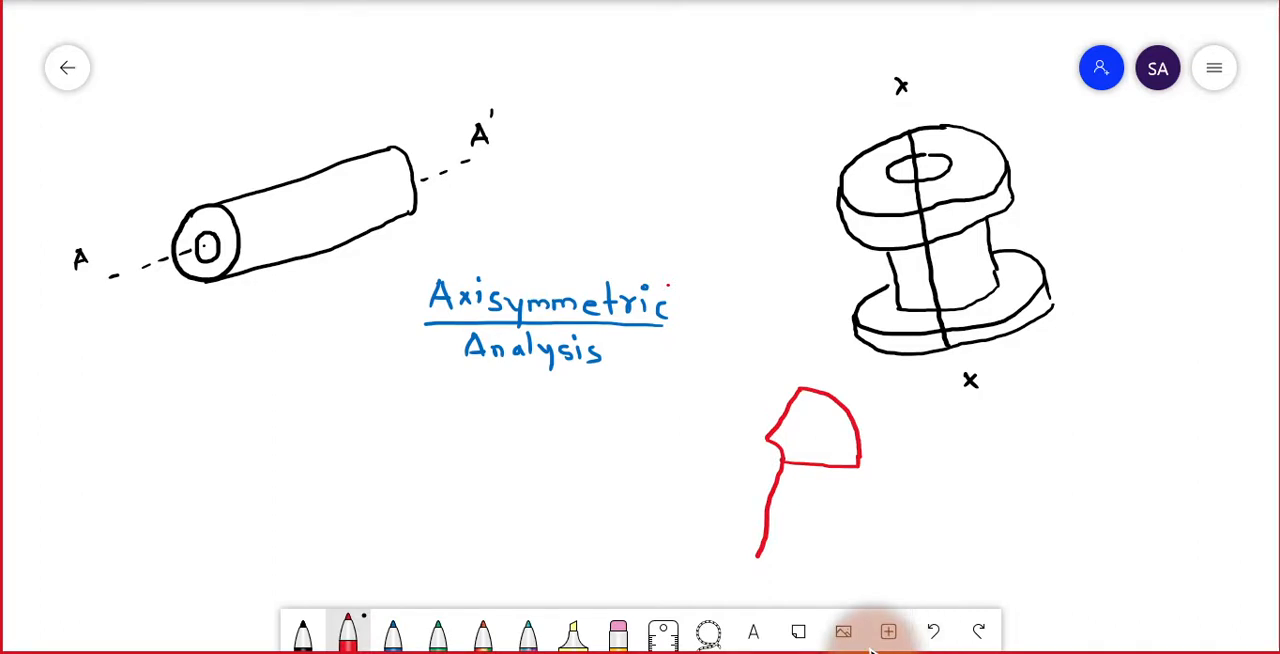
drag(768, 440, 736, 552)
Finish the red section with its stepped flange-and-hub outer profile, closed base edges and the lower flange's curved top.
mouse_move(858, 466)
mouse_down()
mouse_move(850, 496)
mouse_move(800, 493)
mouse_move(788, 538)
mouse_up()
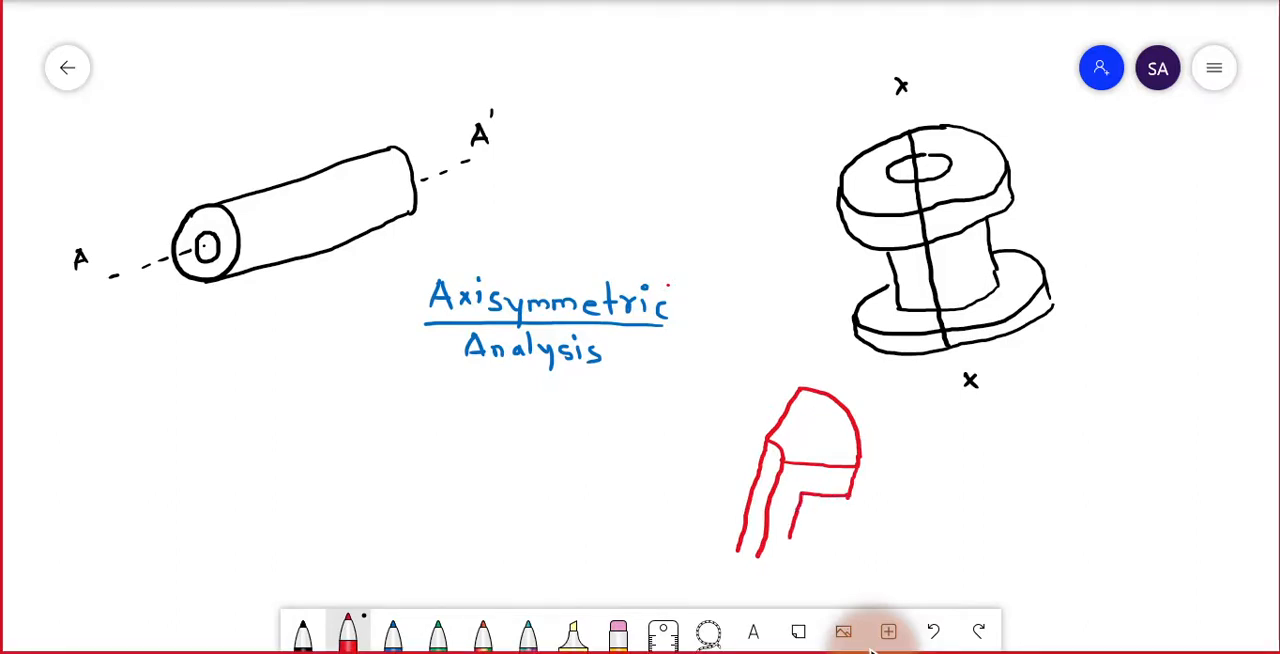
mouse_move(788, 538)
mouse_down()
mouse_move(832, 549)
mouse_move(838, 572)
mouse_up()
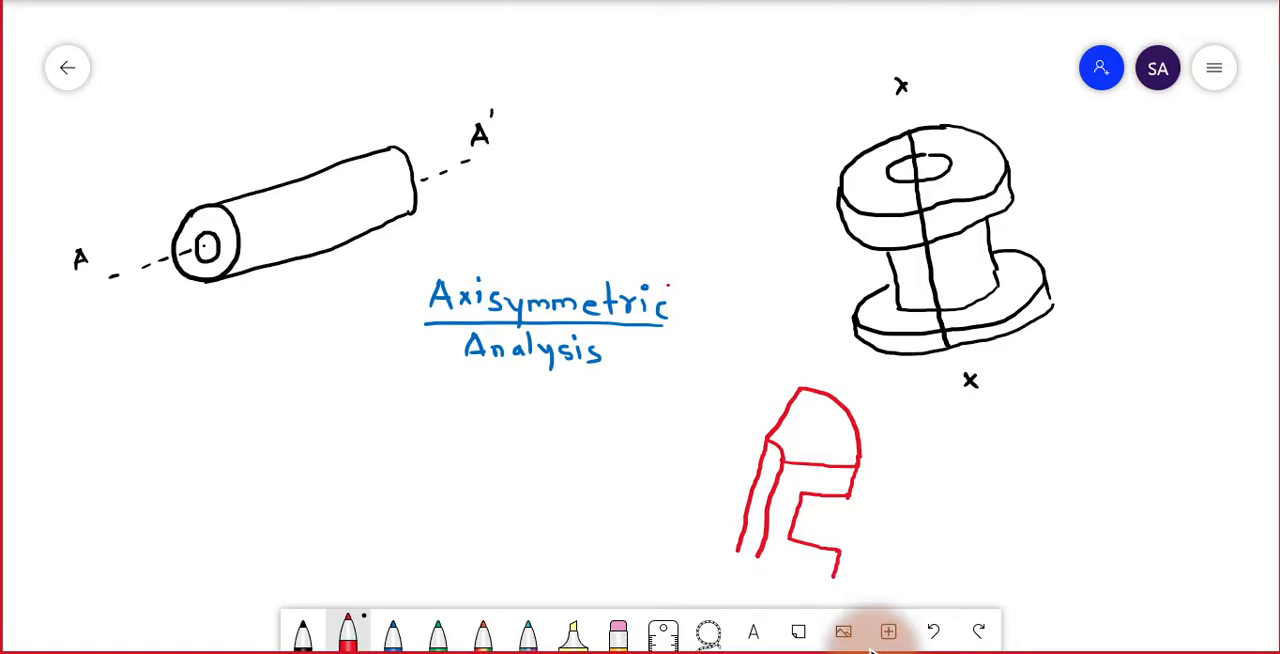
drag(758, 558, 836, 580)
drag(738, 549, 759, 561)
drag(800, 507, 837, 547)
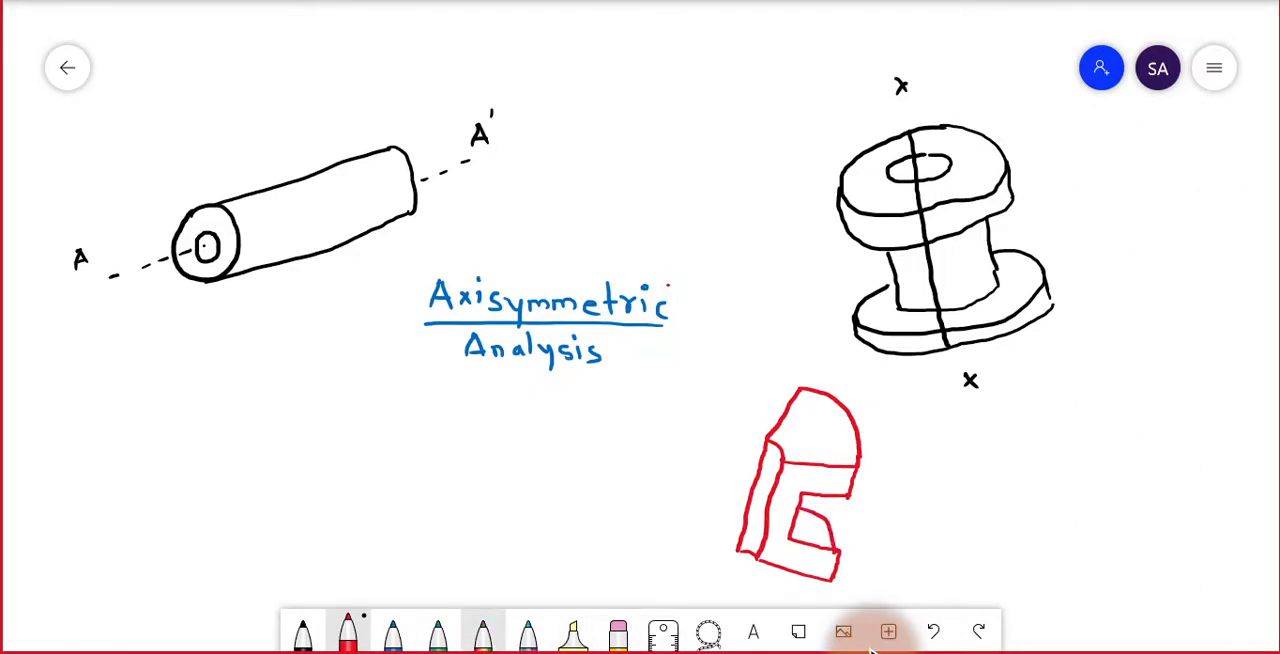
Draw a full spool in green beside the red section, with a bored upper flange, a short hub and a wider lower flange.
click(437, 632)
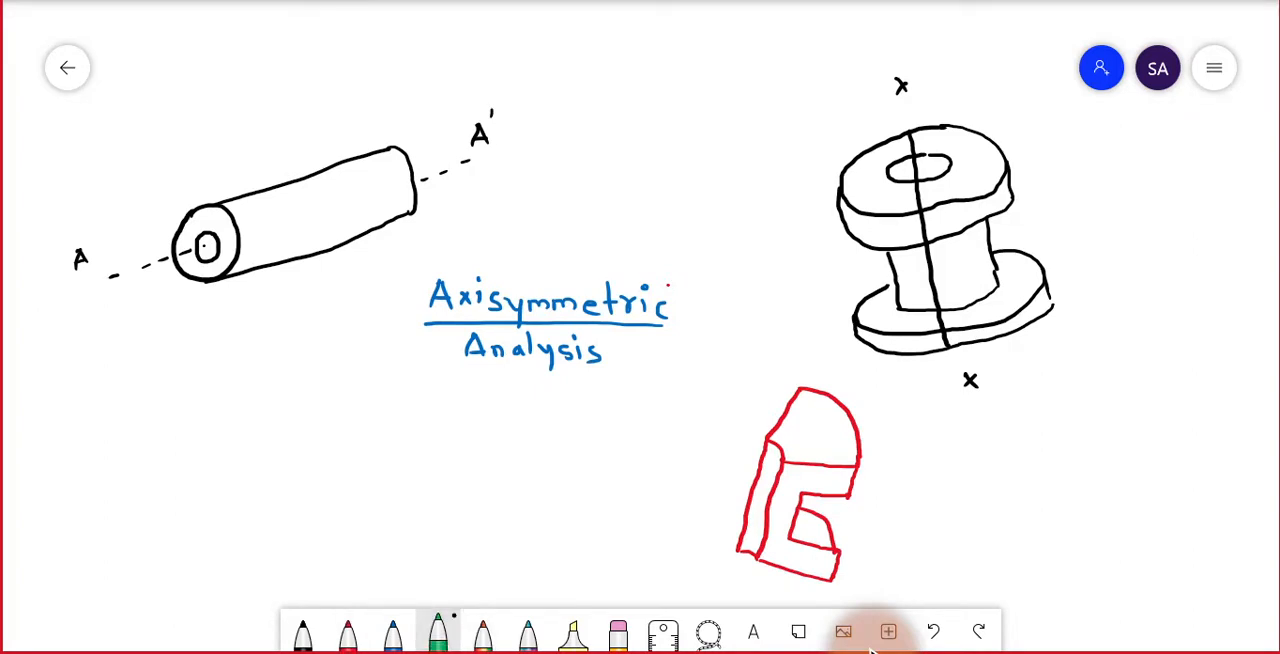
mouse_move(1098, 469)
mouse_down()
mouse_move(1074, 468)
mouse_move(1100, 485)
mouse_move(1104, 472)
mouse_up()
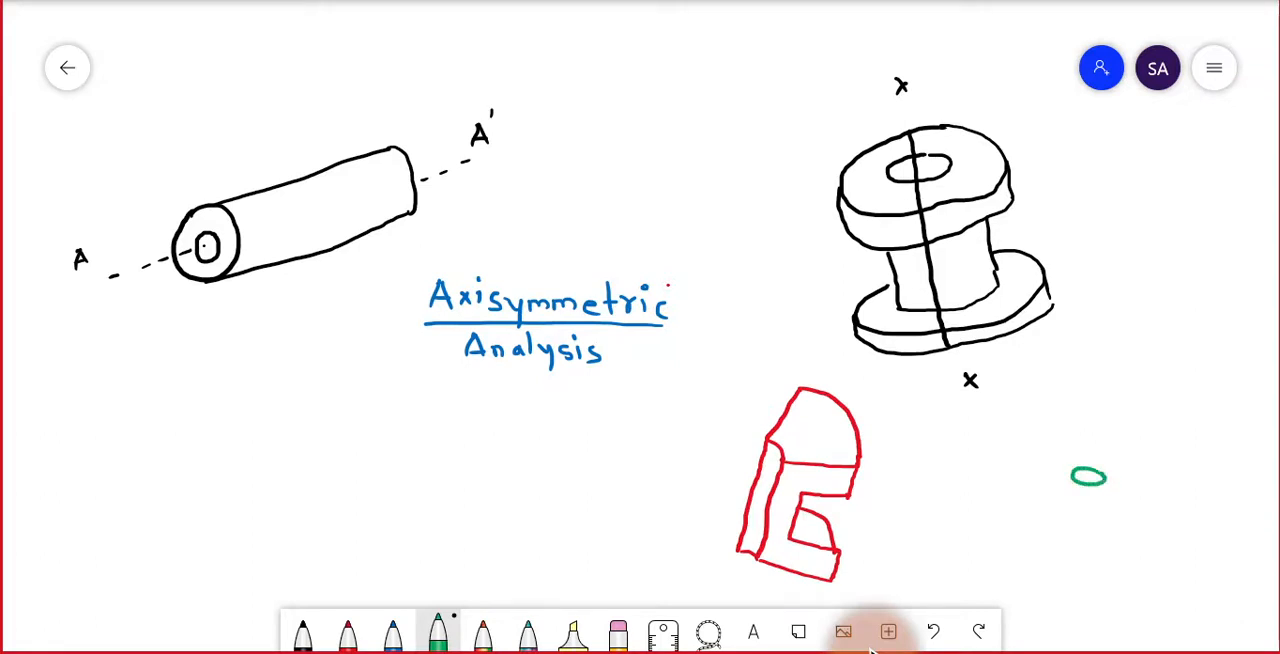
mouse_move(1012, 438)
mouse_down()
mouse_move(1116, 428)
mouse_move(1166, 470)
mouse_move(1136, 524)
mouse_move(1044, 525)
mouse_move(990, 476)
mouse_move(1020, 433)
mouse_up()
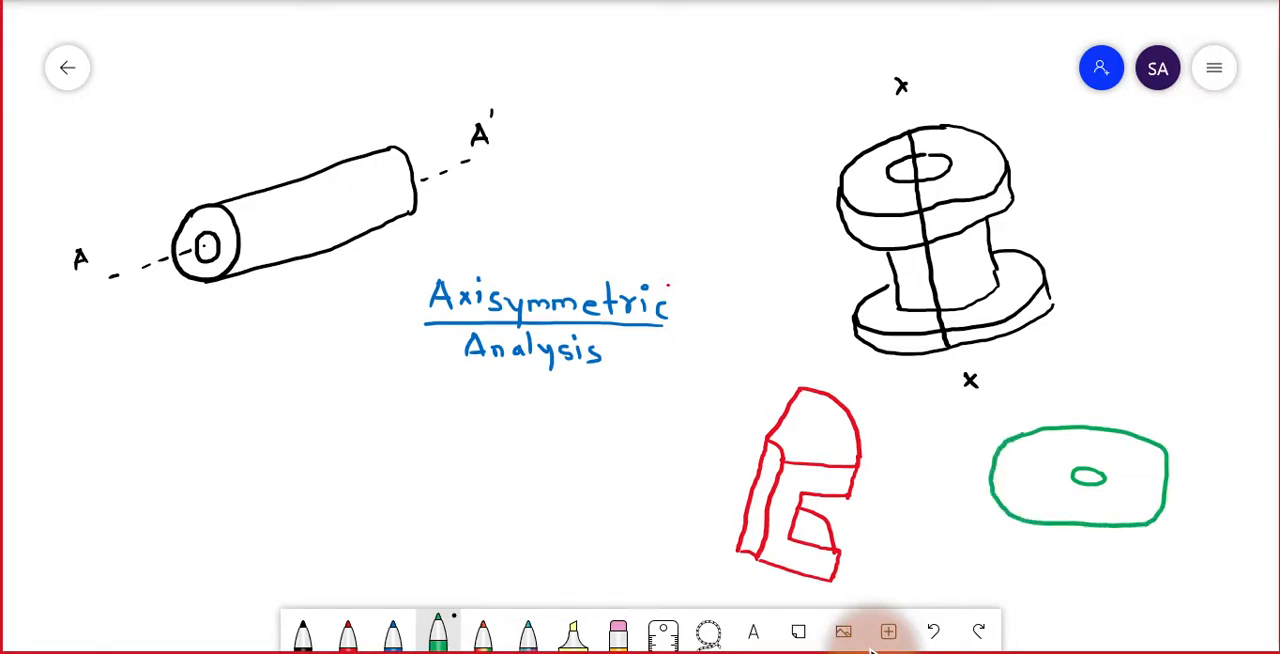
drag(1167, 482, 1167, 510)
mouse_move(990, 488)
mouse_down()
mouse_move(989, 510)
mouse_move(1044, 536)
mouse_move(1118, 544)
mouse_move(1166, 527)
mouse_move(1172, 496)
mouse_up()
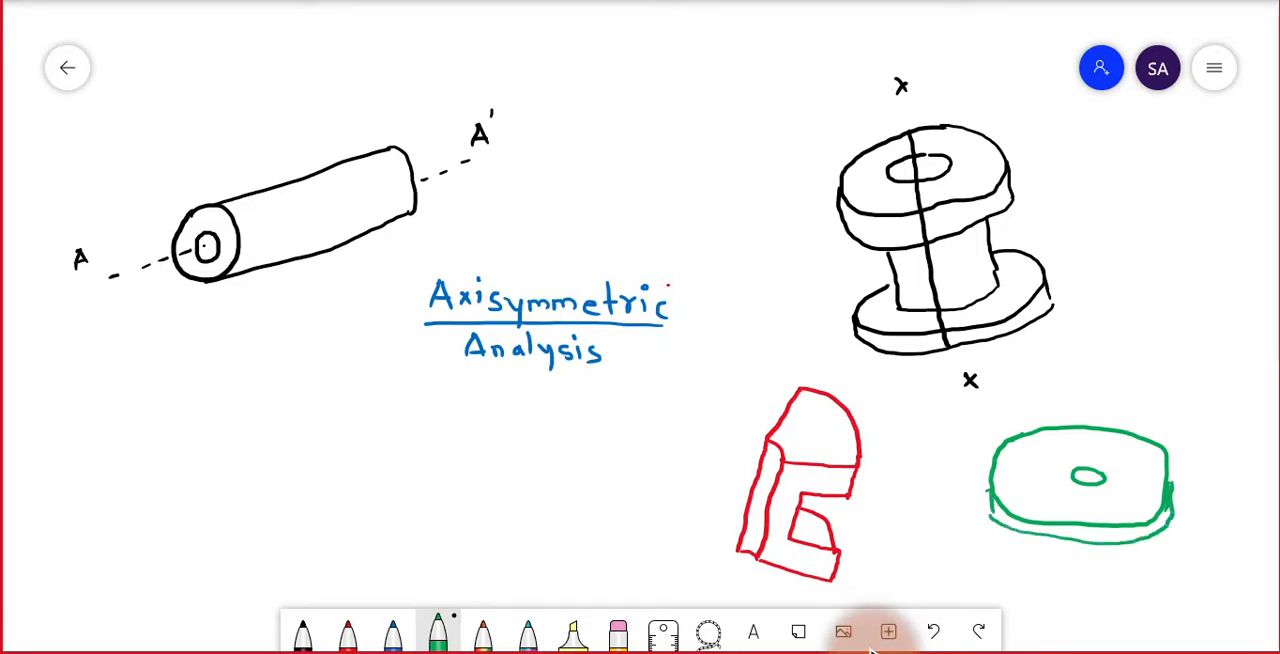
mouse_move(1057, 539)
mouse_down()
mouse_move(1056, 561)
mouse_move(1109, 563)
mouse_move(964, 548)
mouse_move(995, 585)
mouse_move(1120, 606)
mouse_move(1205, 570)
mouse_move(1128, 534)
mouse_up()
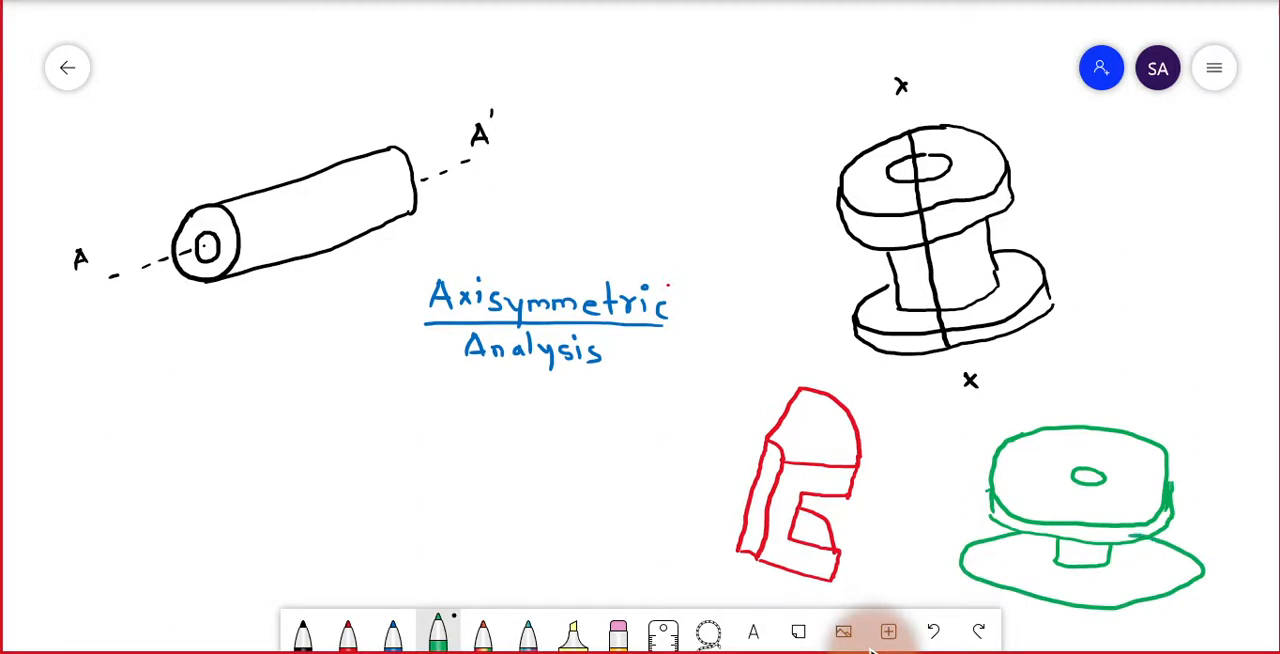
mouse_move(962, 582)
mouse_down()
mouse_move(1022, 613)
mouse_move(1112, 622)
mouse_move(1190, 612)
mouse_move(1210, 572)
mouse_up()
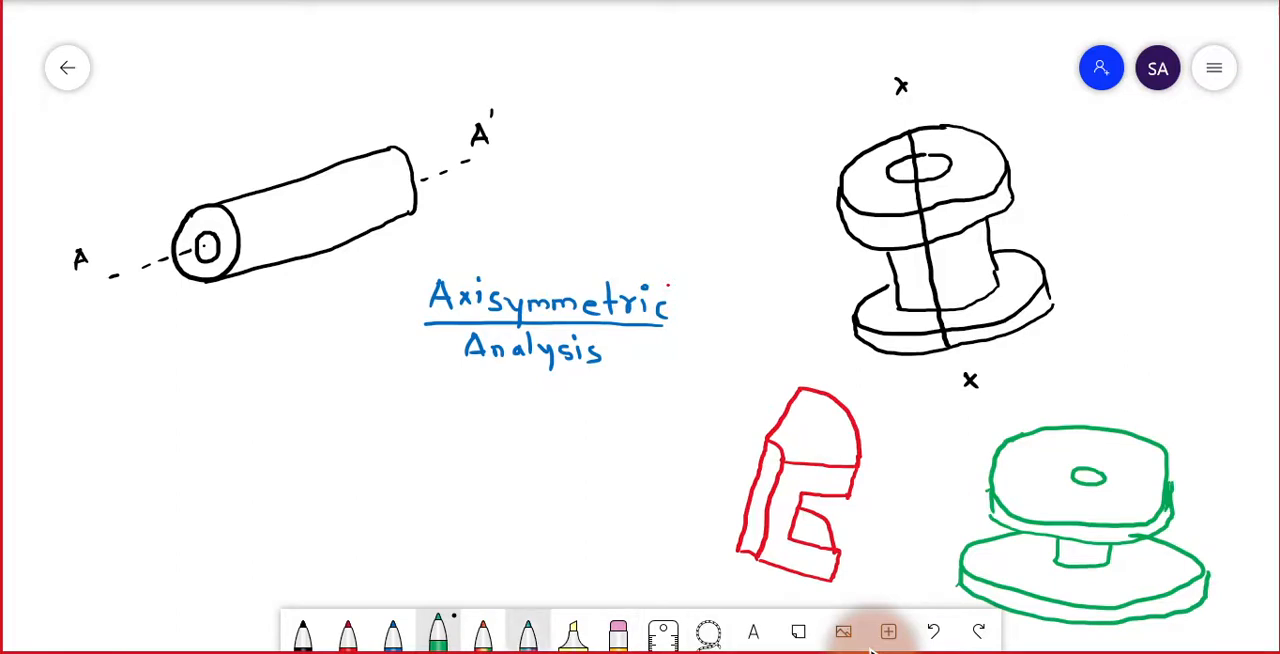
Label the red section "Axisymetric model" and the green spool "3D model" in black.
click(303, 634)
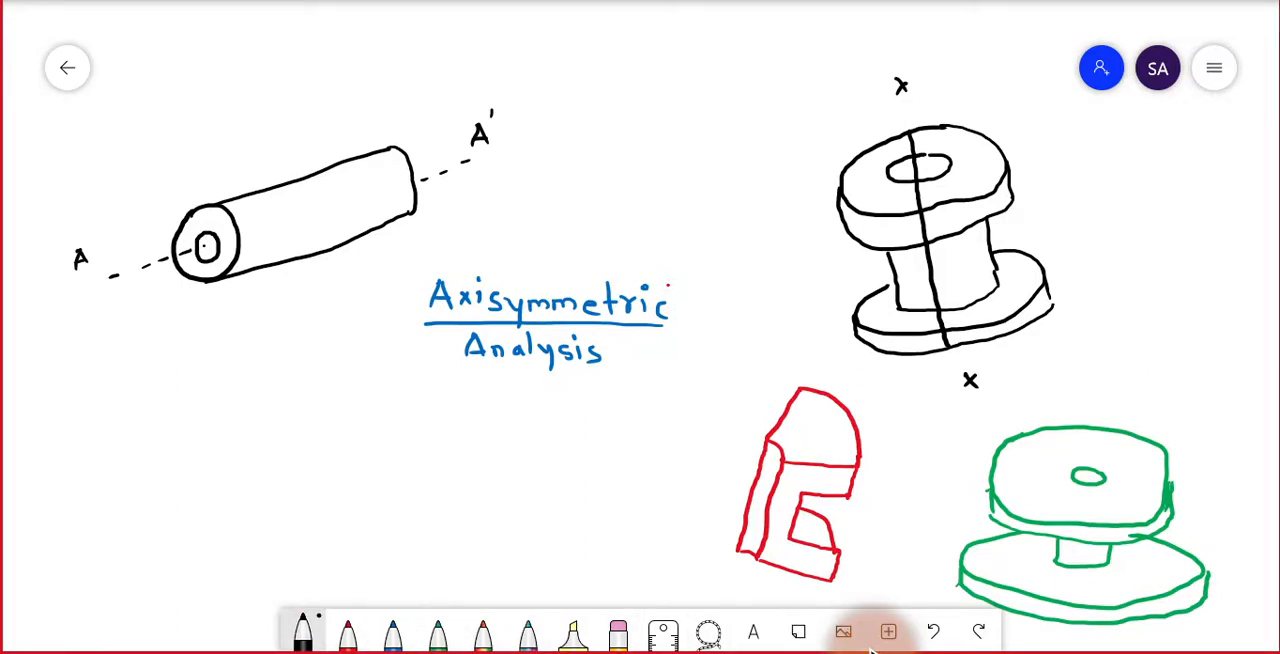
mouse_move(617, 525)
mouse_down()
mouse_move(625, 507)
mouse_move(632, 525)
mouse_up()
mouse_move(620, 520)
mouse_down()
mouse_move(646, 525)
mouse_move(634, 525)
mouse_up()
mouse_move(651, 514)
mouse_down()
mouse_move(680, 532)
mouse_move(733, 510)
mouse_up()
drag(736, 512, 736, 522)
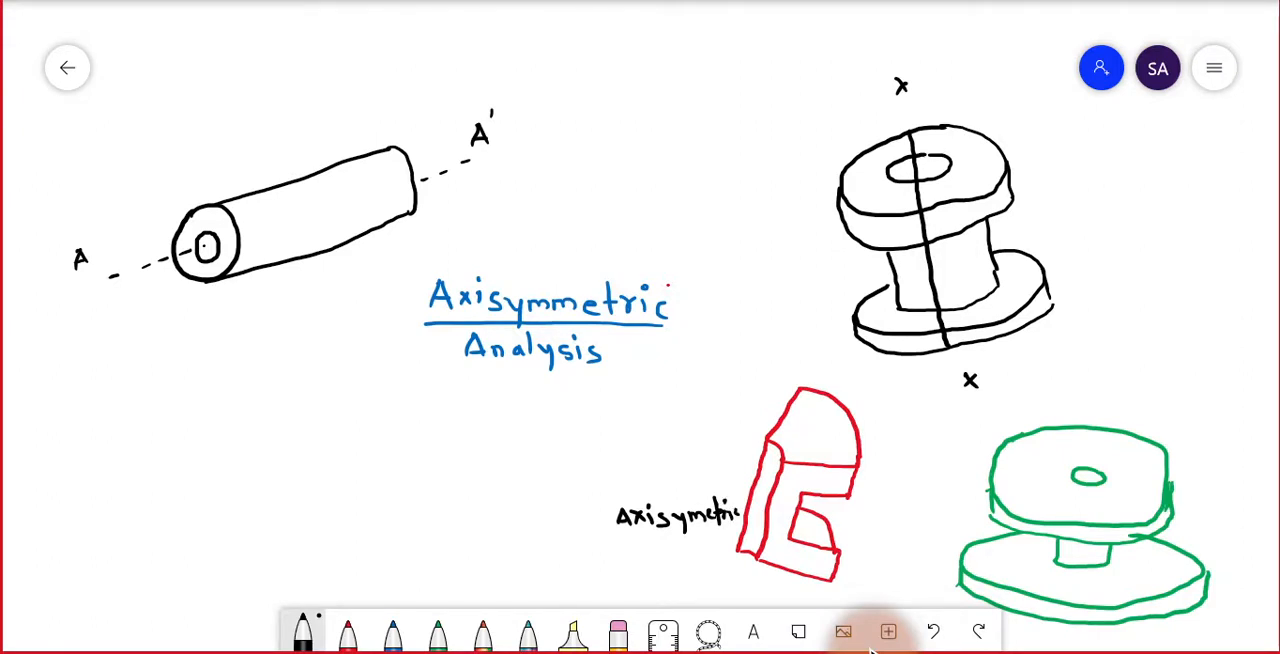
mouse_move(627, 563)
mouse_down()
mouse_move(637, 550)
mouse_move(659, 561)
mouse_move(675, 543)
mouse_move(694, 561)
mouse_up()
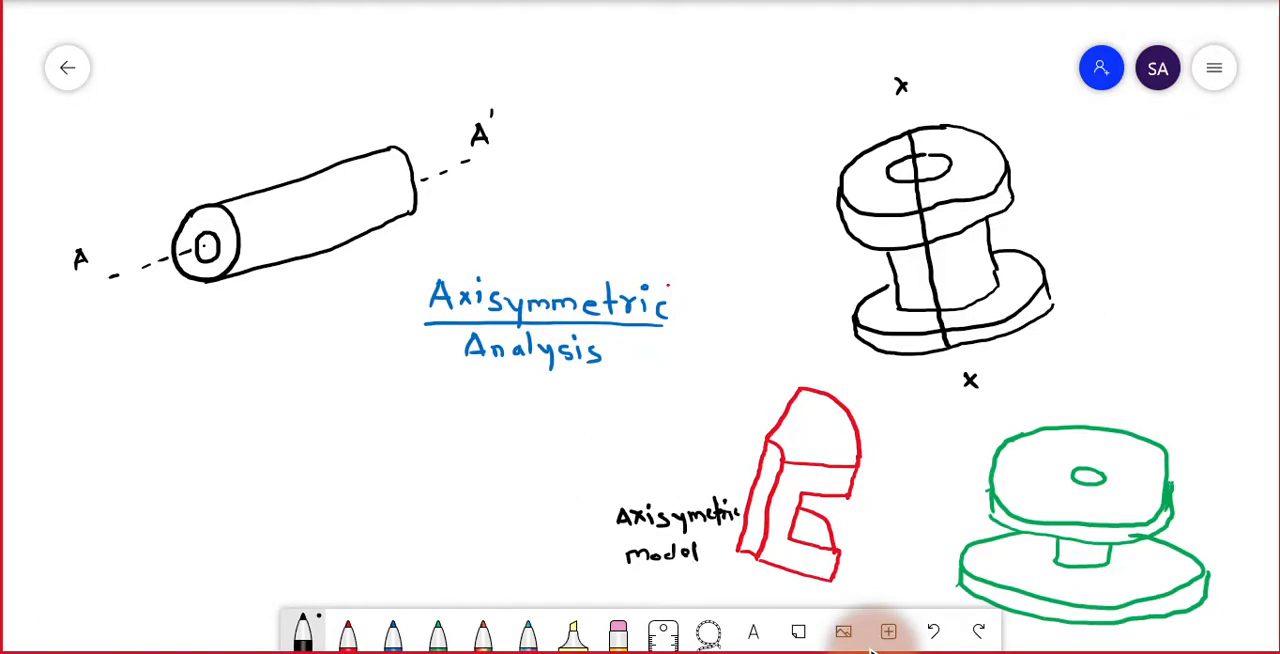
mouse_move(1097, 392)
mouse_down()
mouse_move(1098, 407)
mouse_move(1168, 396)
mouse_move(1192, 406)
mouse_move(1212, 386)
mouse_move(1236, 418)
mouse_up()
click(1161, 398)
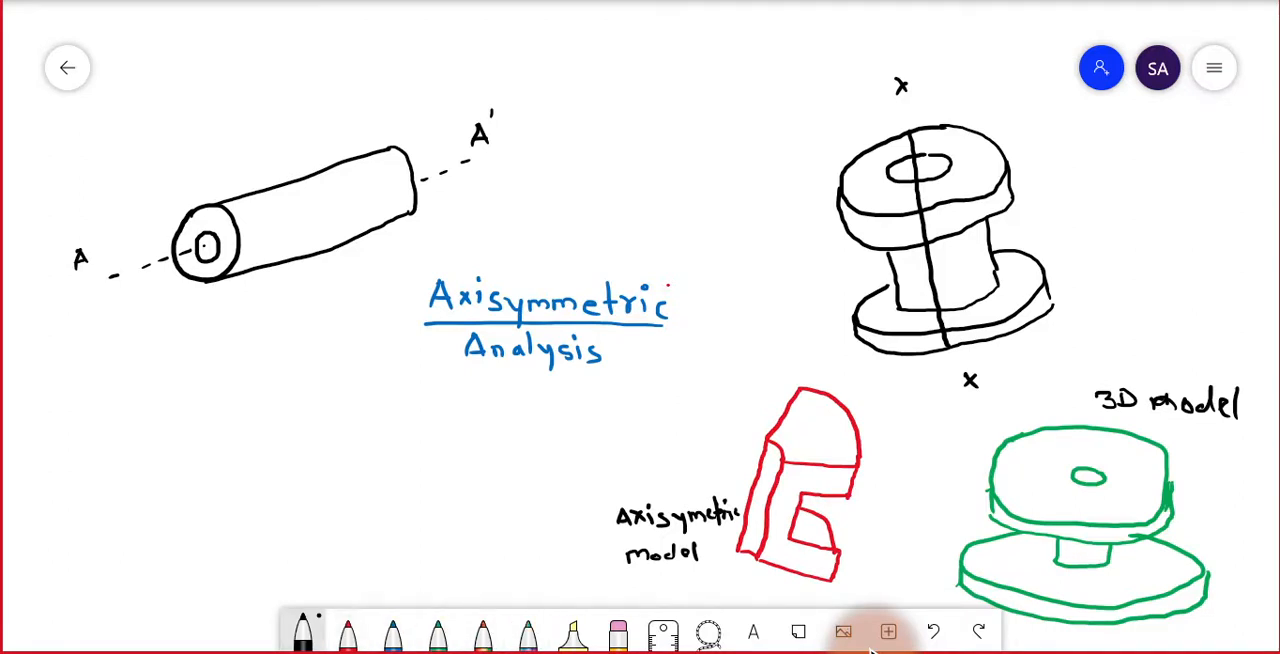
Mark the cut-out sector with black dashed lines across the upper and lower flanges of the green spool.
drag(1119, 434, 1114, 441)
drag(1109, 445, 1098, 459)
drag(1092, 462, 1117, 494)
drag(1124, 495, 1147, 500)
drag(1154, 502, 1163, 504)
drag(1096, 558, 1189, 568)
drag(1199, 571, 1204, 574)
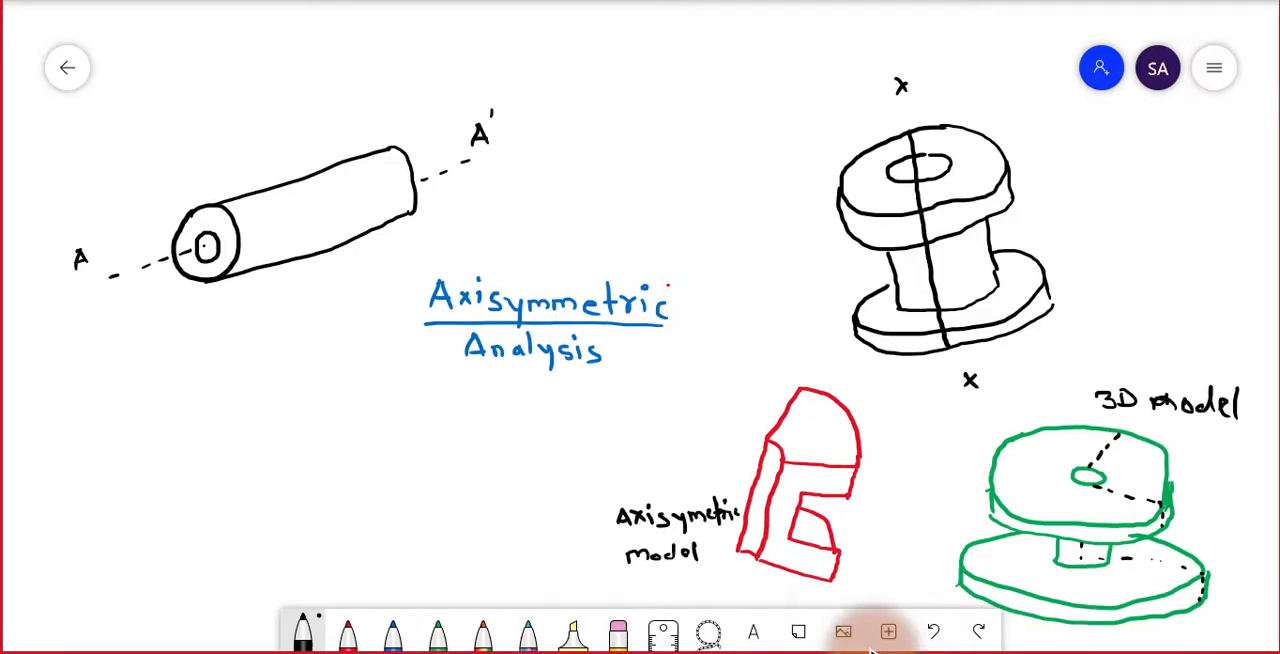
Hatch the cut-out sector on both flanges of the green spool with black lines.
mouse_move(1108, 442)
mouse_down()
mouse_move(1154, 456)
mouse_move(1163, 483)
mouse_move(1106, 473)
mouse_move(1167, 497)
mouse_move(1146, 496)
mouse_up()
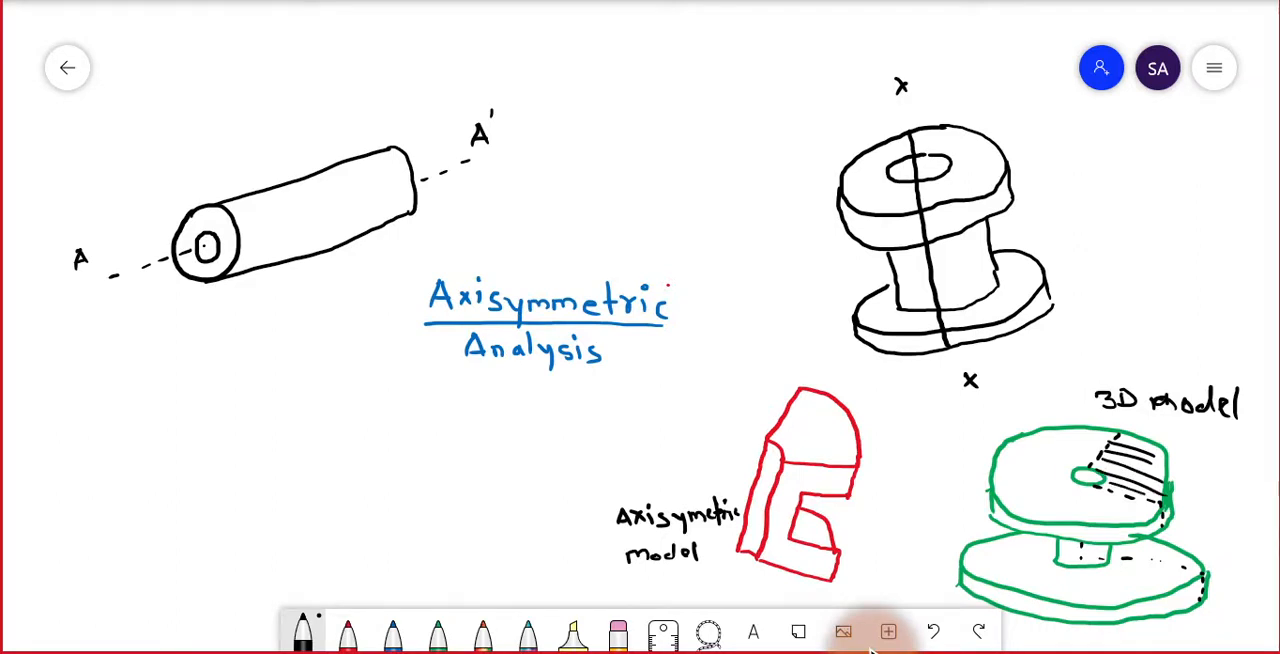
drag(1138, 542, 1188, 560)
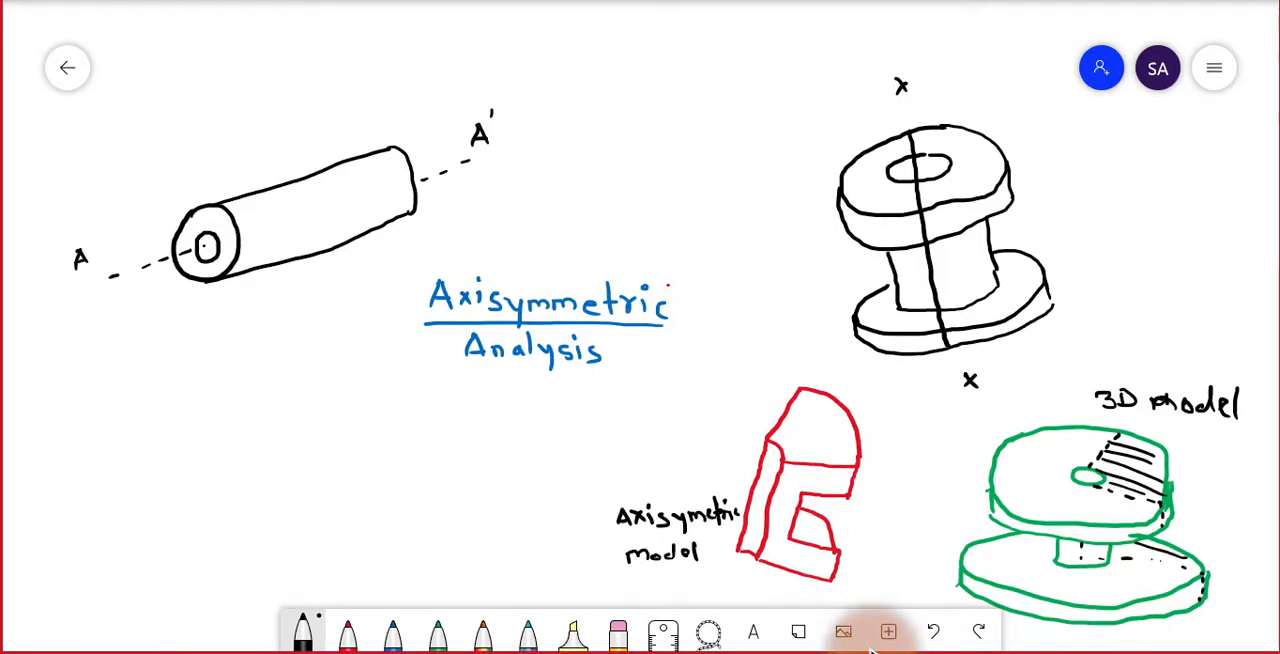
mouse_move(1110, 544)
mouse_down()
mouse_move(1172, 562)
mouse_move(1114, 558)
mouse_up()
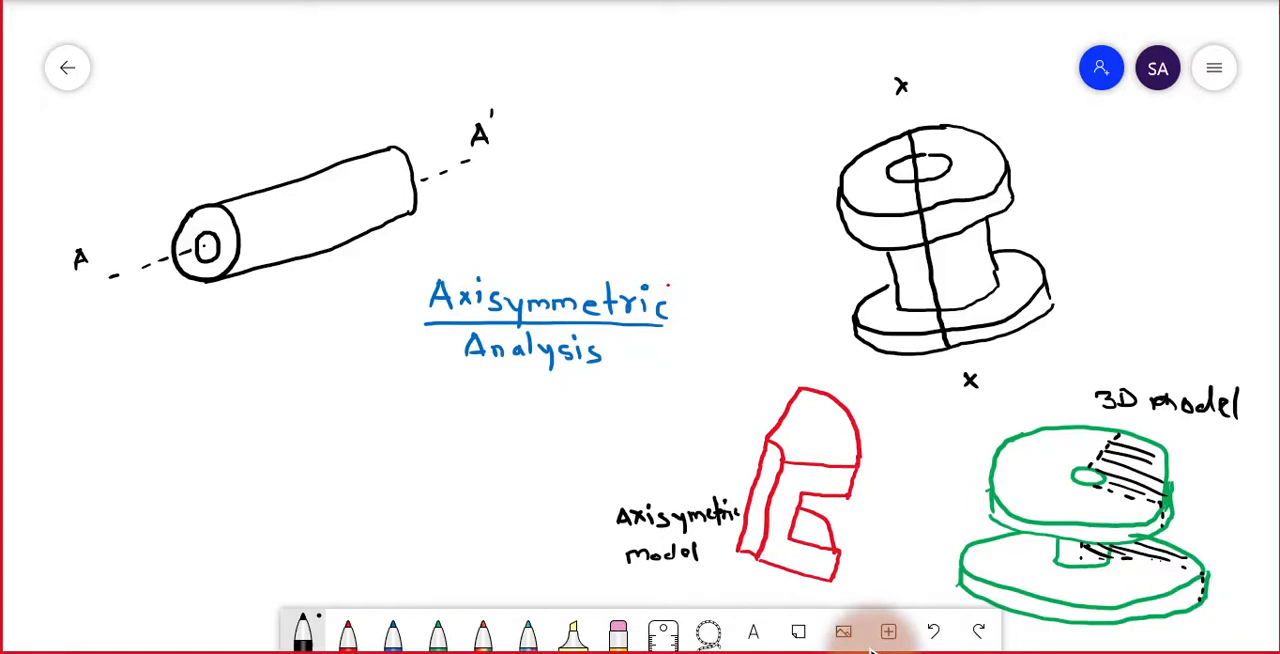
Write the note "Material : Structral Steel" in black in the empty area below the cylinder.
mouse_move(61, 395)
mouse_down()
mouse_move(63, 373)
mouse_move(104, 393)
mouse_move(158, 380)
mouse_move(163, 392)
mouse_move(272, 392)
mouse_up()
click(217, 380)
click(216, 390)
drag(264, 383, 436, 406)
drag(428, 393, 470, 404)
drag(474, 386, 477, 408)
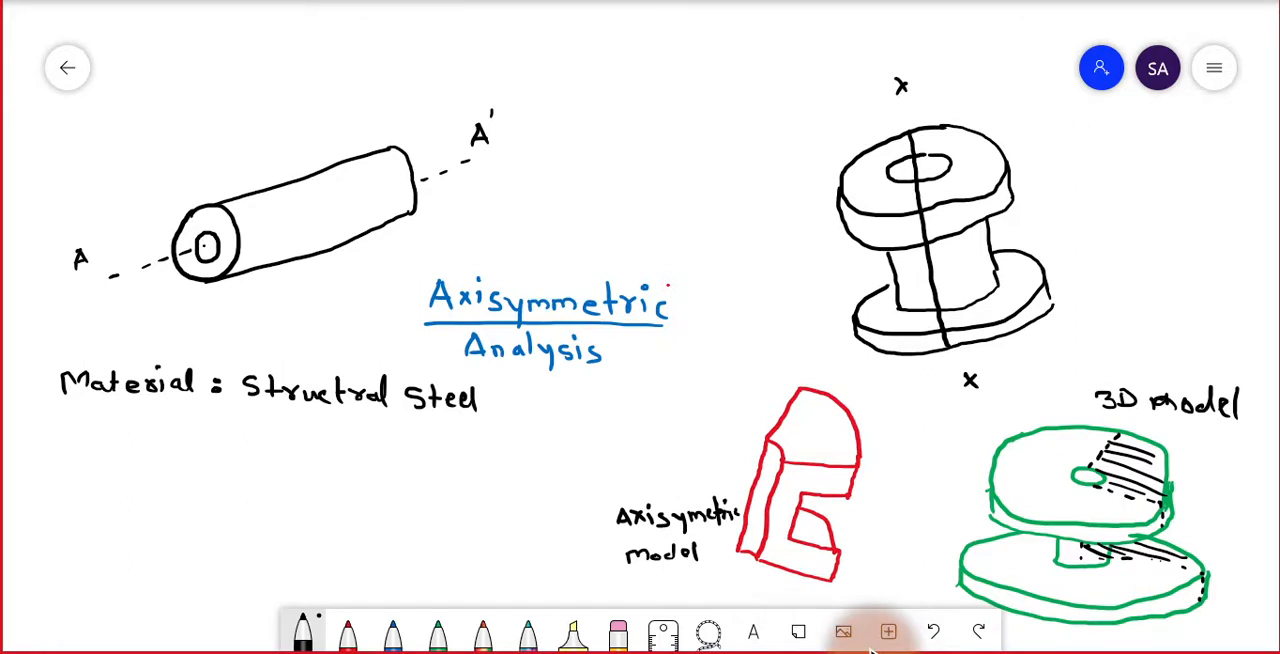
Add "Isotropic" in black beneath the structural steel note.
drag(226, 412, 244, 411)
drag(234, 413, 242, 432)
mouse_move(262, 419)
mouse_down()
mouse_move(252, 434)
mouse_move(281, 424)
mouse_move(297, 437)
mouse_up()
mouse_move(288, 423)
mouse_down()
mouse_move(326, 428)
mouse_move(333, 447)
mouse_up()
drag(334, 428, 345, 439)
drag(346, 421, 364, 441)
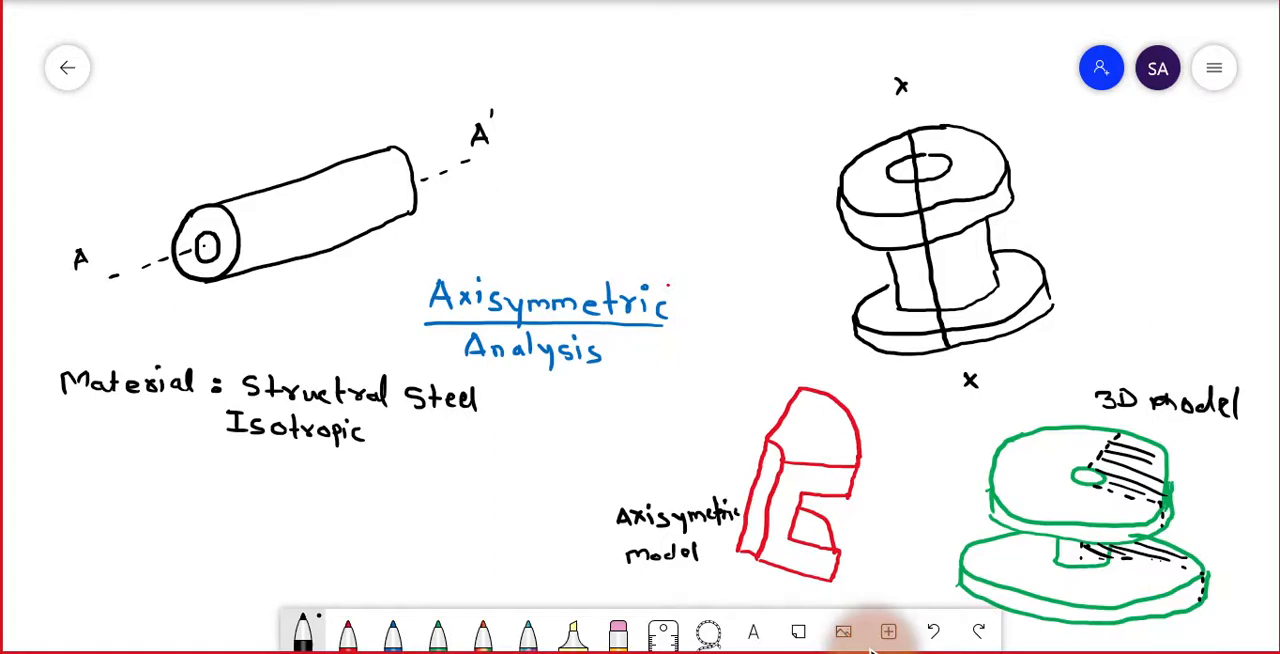
Draw a black downward arrow onto the top of the red axisymmetric section and label it "10 mpa".
drag(806, 355, 802, 413)
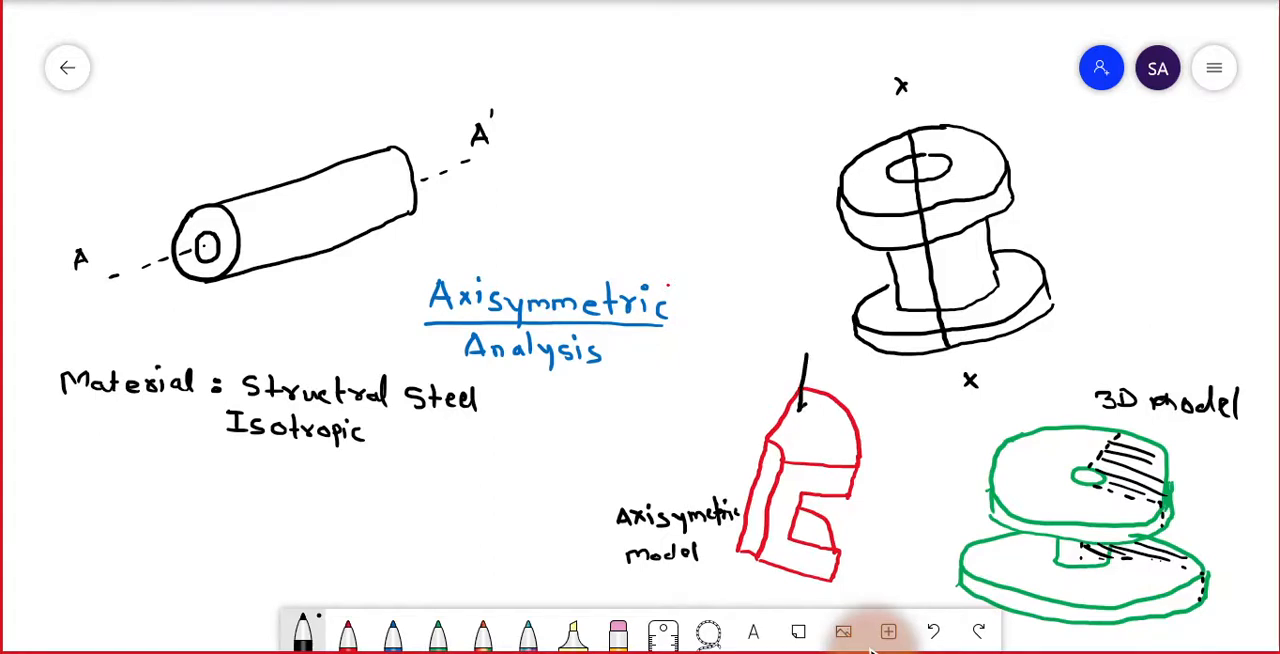
drag(744, 341, 744, 360)
mouse_move(763, 348)
mouse_down()
mouse_move(760, 361)
mouse_move(782, 326)
mouse_move(832, 346)
mouse_up()
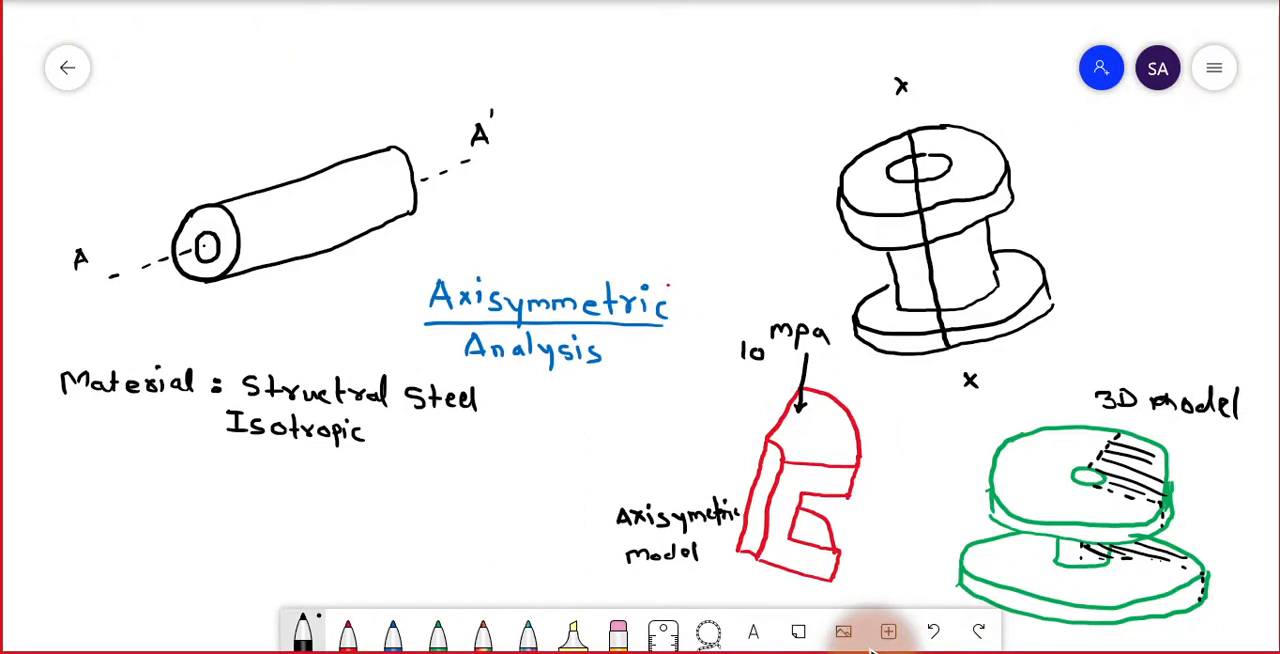
Write "Pressure = 10 Mpa (Top)" below the material notes and mark the red section's base with an upward arrow labelled "Fix".
mouse_move(78, 452)
mouse_down()
mouse_move(79, 476)
mouse_move(80, 462)
mouse_move(112, 458)
mouse_move(202, 470)
mouse_up()
drag(214, 462, 357, 480)
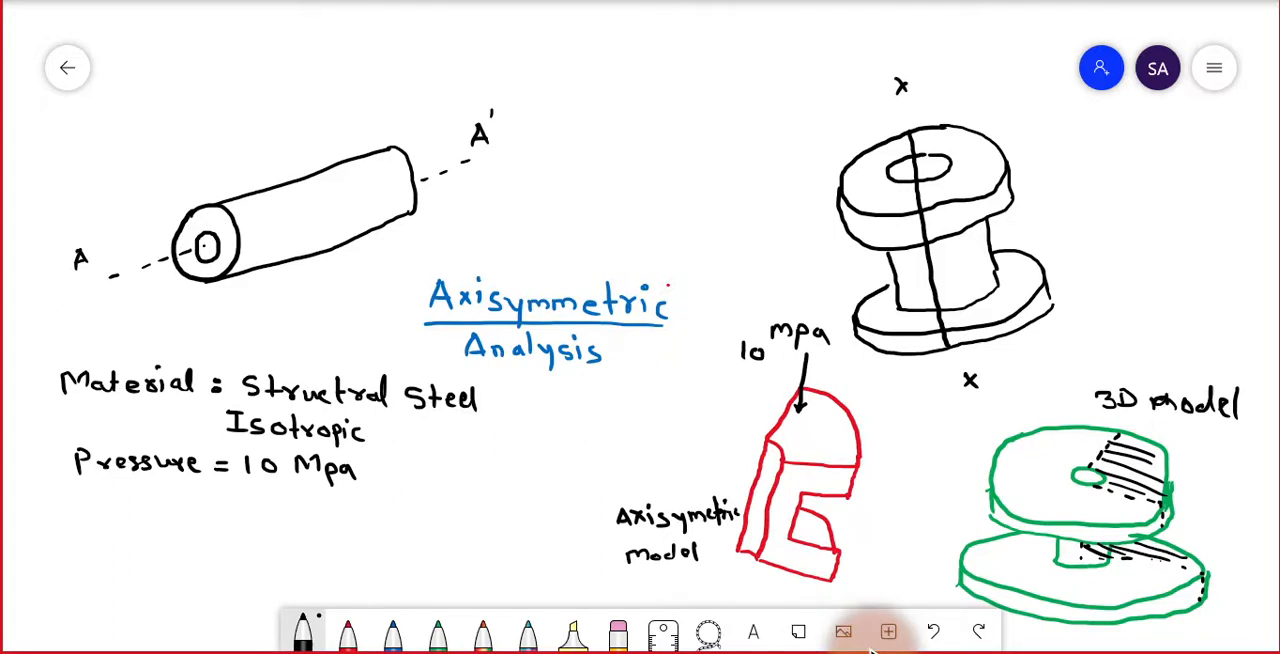
mouse_move(752, 597)
mouse_down()
mouse_move(763, 569)
mouse_move(781, 598)
mouse_move(803, 588)
mouse_up()
mouse_move(392, 447)
mouse_down()
mouse_move(381, 484)
mouse_move(410, 452)
mouse_up()
mouse_move(404, 454)
mouse_down()
mouse_move(404, 476)
mouse_move(417, 463)
mouse_move(432, 488)
mouse_move(434, 474)
mouse_up()
drag(442, 451, 444, 483)
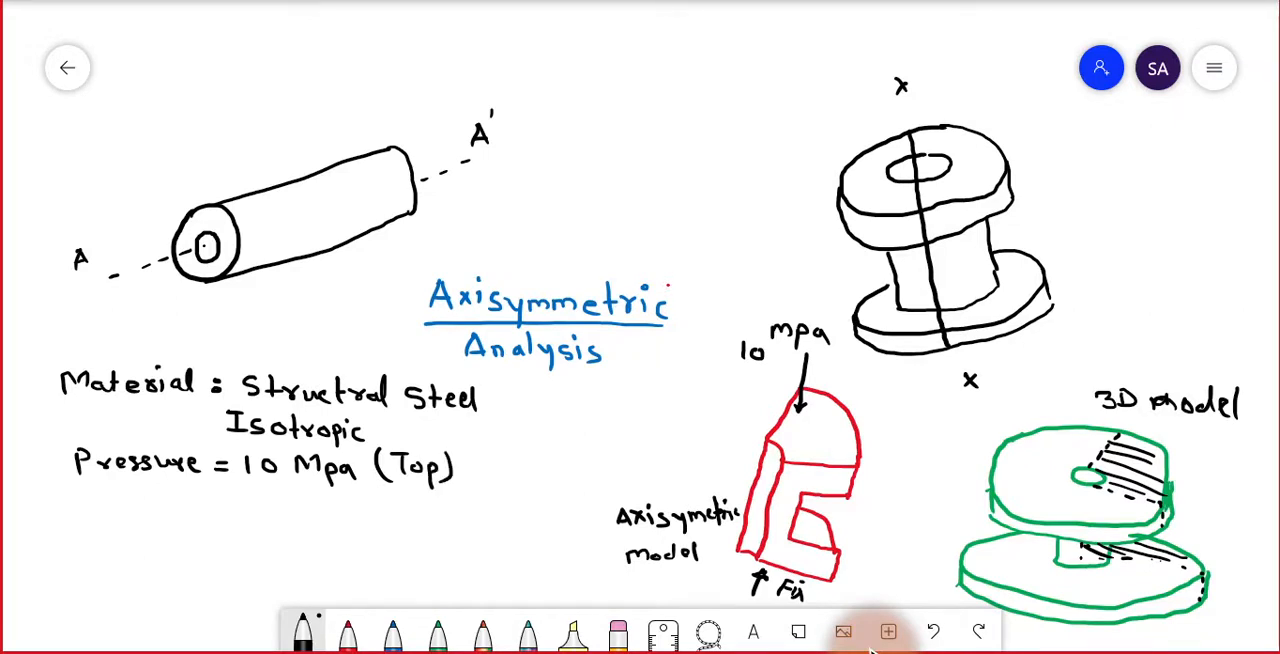
Write the note "Contraints = Fixed Support (Bottom)" in black beneath the pressure note.
mouse_move(92, 506)
mouse_down()
mouse_move(90, 521)
mouse_move(141, 522)
mouse_up()
mouse_move(130, 511)
mouse_down()
mouse_move(188, 524)
mouse_move(270, 516)
mouse_up()
mouse_move(252, 523)
mouse_down()
mouse_move(300, 508)
mouse_move(324, 528)
mouse_up()
mouse_move(324, 517)
mouse_down()
mouse_move(314, 528)
mouse_move(340, 528)
mouse_up()
mouse_move(351, 507)
mouse_down()
mouse_move(352, 530)
mouse_move(410, 542)
mouse_up()
mouse_move(410, 520)
mouse_down()
mouse_move(446, 518)
mouse_move(454, 532)
mouse_up()
mouse_move(446, 520)
mouse_down()
mouse_move(480, 538)
mouse_move(509, 517)
mouse_move(522, 531)
mouse_up()
drag(535, 505, 535, 529)
mouse_move(517, 518)
mouse_down()
mouse_move(546, 513)
mouse_move(575, 534)
mouse_up()
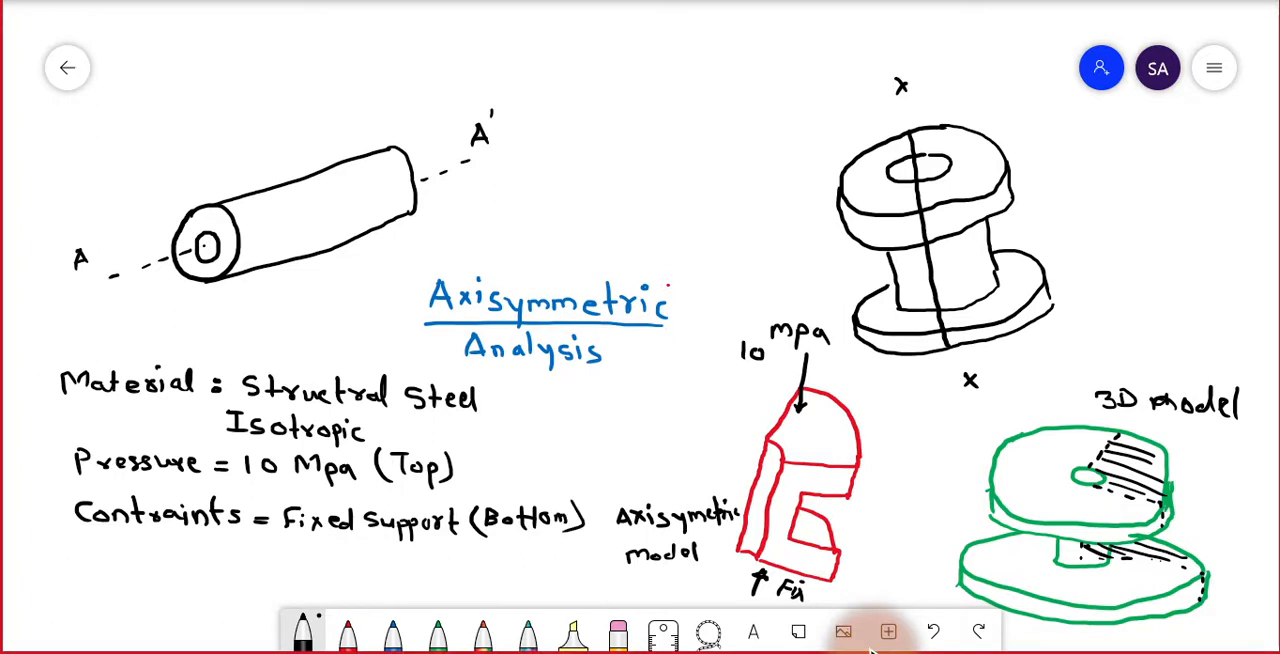
Write "Output = Total deformation" in black beneath the constraints note and add a second output line under it.
mouse_move(62, 542)
mouse_down()
mouse_move(50, 557)
mouse_move(62, 544)
mouse_up()
drag(73, 546, 90, 549)
drag(96, 540, 108, 571)
mouse_move(108, 550)
mouse_down()
mouse_move(110, 562)
mouse_move(137, 552)
mouse_move(143, 563)
mouse_up()
drag(131, 550, 180, 556)
mouse_move(158, 564)
mouse_down()
mouse_move(214, 546)
mouse_move(204, 570)
mouse_up()
drag(216, 558, 230, 570)
drag(224, 556, 249, 568)
mouse_move(256, 547)
mouse_down()
mouse_move(257, 568)
mouse_move(284, 566)
mouse_up()
mouse_move(296, 548)
mouse_down()
mouse_move(296, 572)
mouse_move(328, 552)
mouse_move(320, 576)
mouse_up()
drag(314, 565, 448, 574)
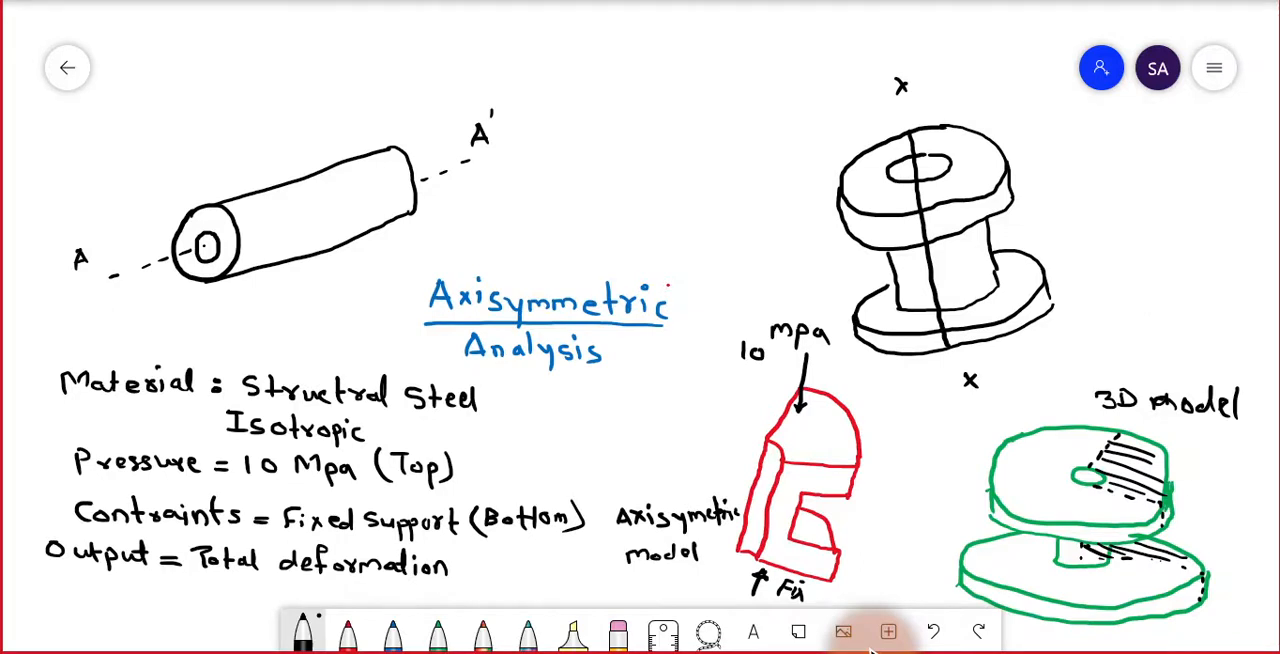
mouse_move(198, 583)
mouse_down()
mouse_move(394, 598)
mouse_move(374, 605)
mouse_move(406, 592)
mouse_move(423, 602)
mouse_move(413, 591)
mouse_move(436, 604)
mouse_up()
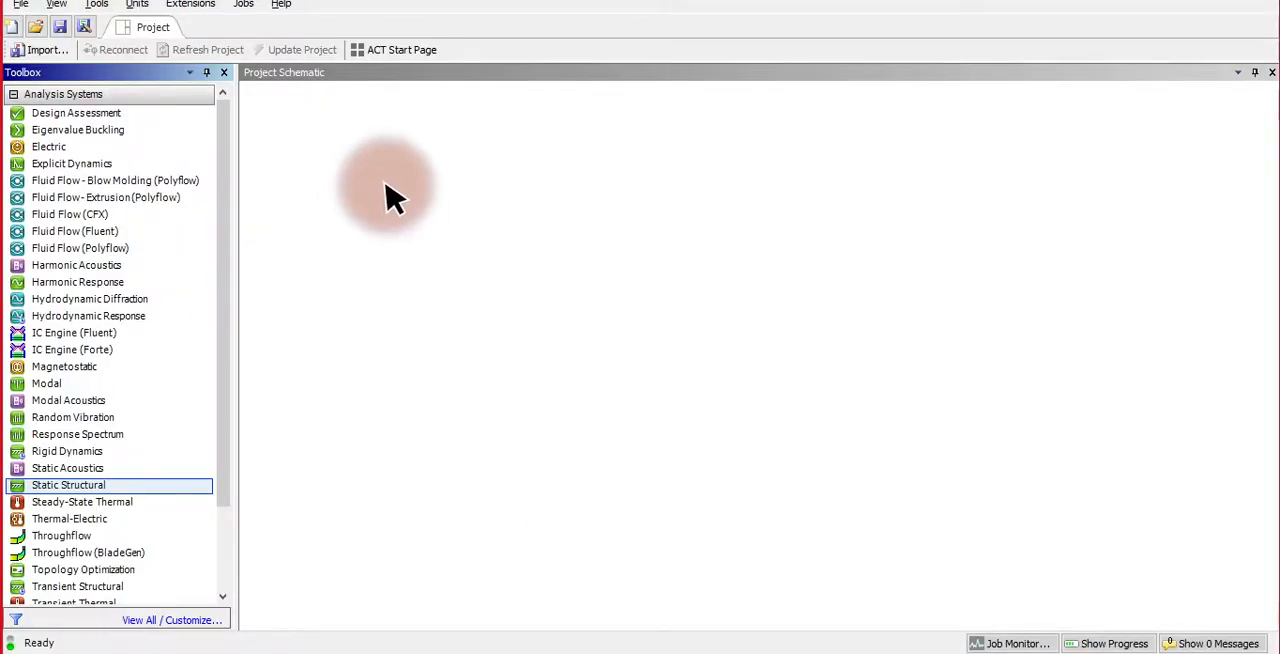
Switch to ANSYS Workbench and create a standalone Static Structural system named "axisymmetric" in the project schematic.
drag(150, 486, 311, 156)
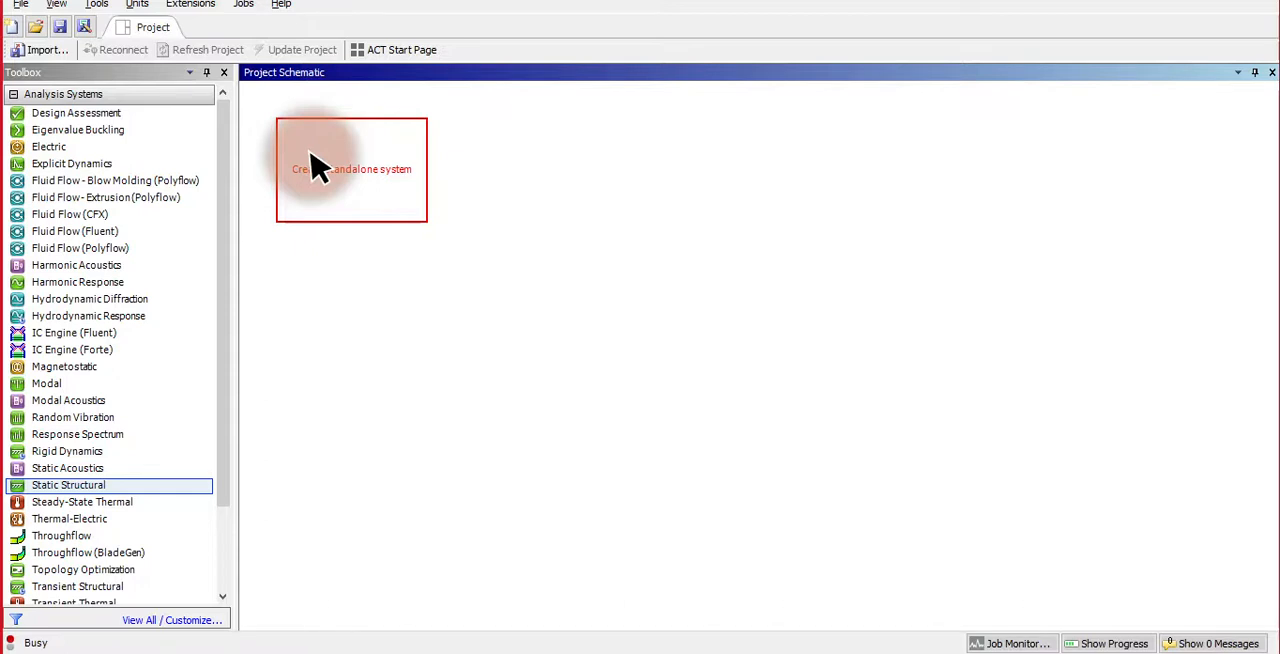
drag(318, 167, 325, 187)
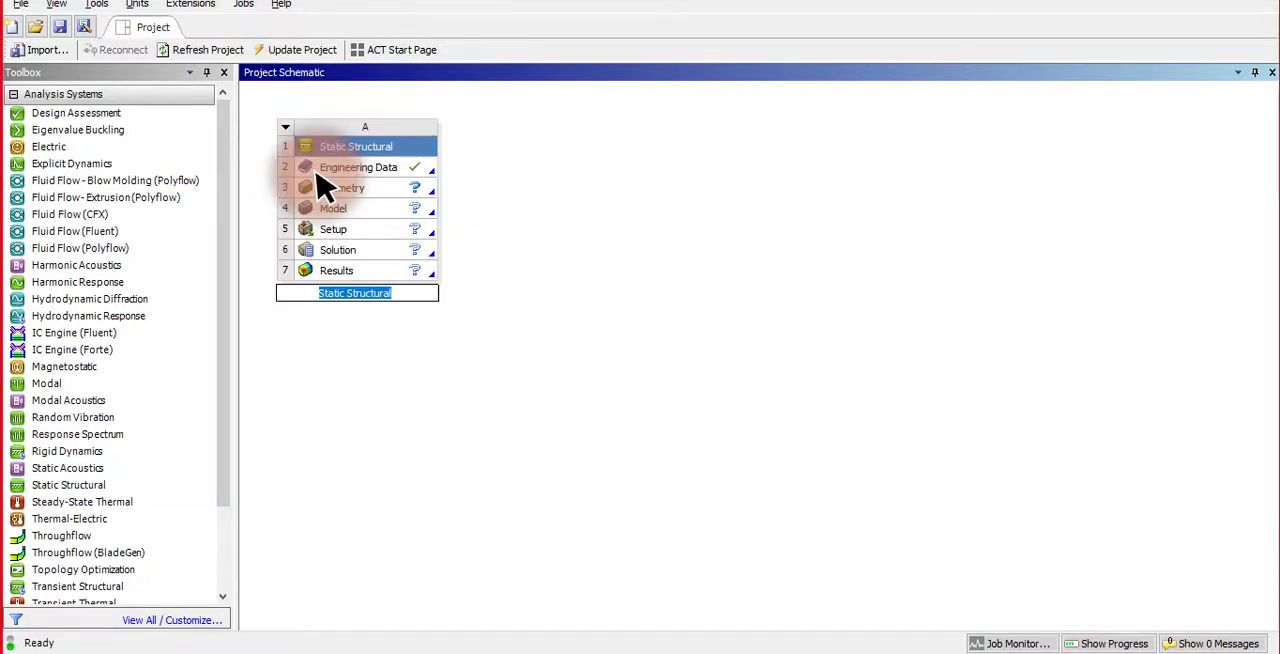
text(axisymm)
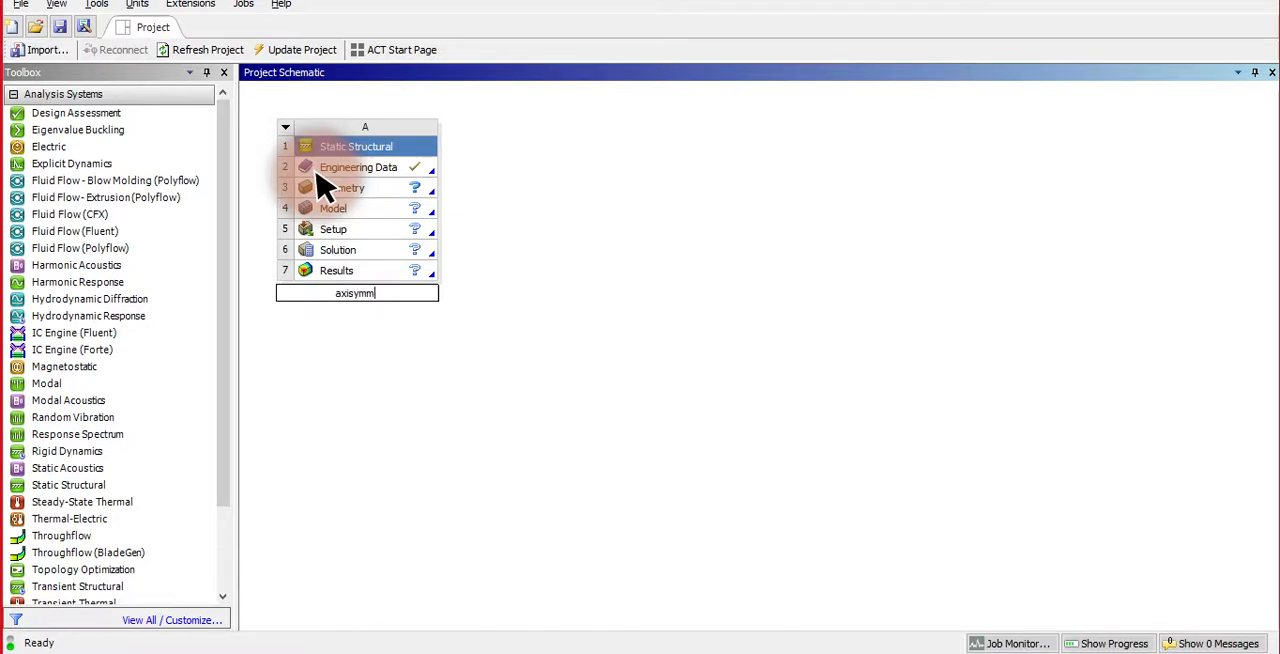
text(etric)
Start a new DesignModeler geometry for the axisymmetric system.
click(400, 188)
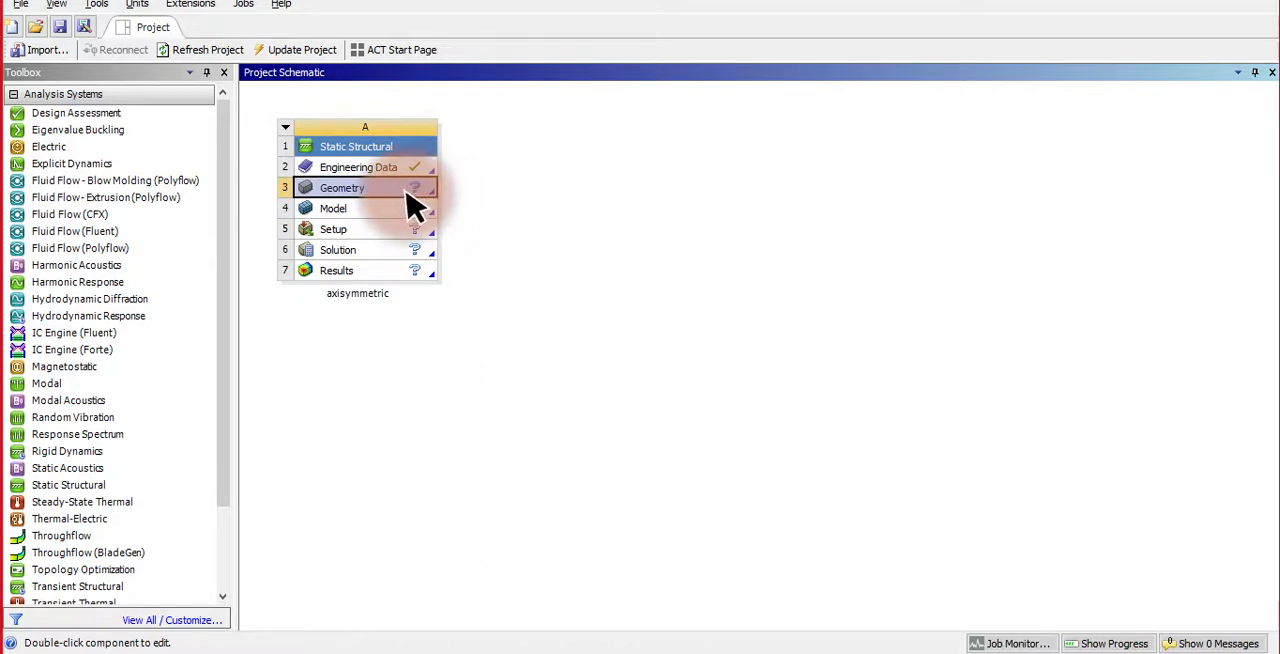
right_click(410, 191)
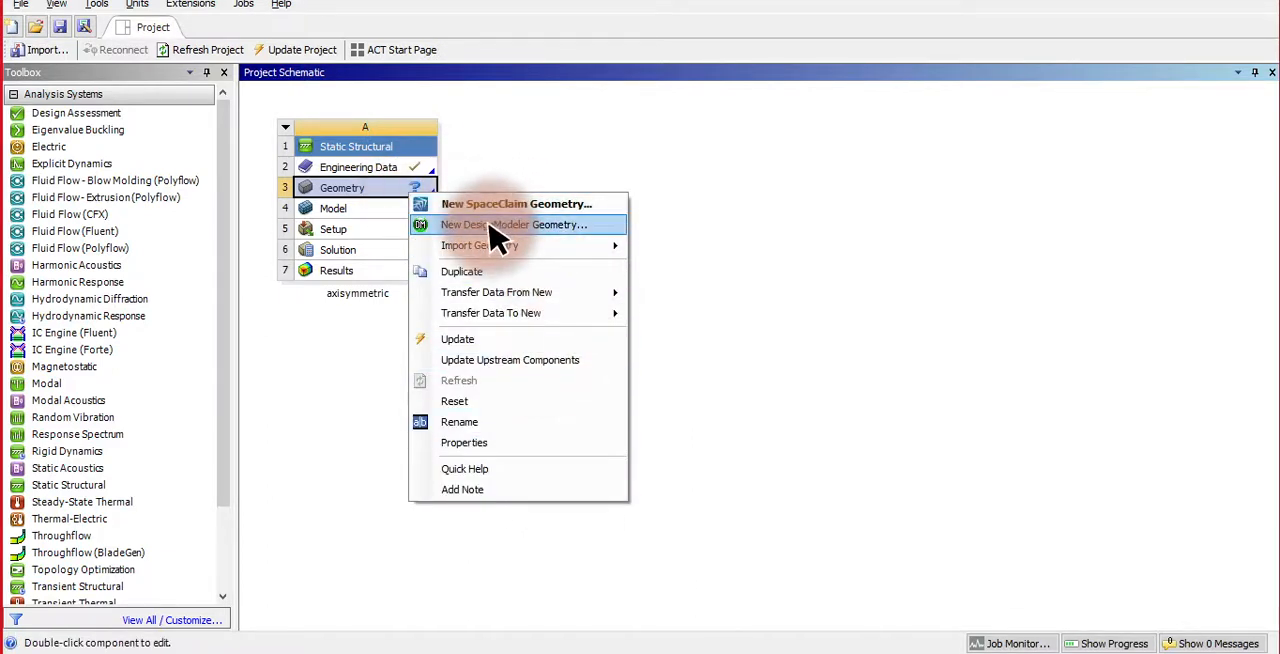
click(495, 228)
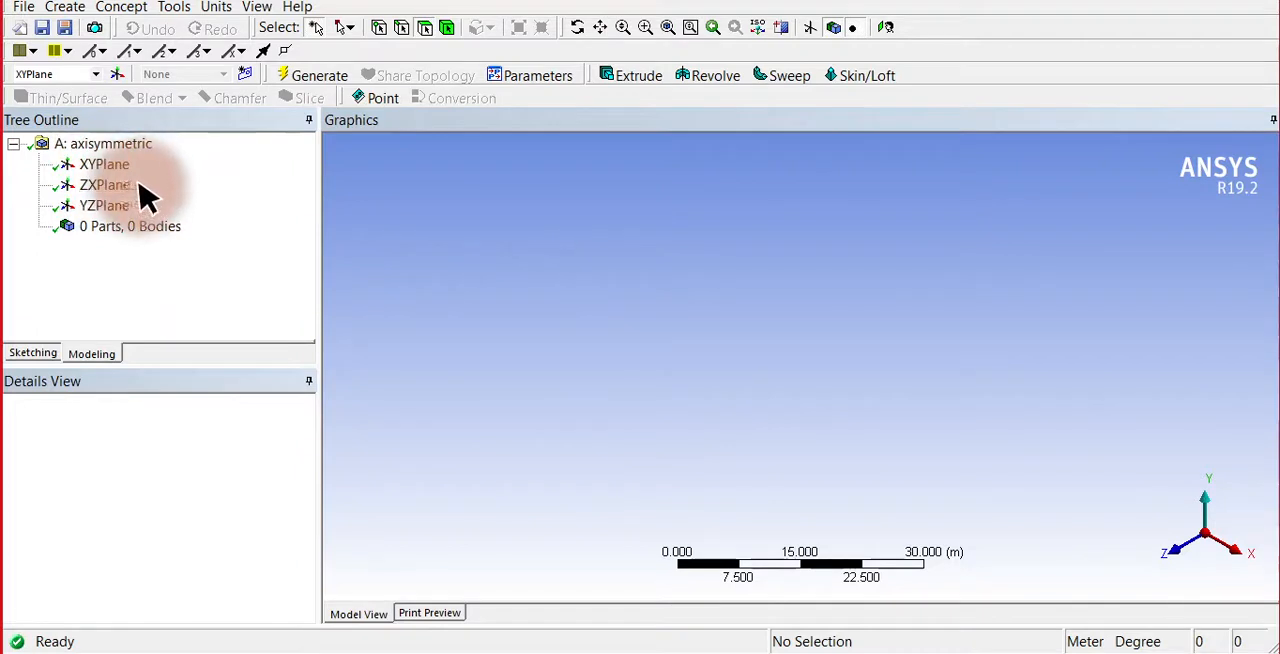
Choose XYPlane as the sketch plane, view it face-on and enter sketching mode.
click(98, 166)
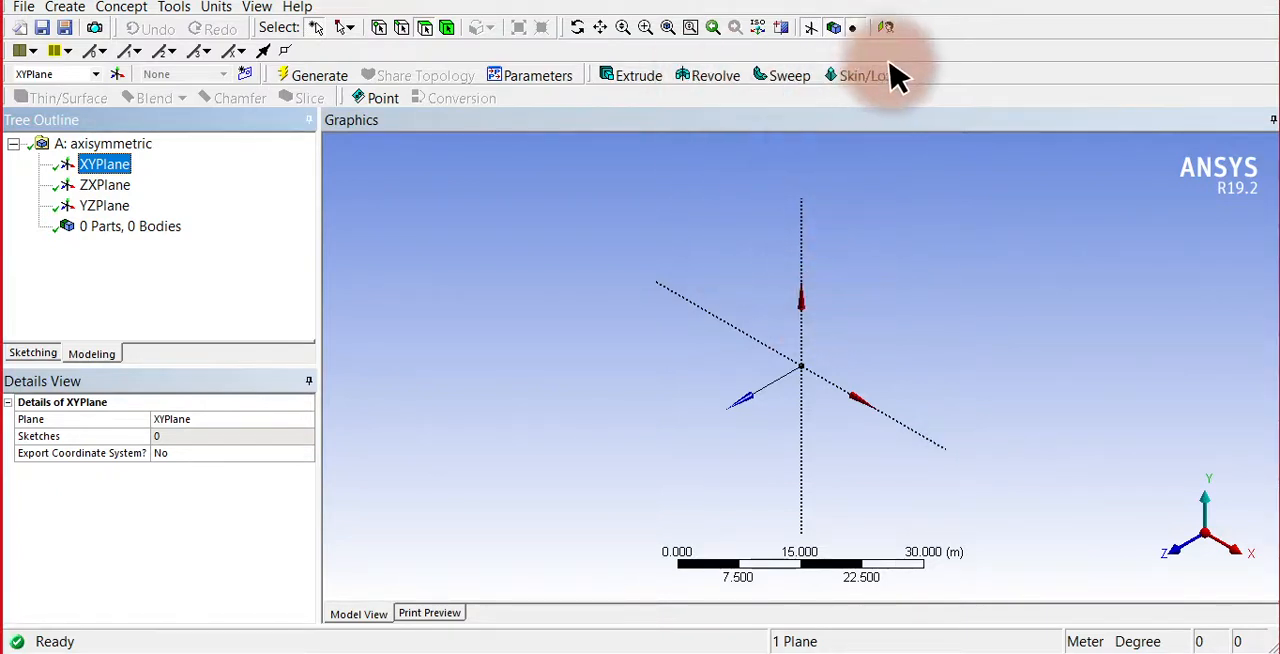
click(886, 28)
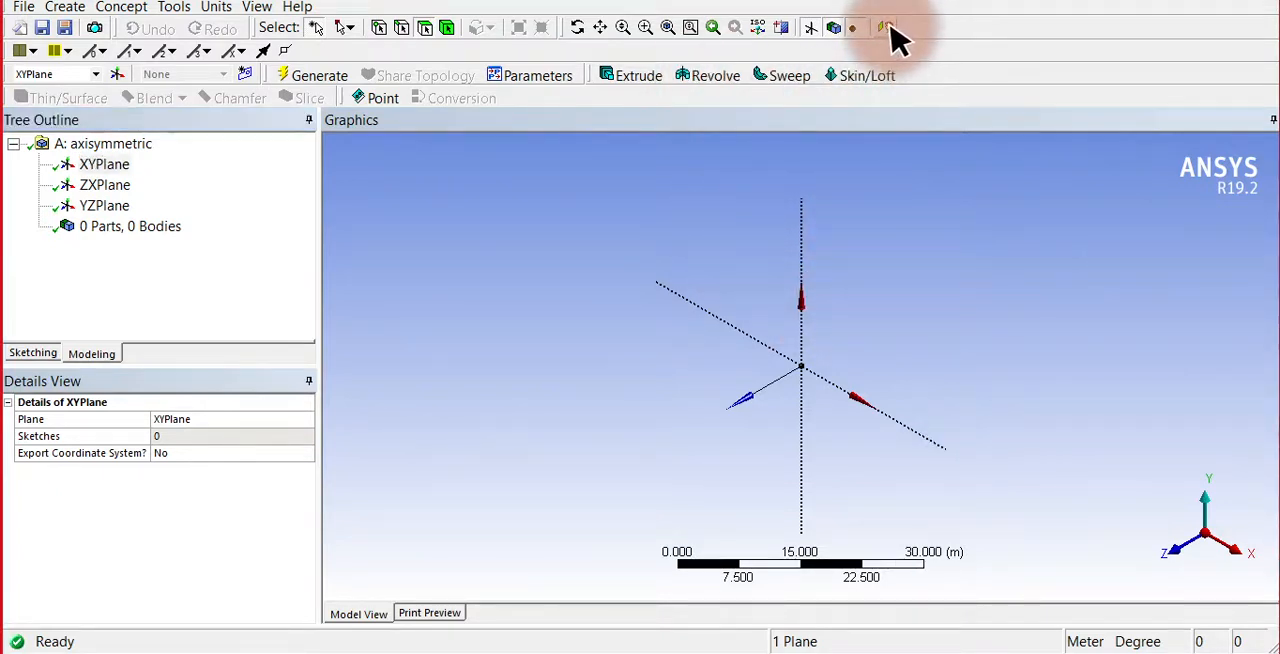
click(33, 355)
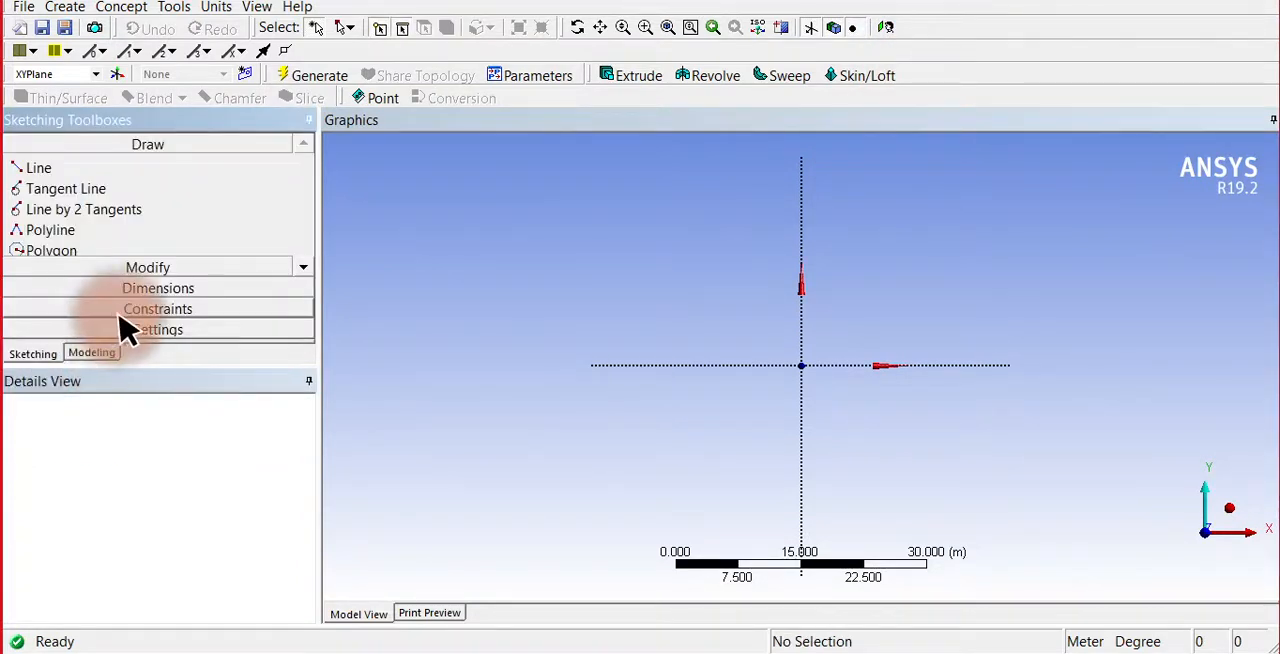
Draw a closed C-shaped polyline about 21 m high and 20 m wide, above the X axis on the positive X side, with a longer lower flange.
click(40, 168)
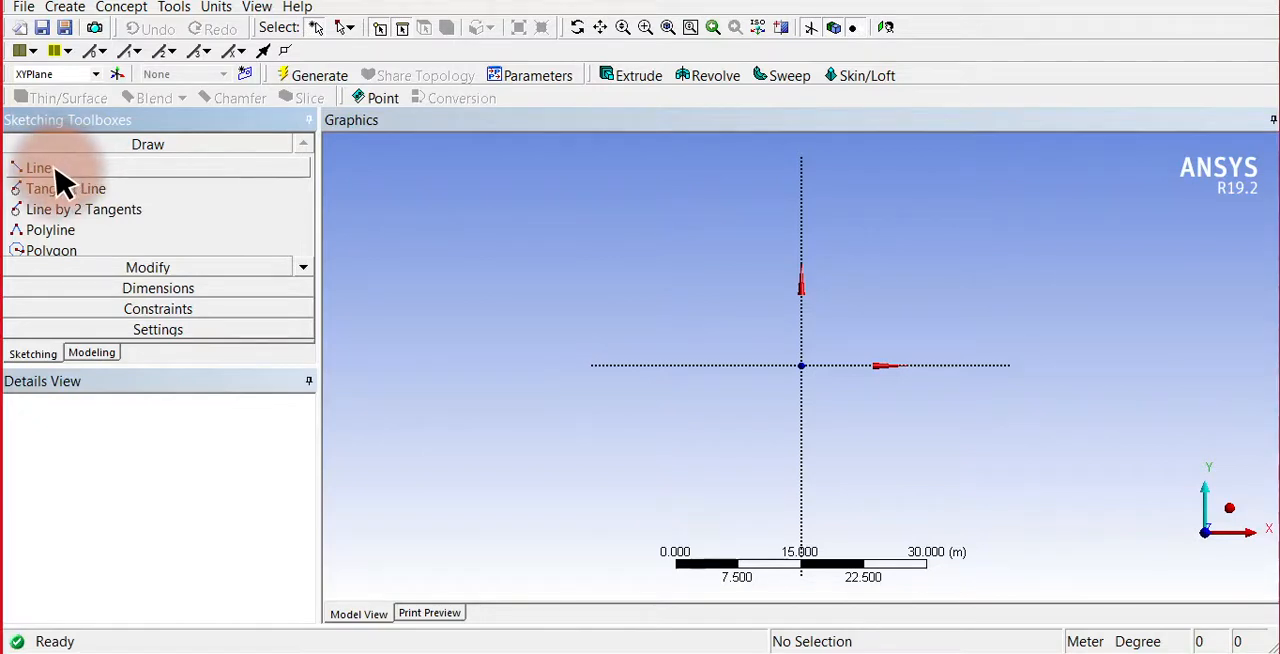
click(43, 228)
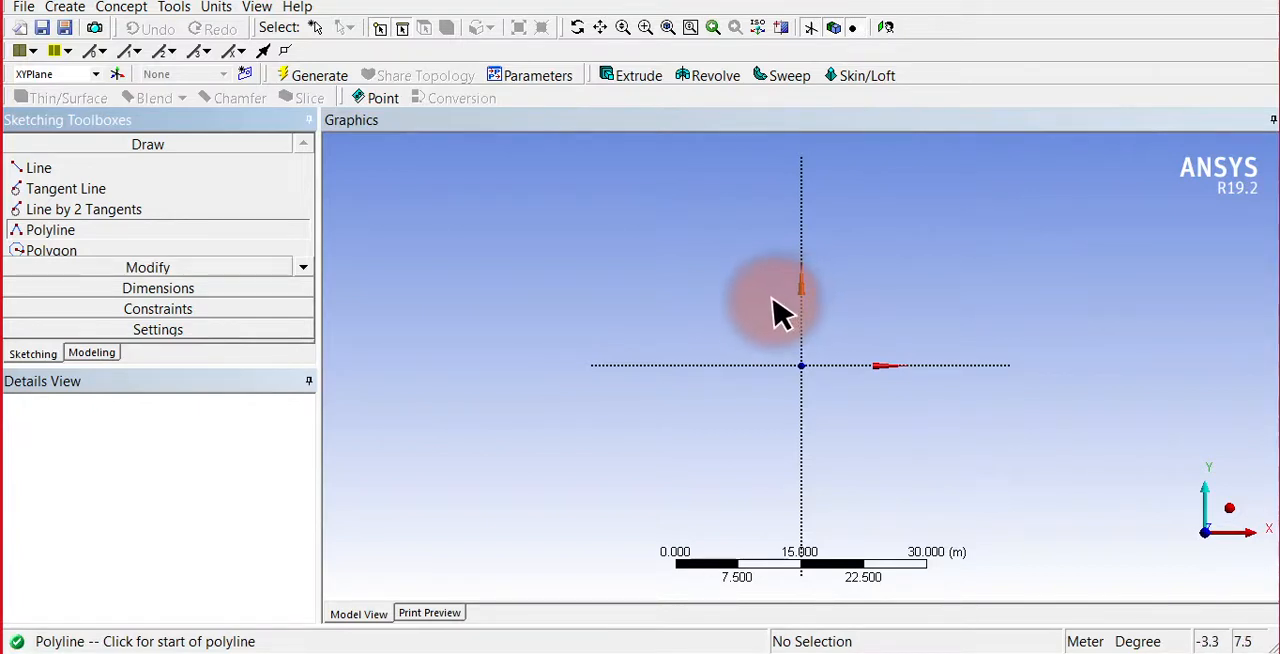
click(835, 176)
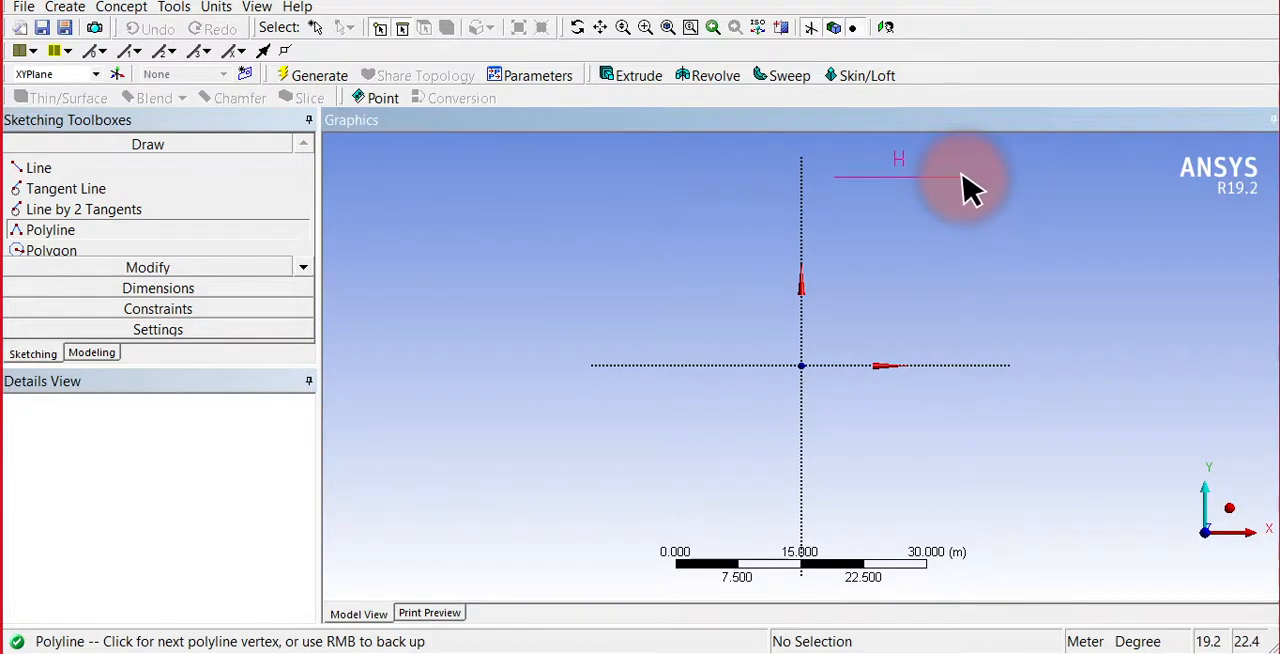
click(962, 177)
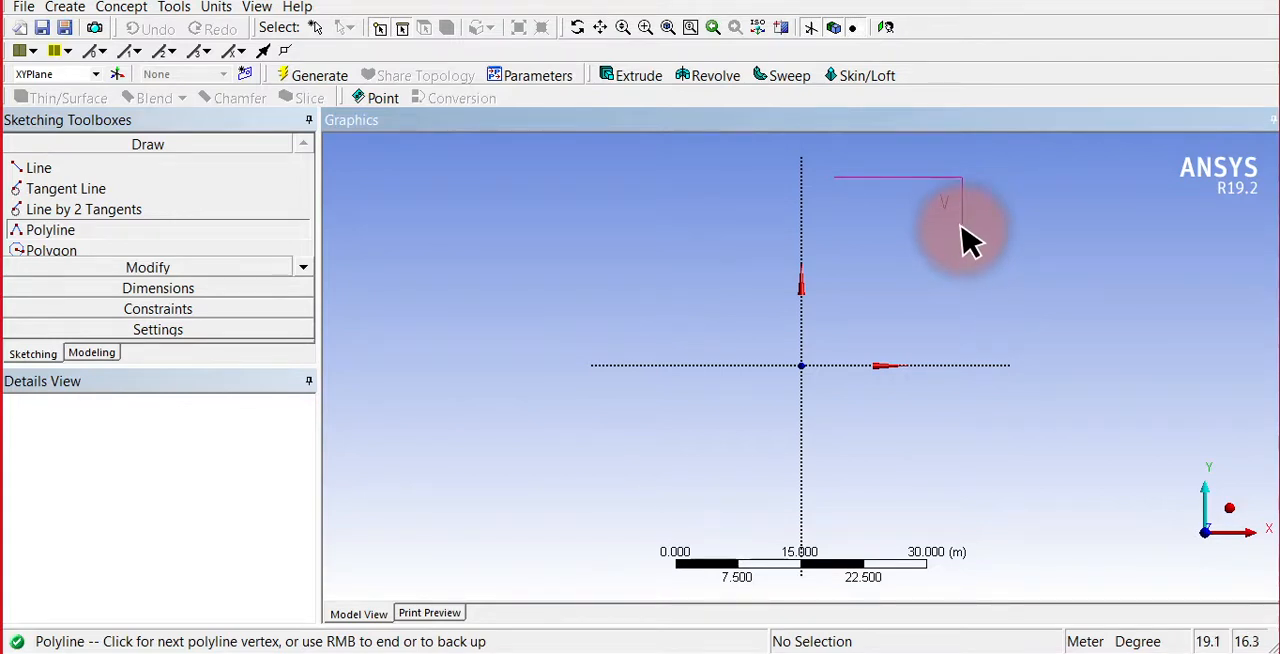
key(Escape)
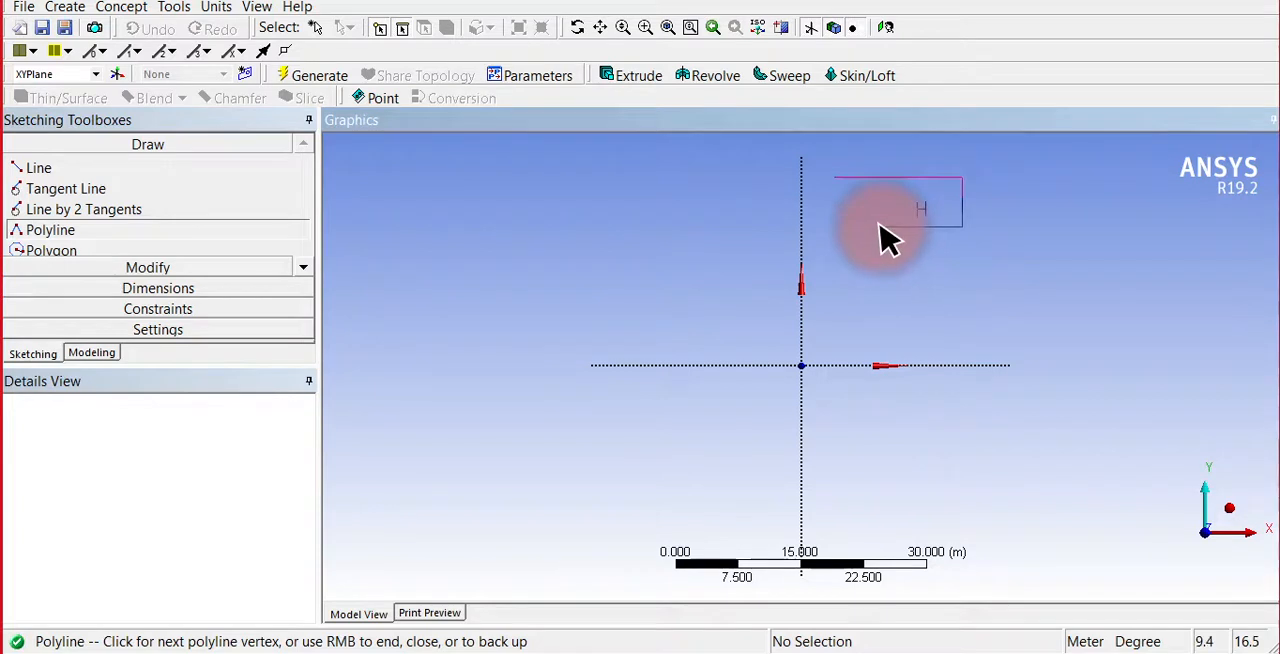
click(880, 226)
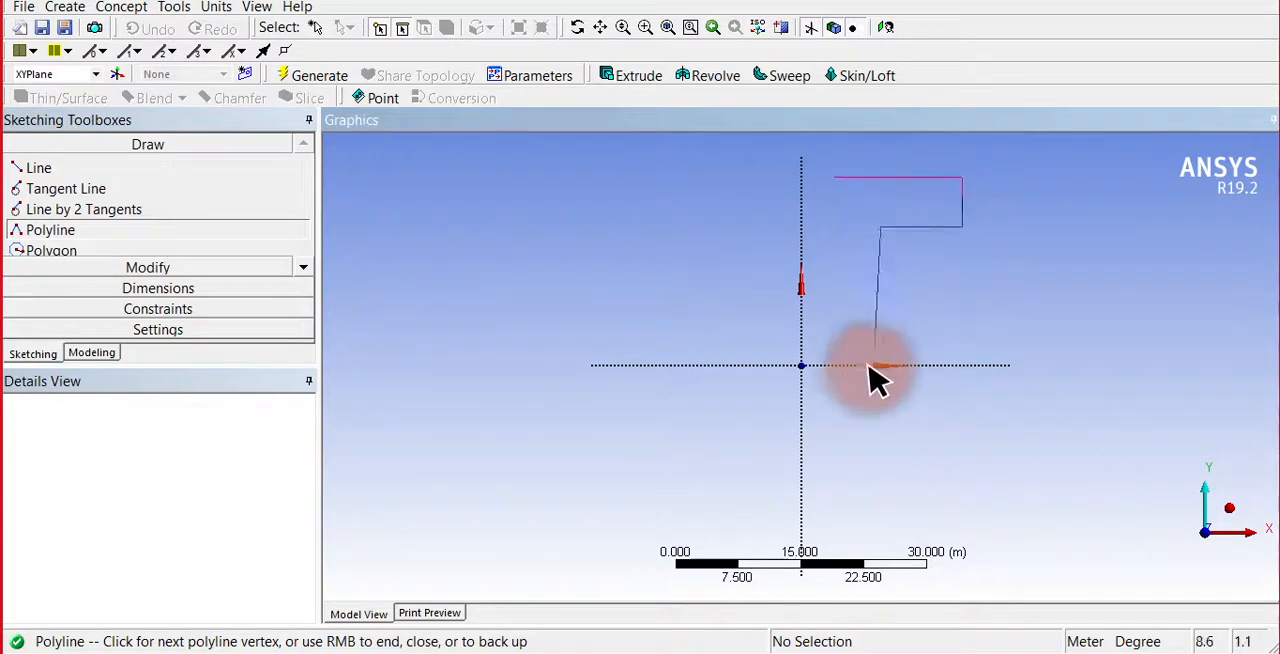
click(880, 303)
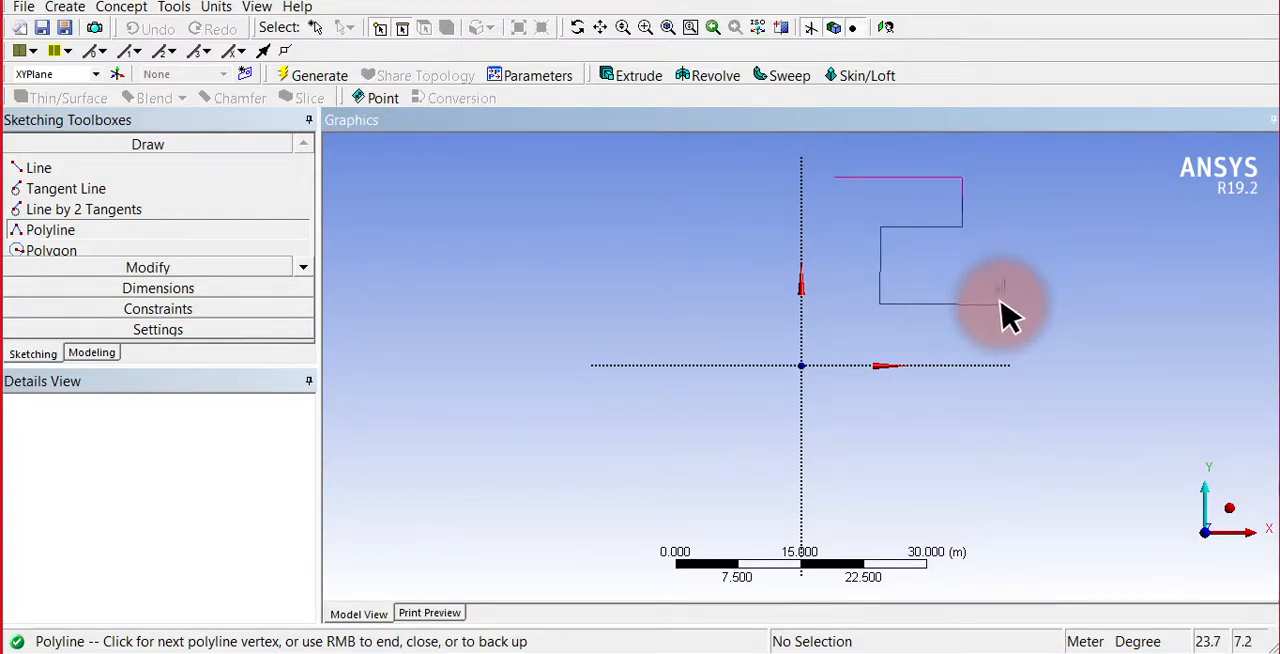
click(1001, 303)
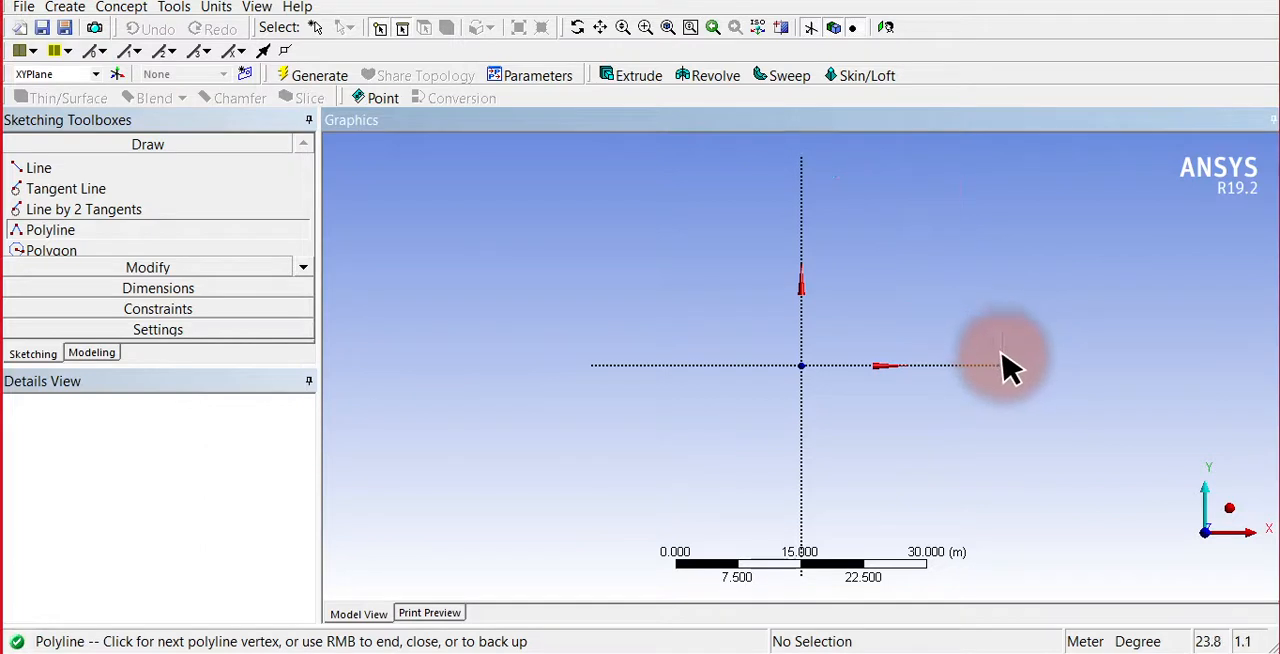
click(1001, 353)
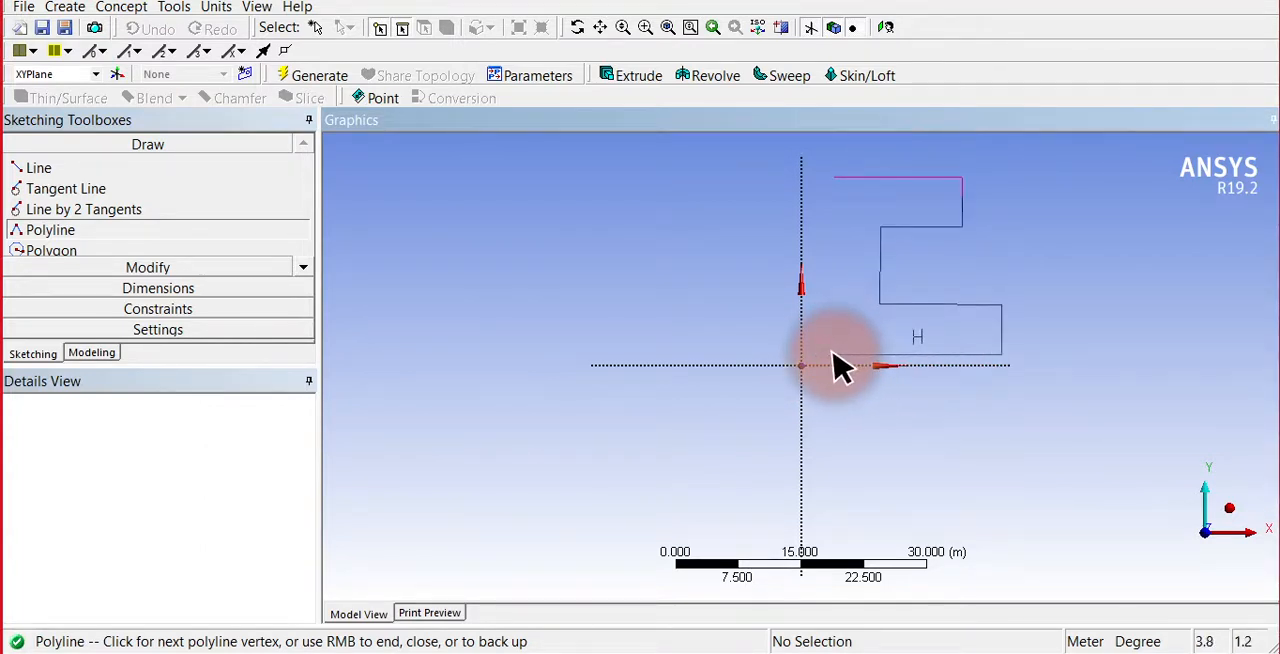
click(833, 353)
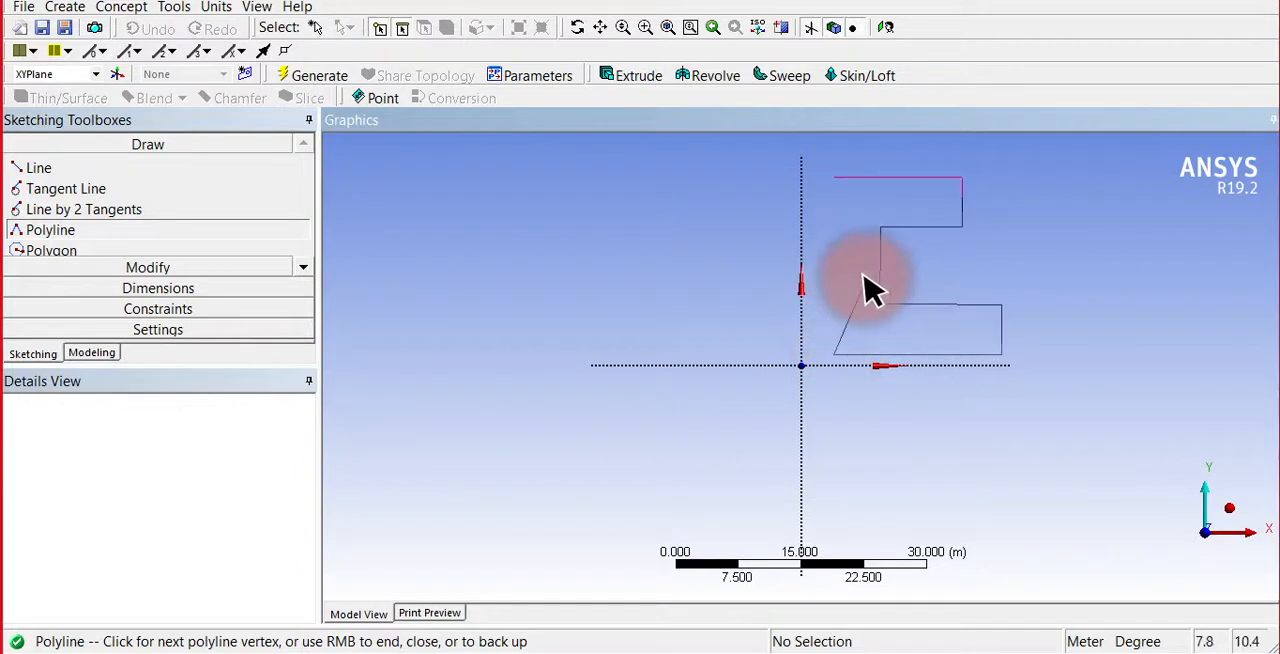
right_click(841, 273)
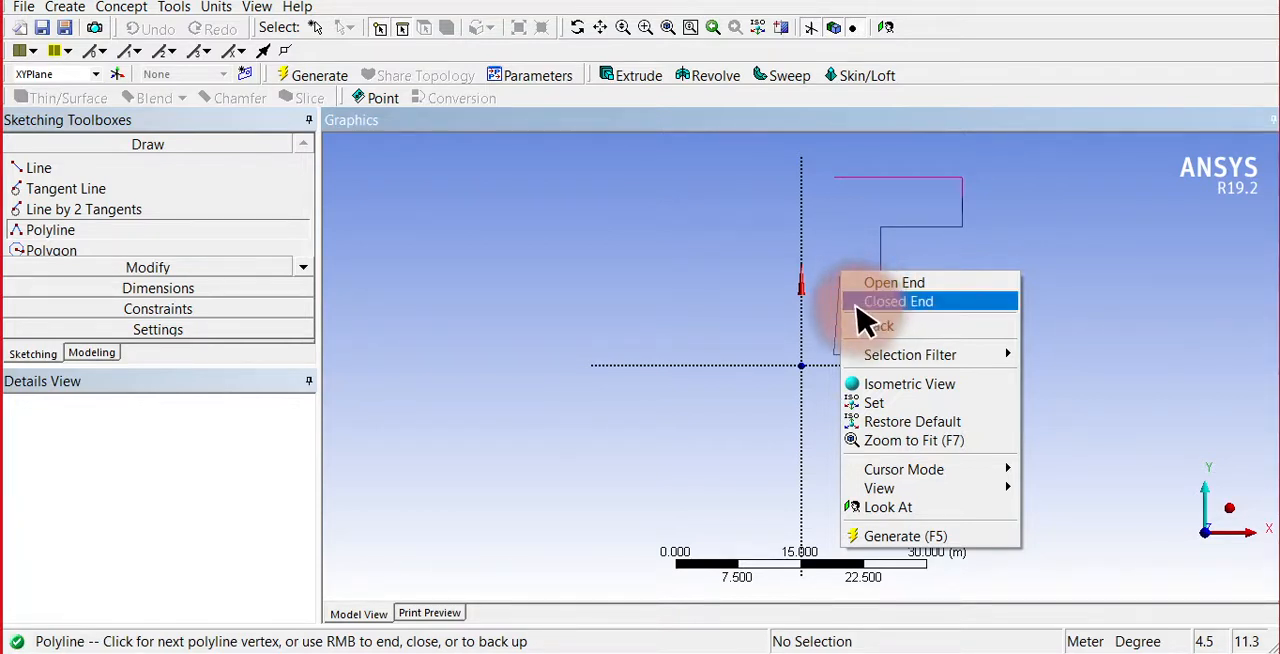
click(859, 304)
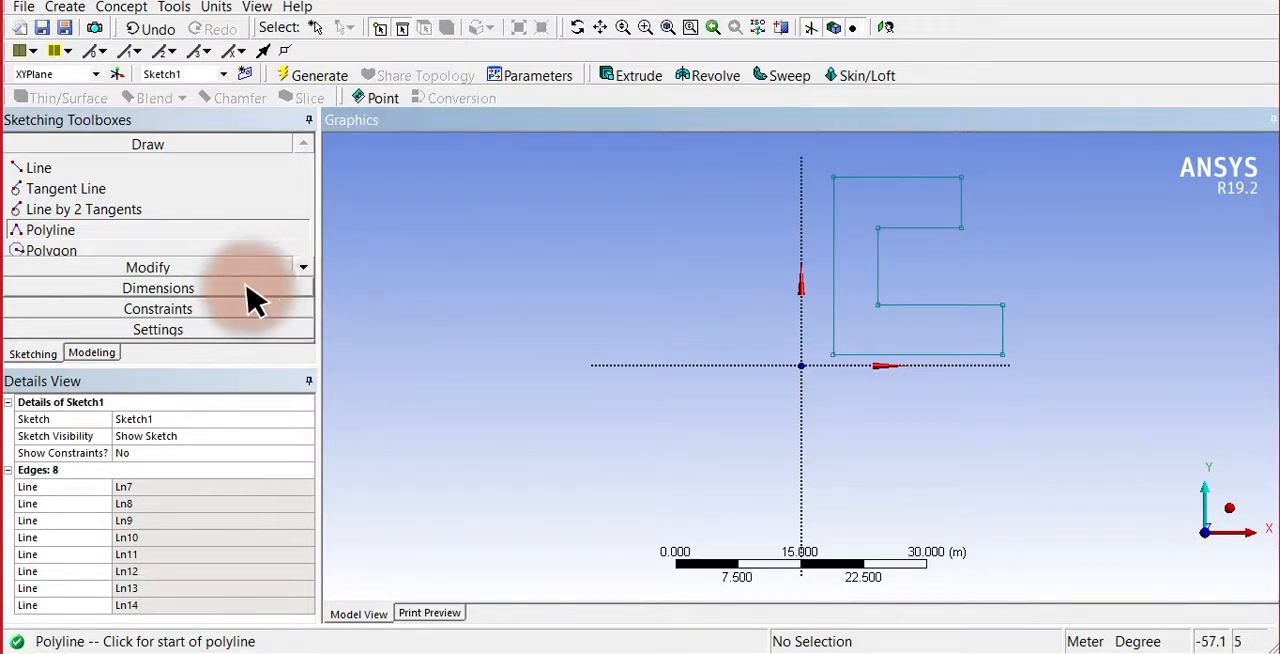
Add a general dimension to the profile's long inner vertical edge and set it to 50 m.
click(158, 289)
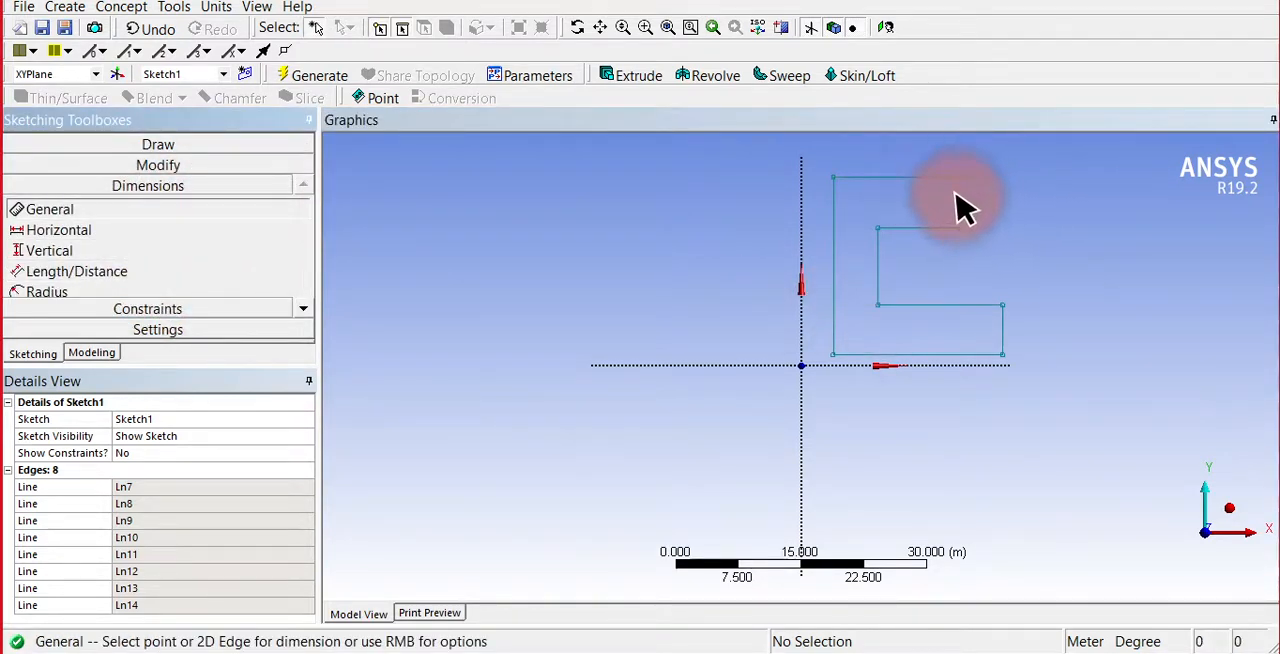
click(838, 265)
click(682, 248)
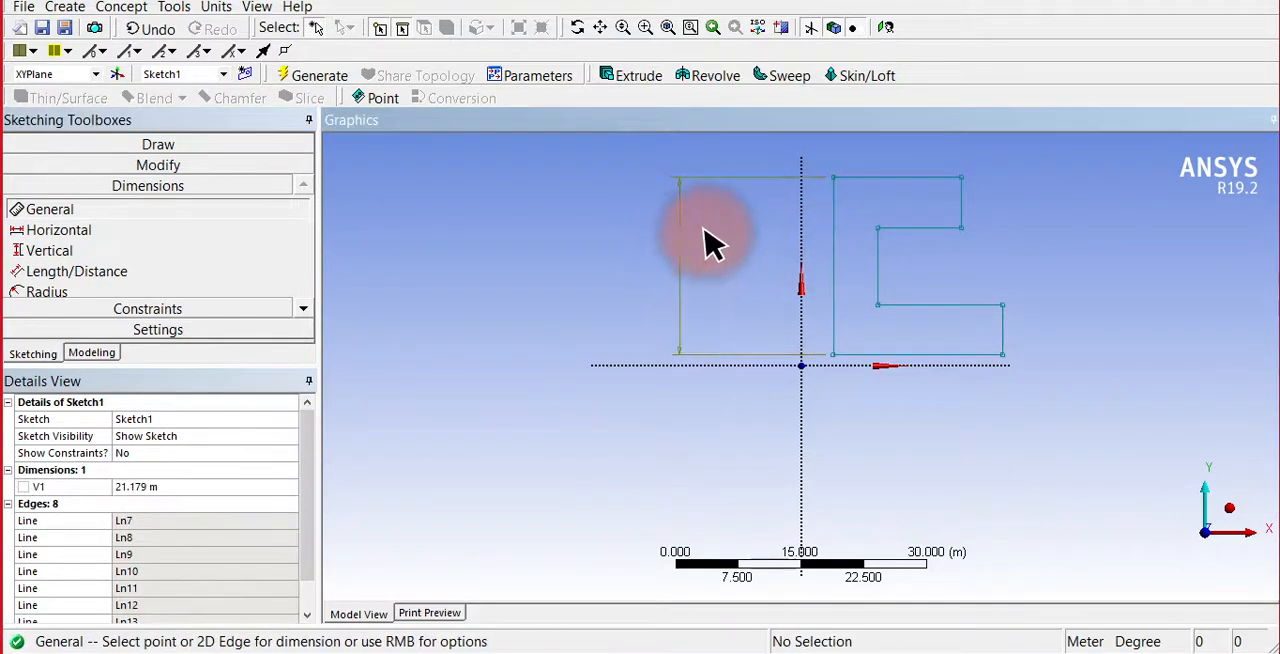
click(190, 487)
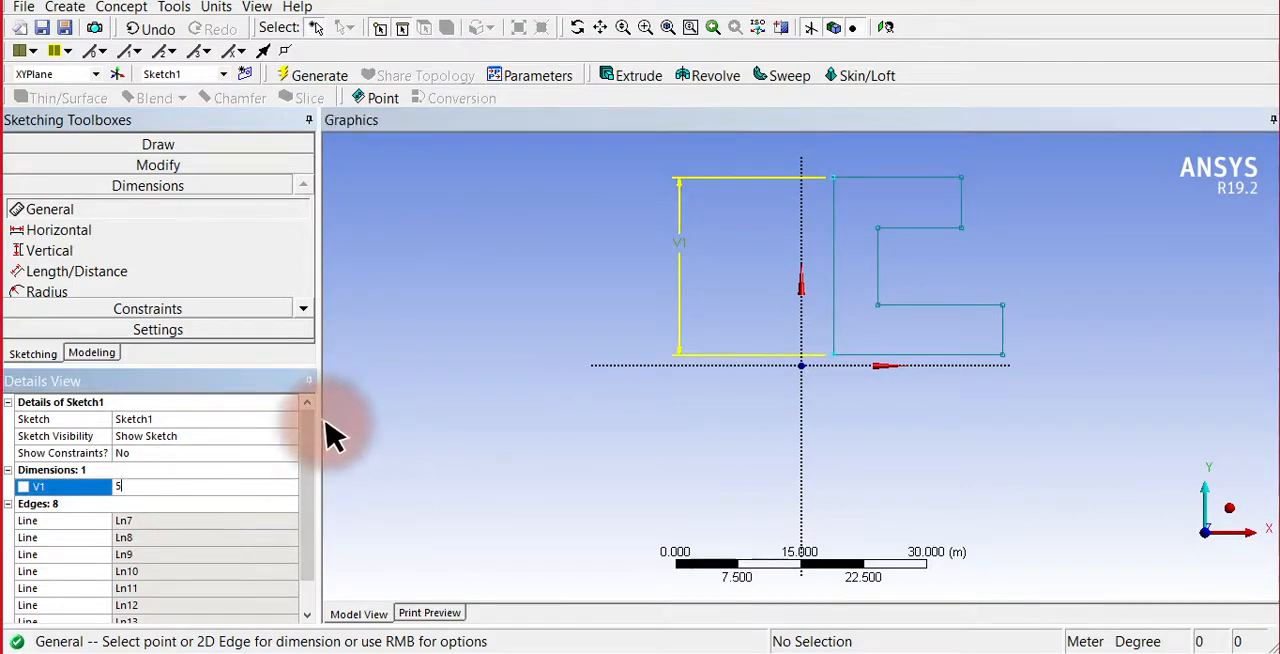
text(50)
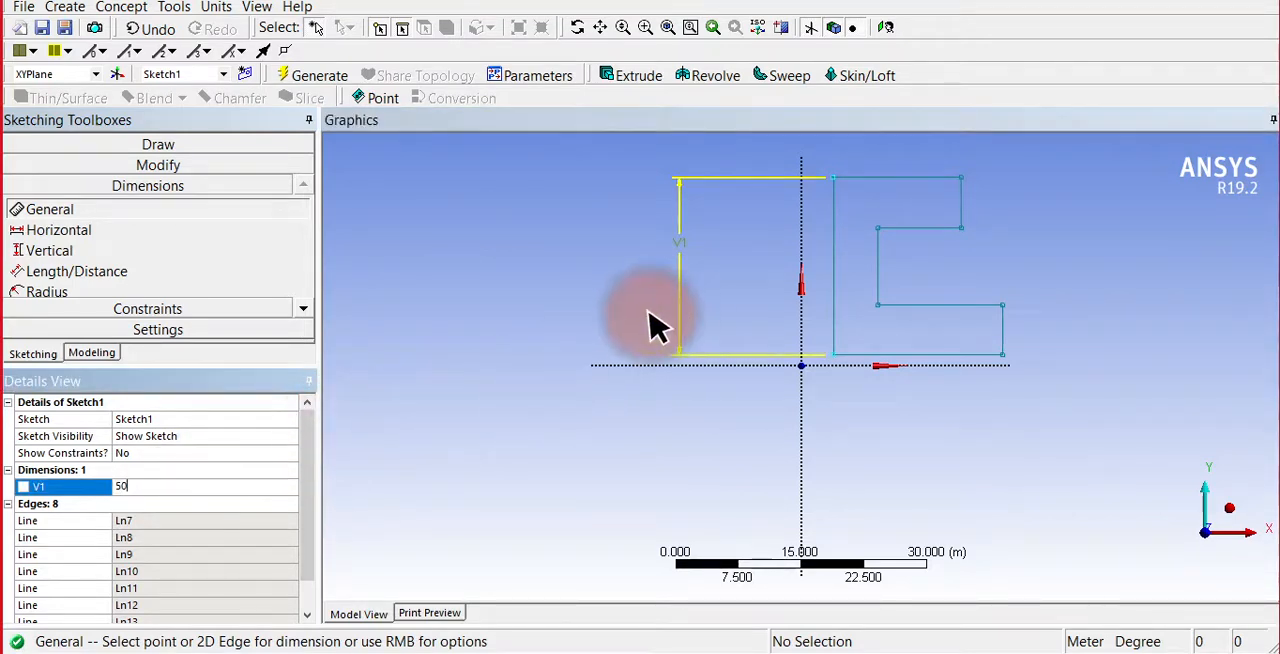
key(Return)
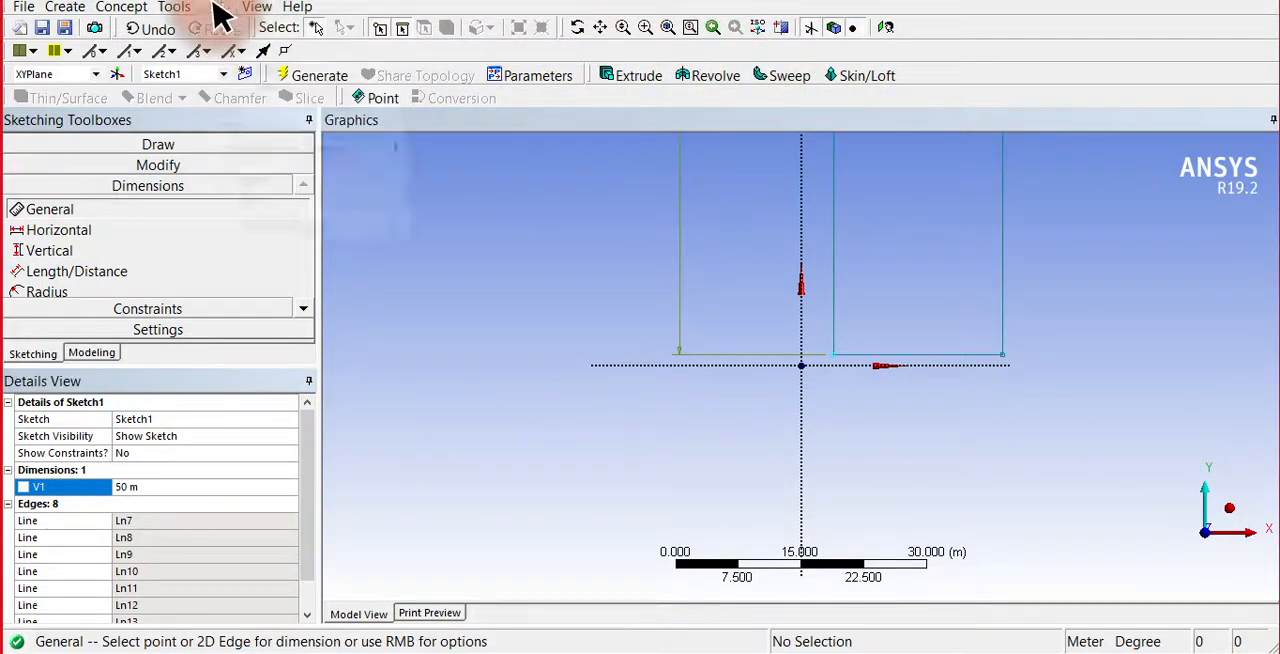
Switch the length units to millimetres and set the dimension of the profile's long inner vertical edge to 50 mm.
click(219, 9)
click(233, 69)
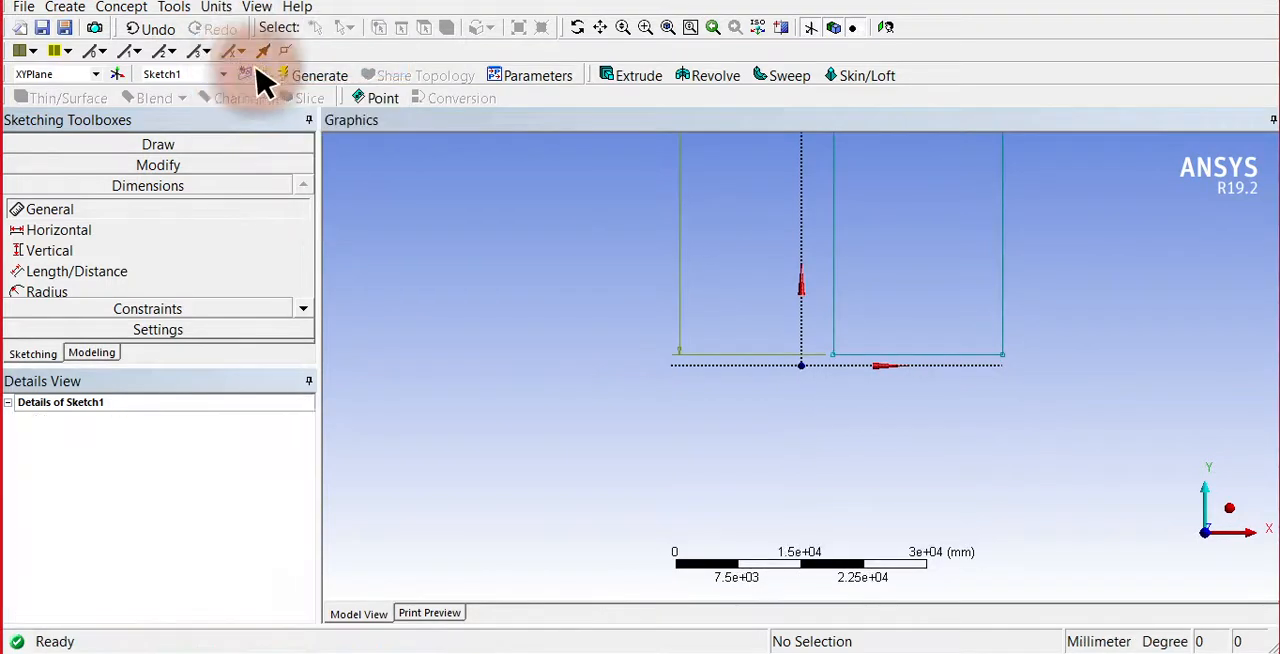
click(143, 487)
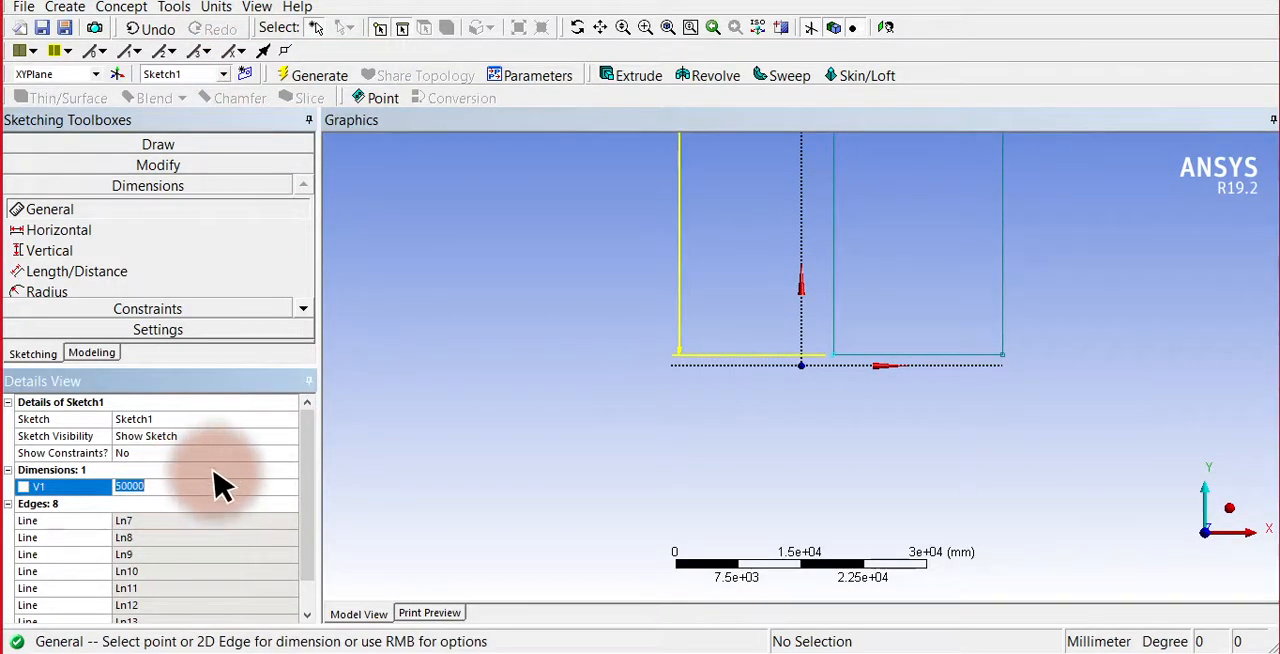
text(50)
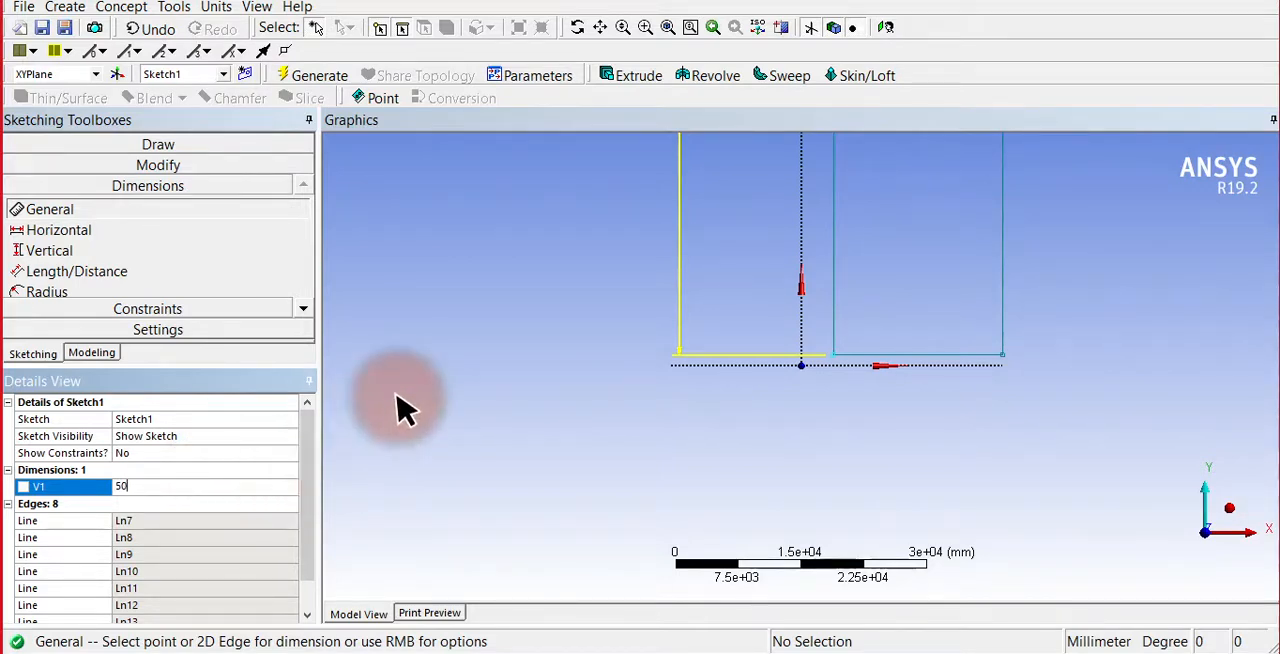
key(Return)
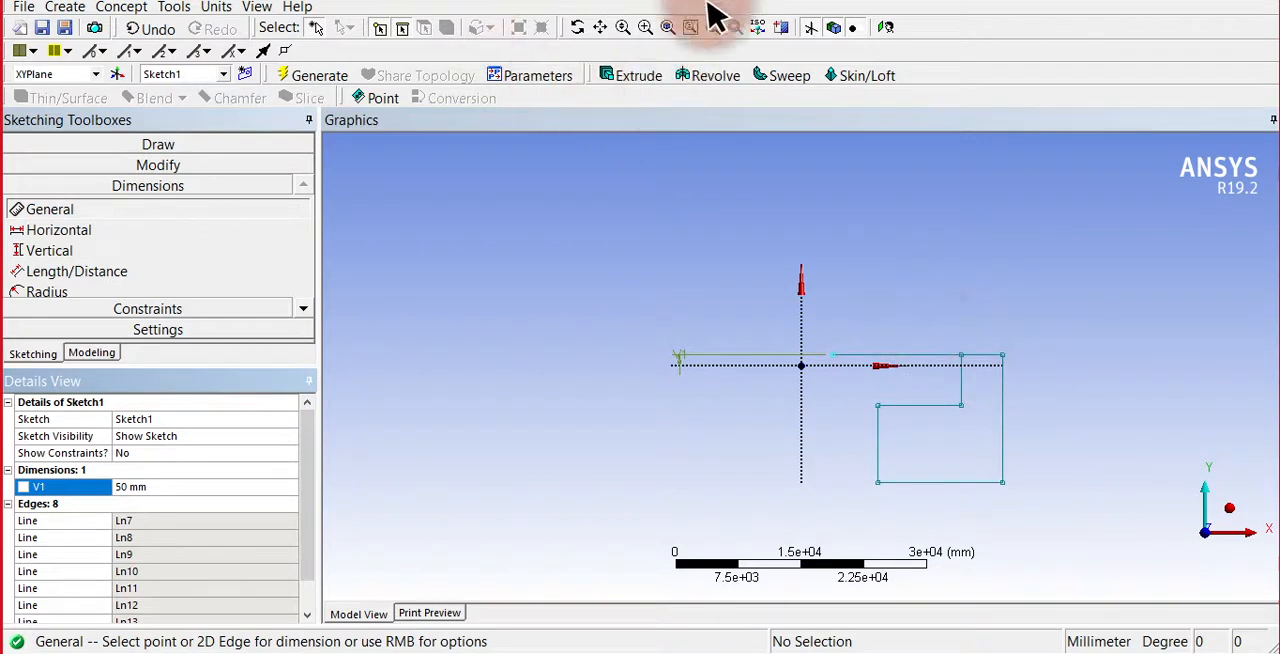
click(667, 27)
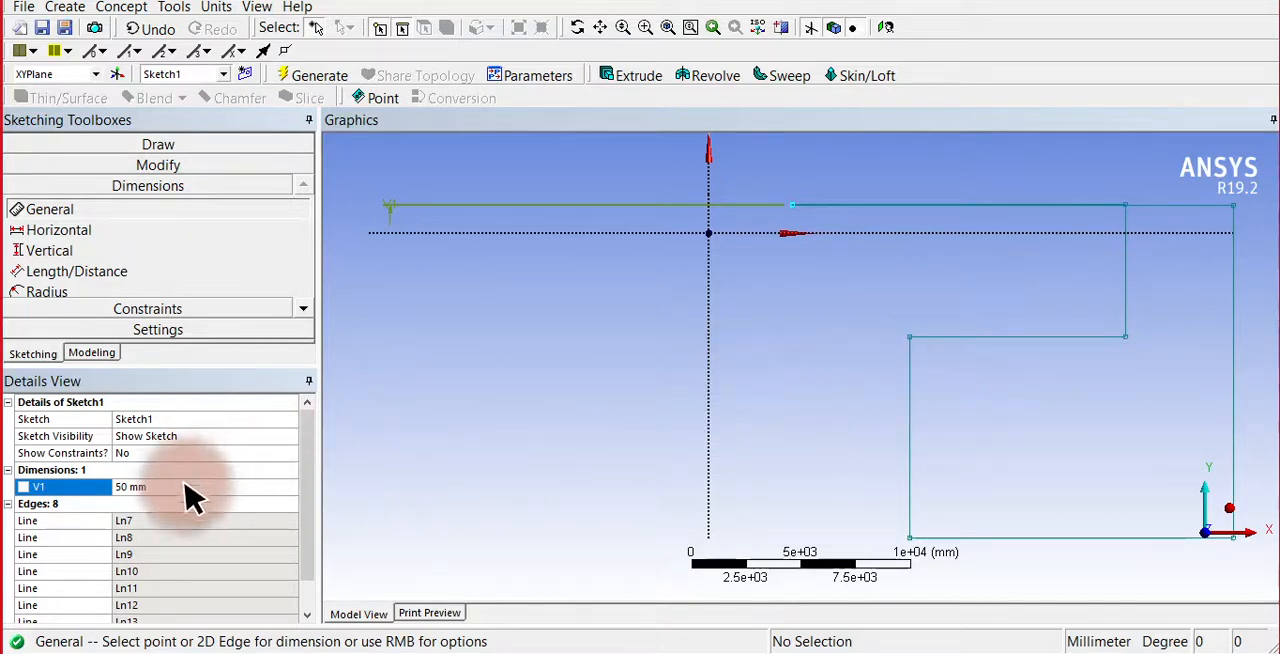
Change the long inner vertical edge's dimension to 500 mm.
click(157, 487)
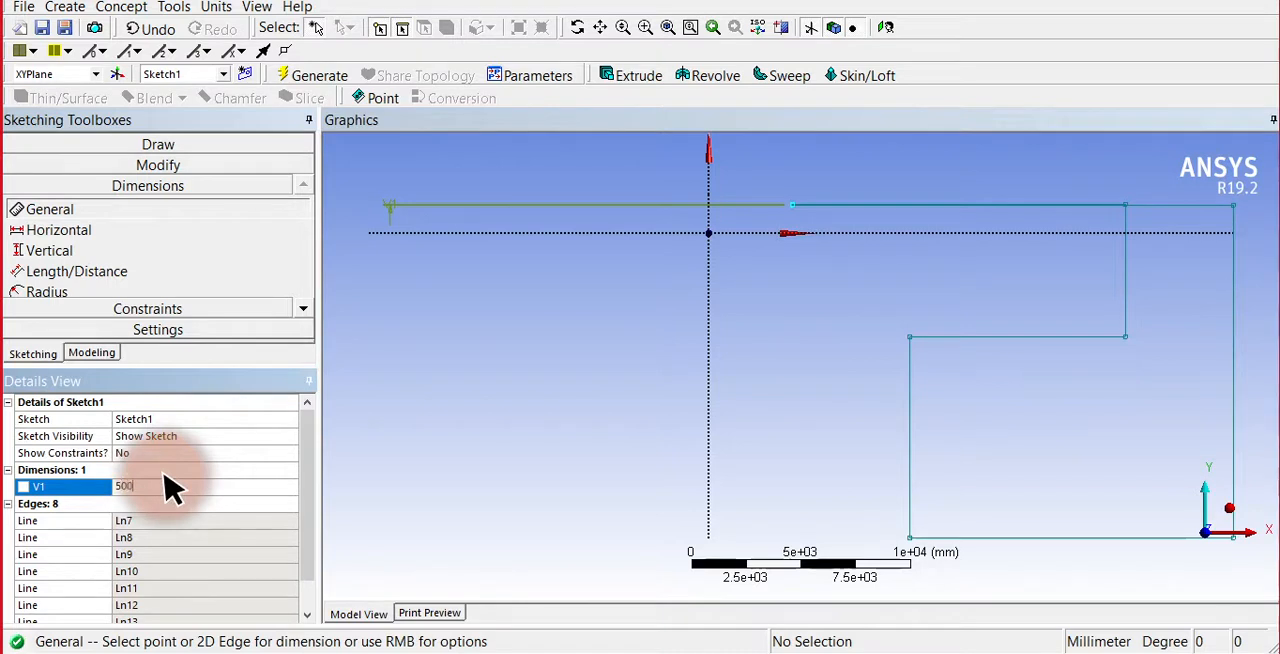
text(500)
key(Return)
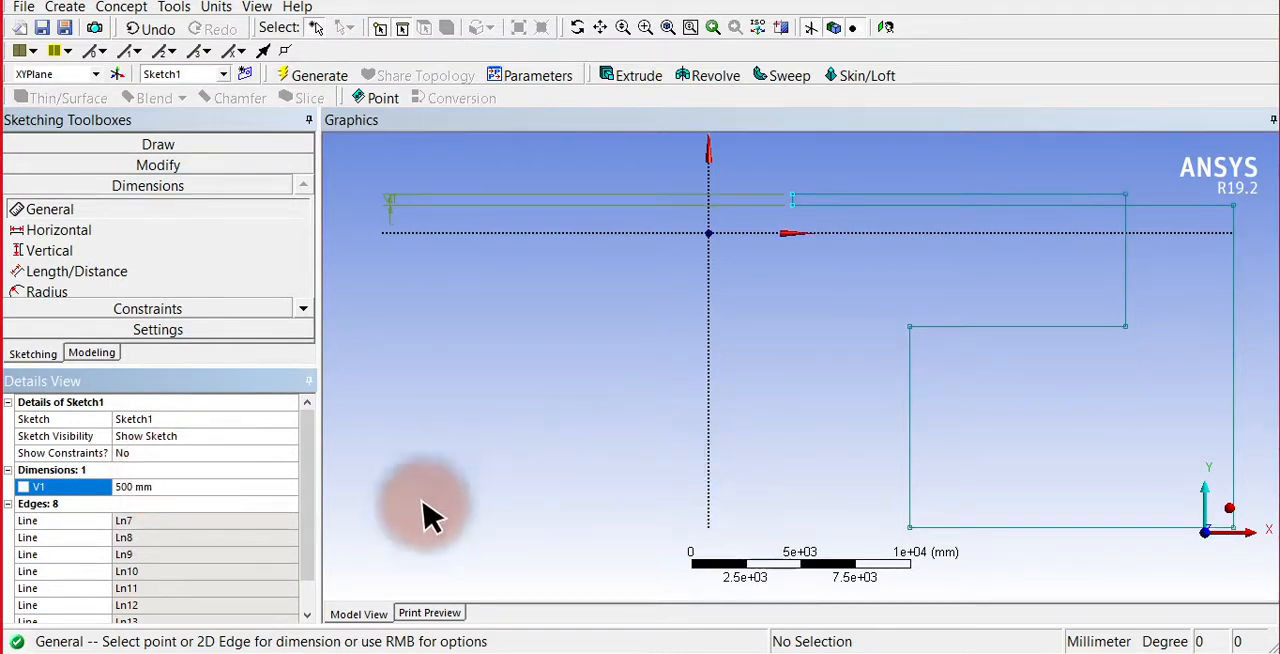
Set the long inner vertical edge's dimension to 50000 mm and switch the length units back to metres.
click(245, 486)
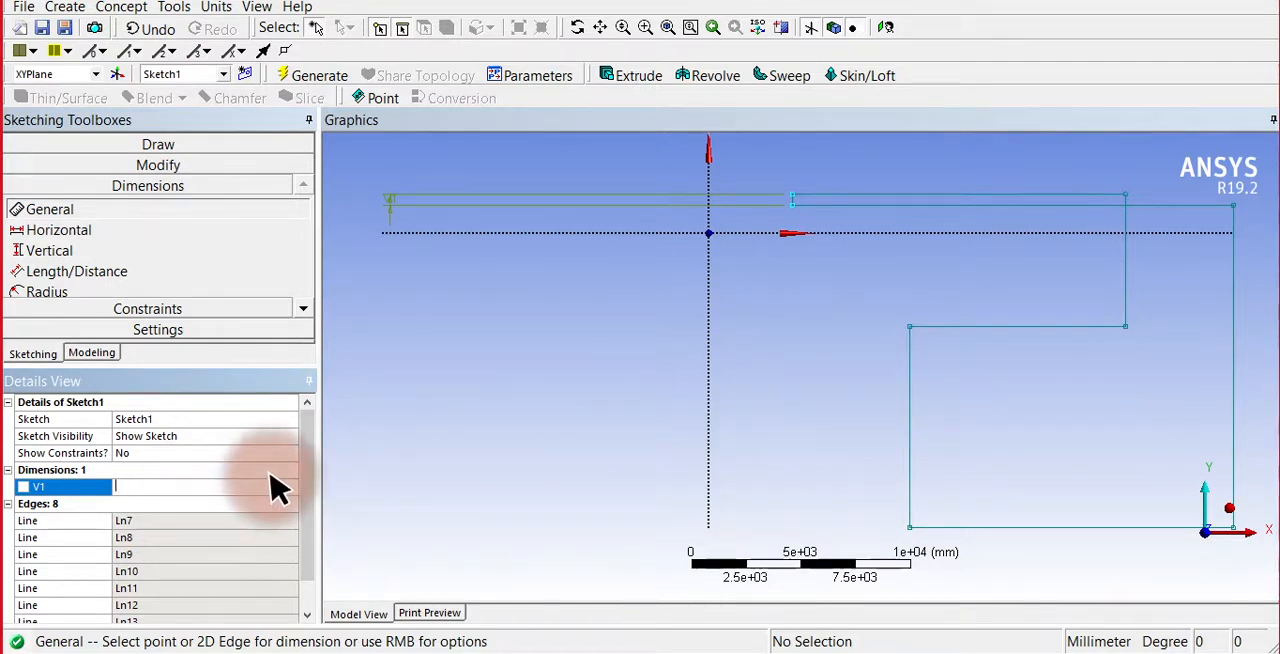
text(5)
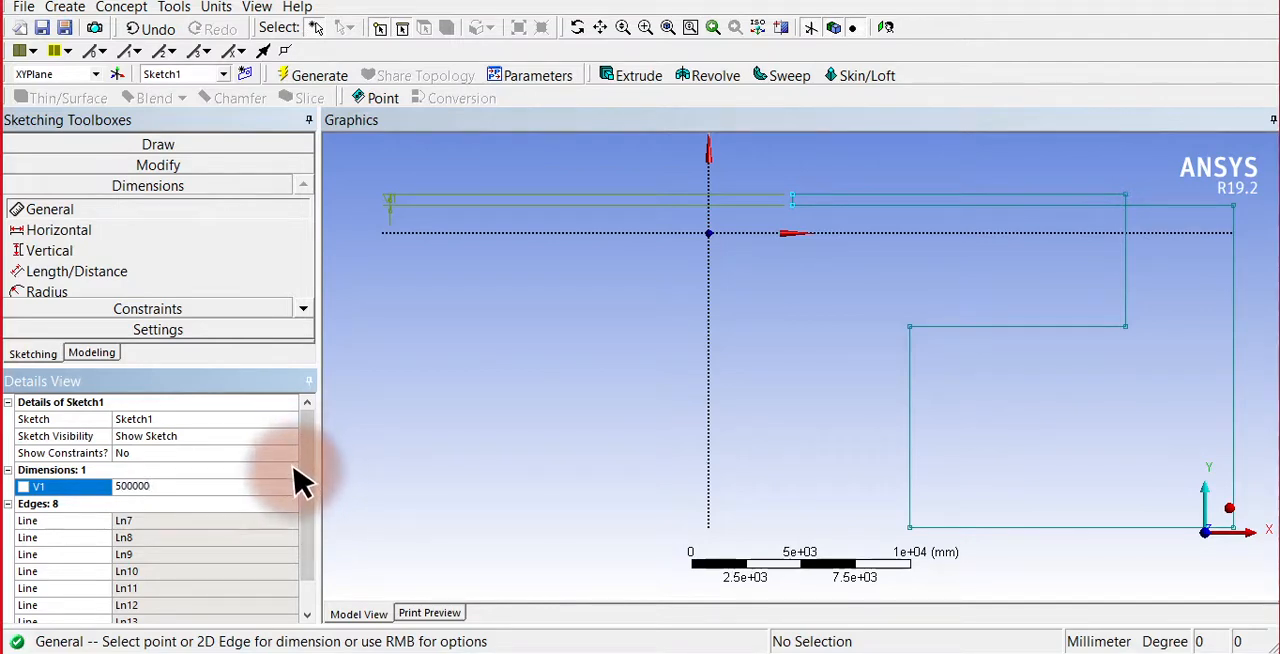
text(0000)
key(Return)
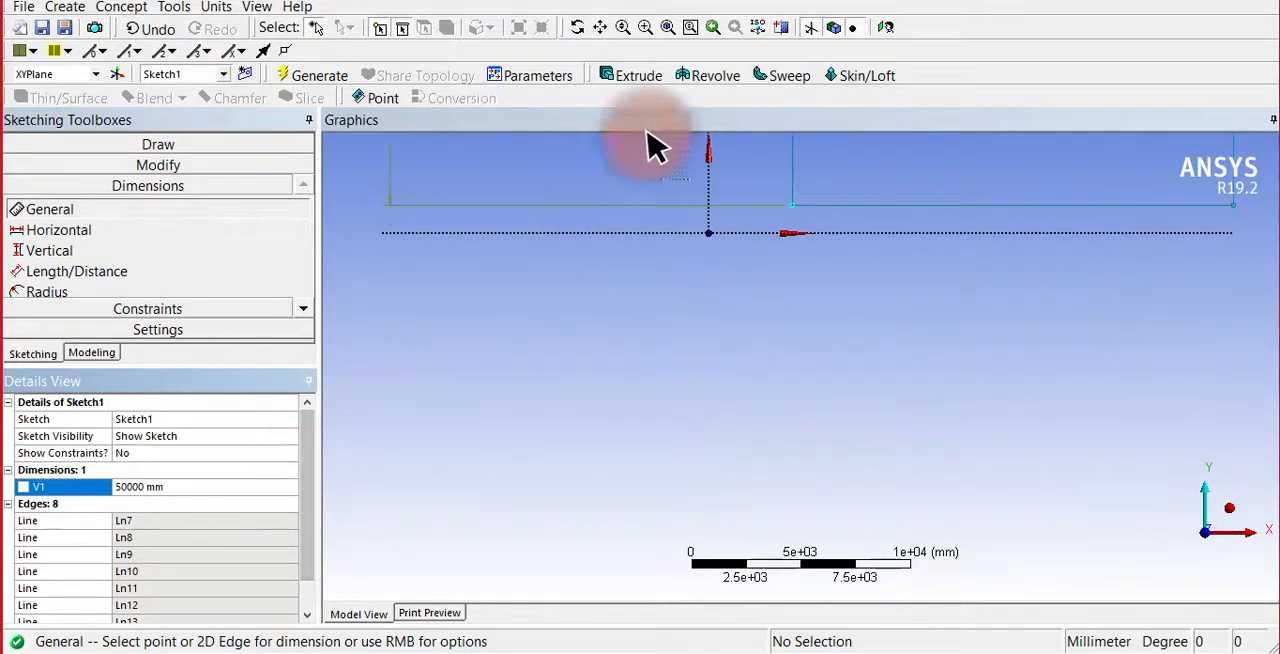
click(668, 28)
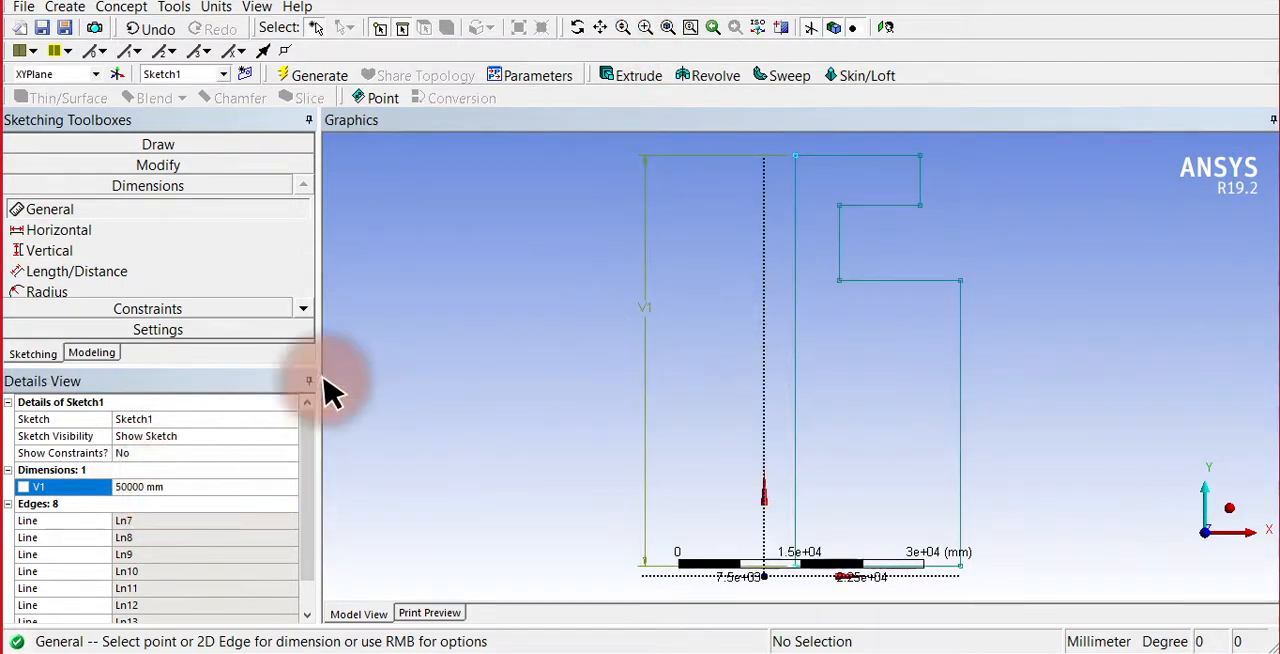
click(218, 12)
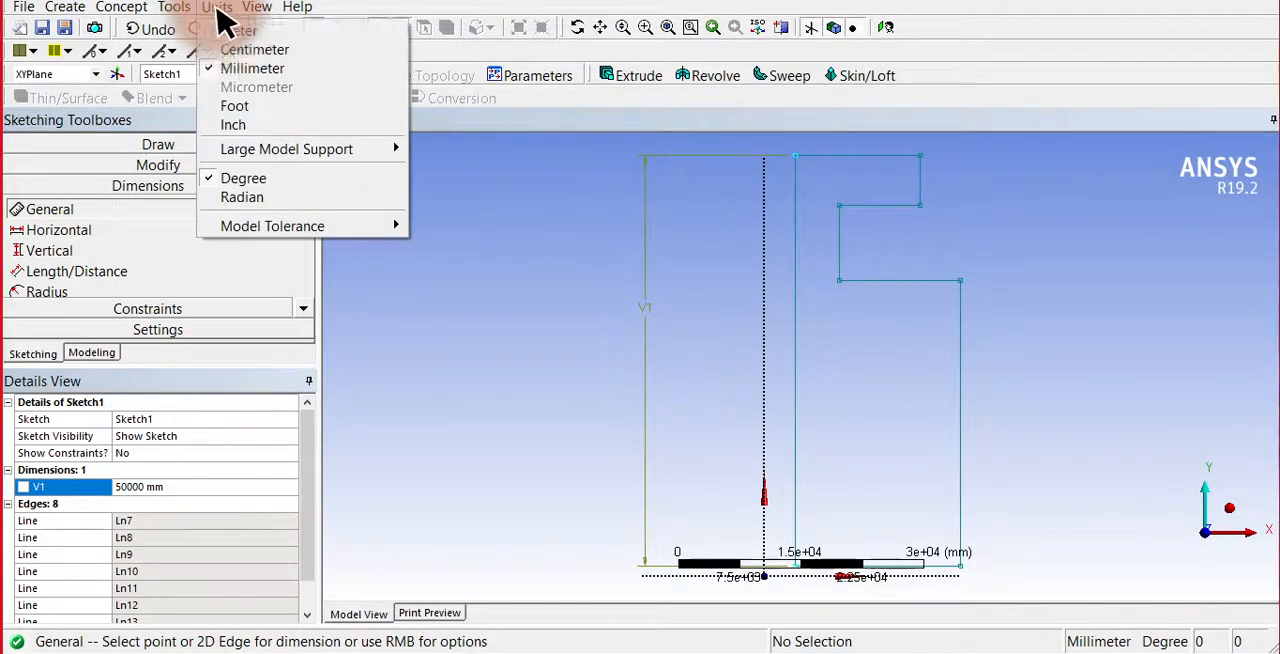
click(238, 31)
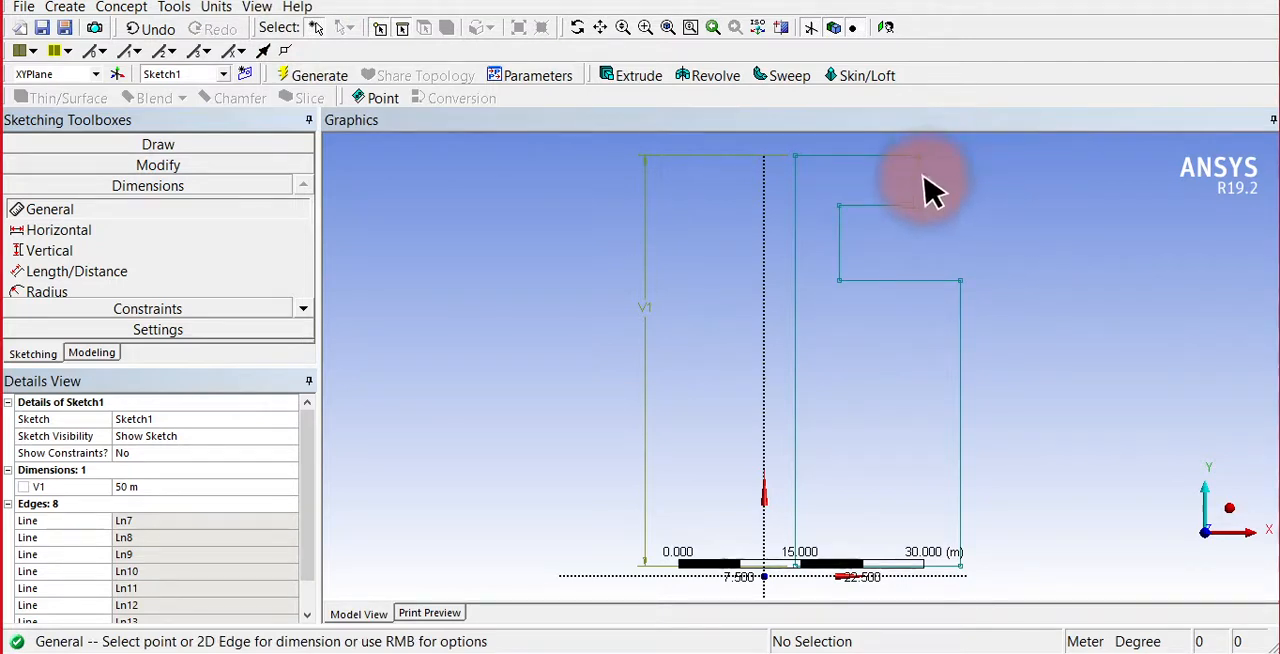
Dimension the upper flange's outer vertical edge and set it to 15 m.
click(921, 182)
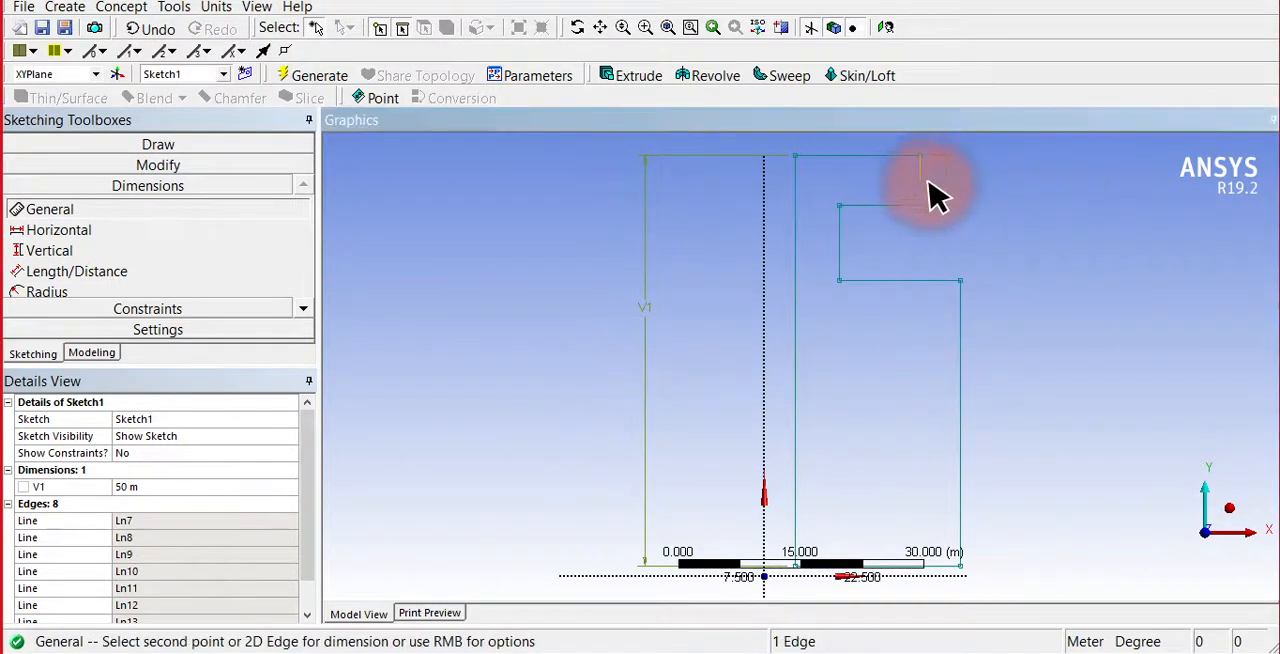
click(1030, 212)
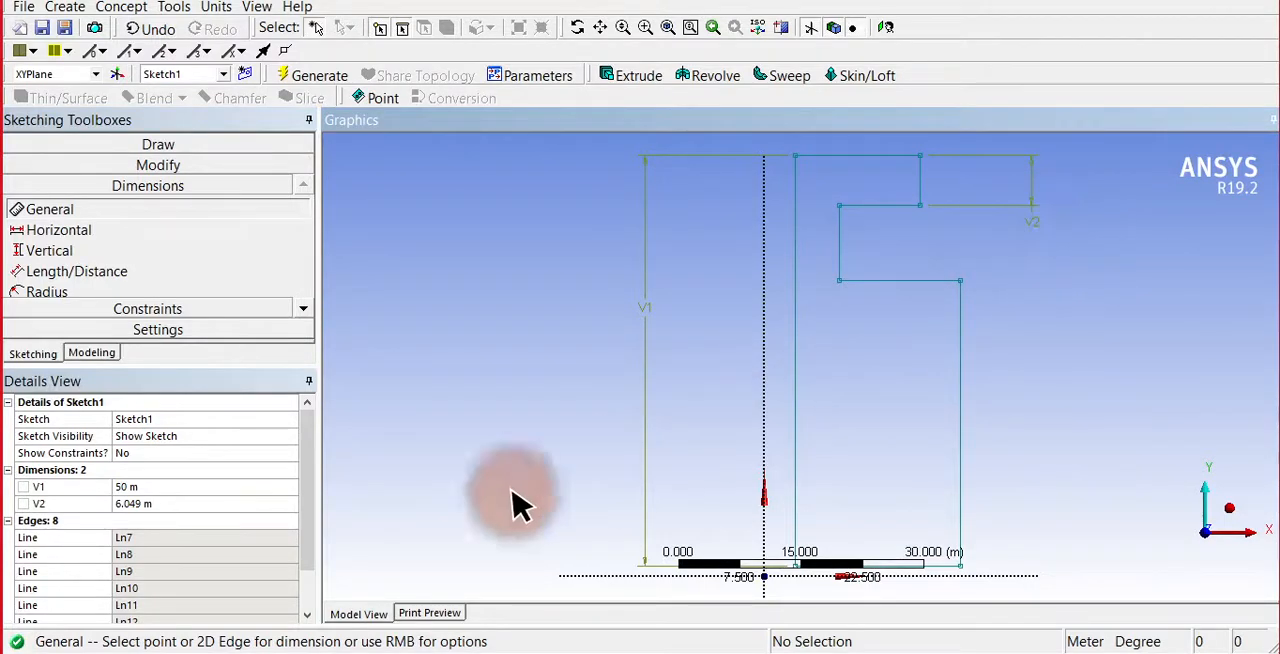
click(160, 503)
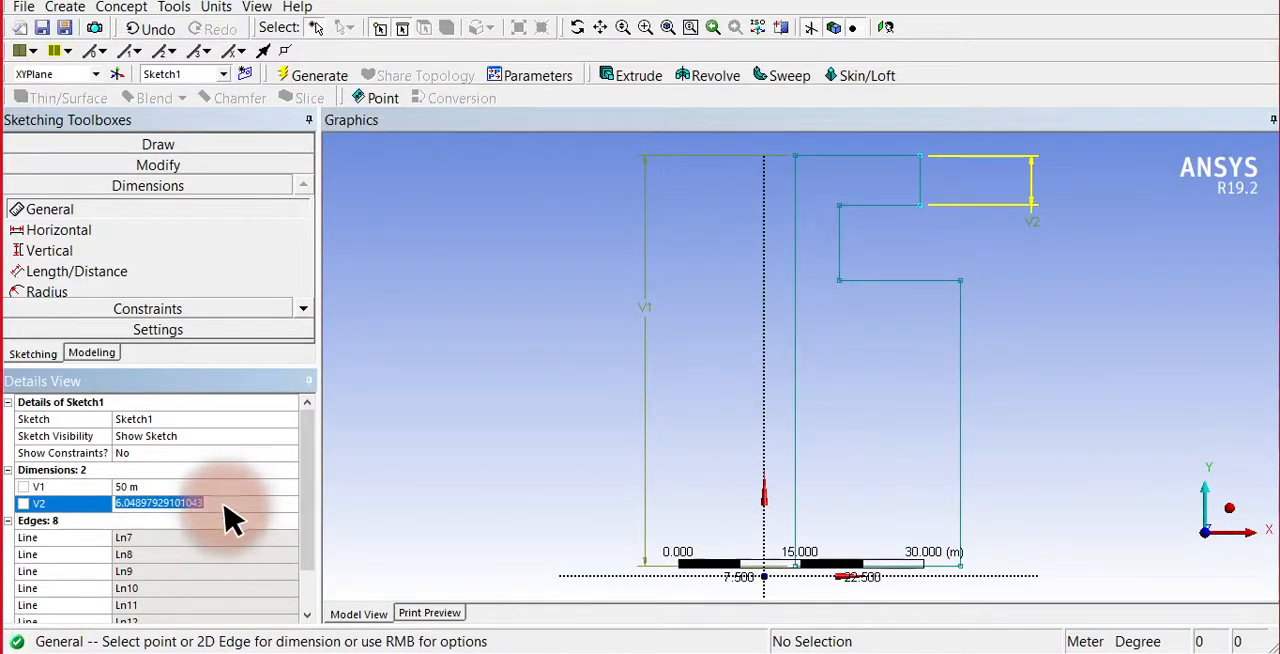
text(15)
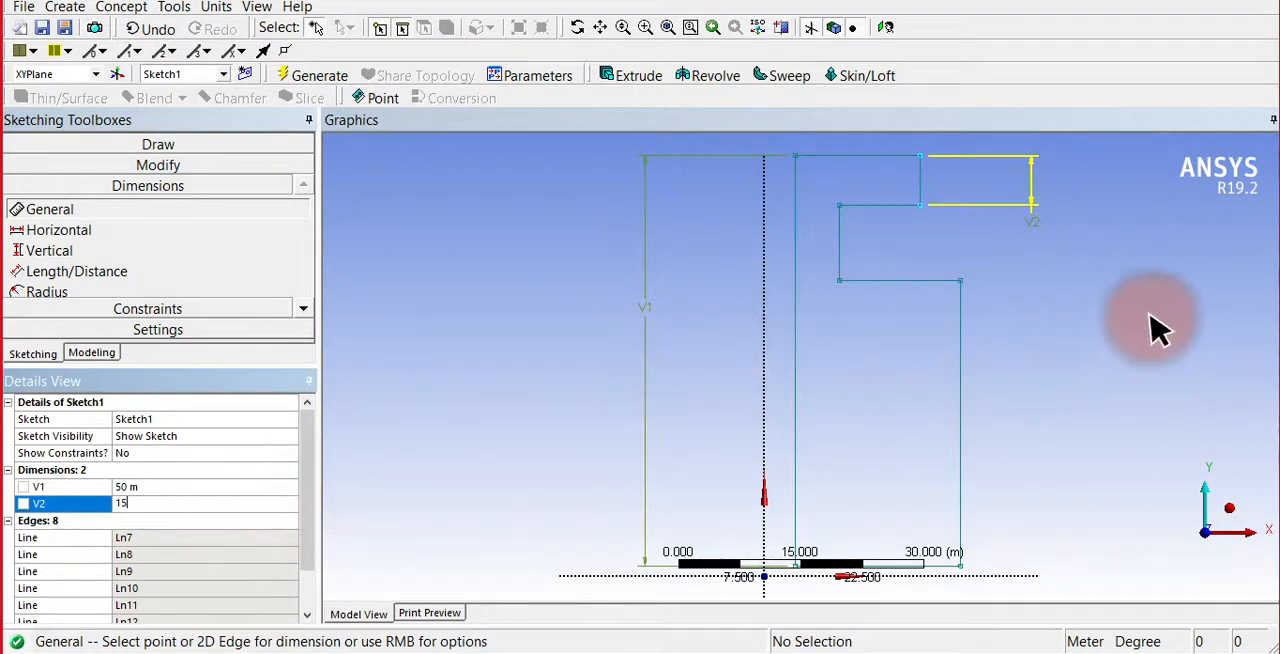
click(1122, 246)
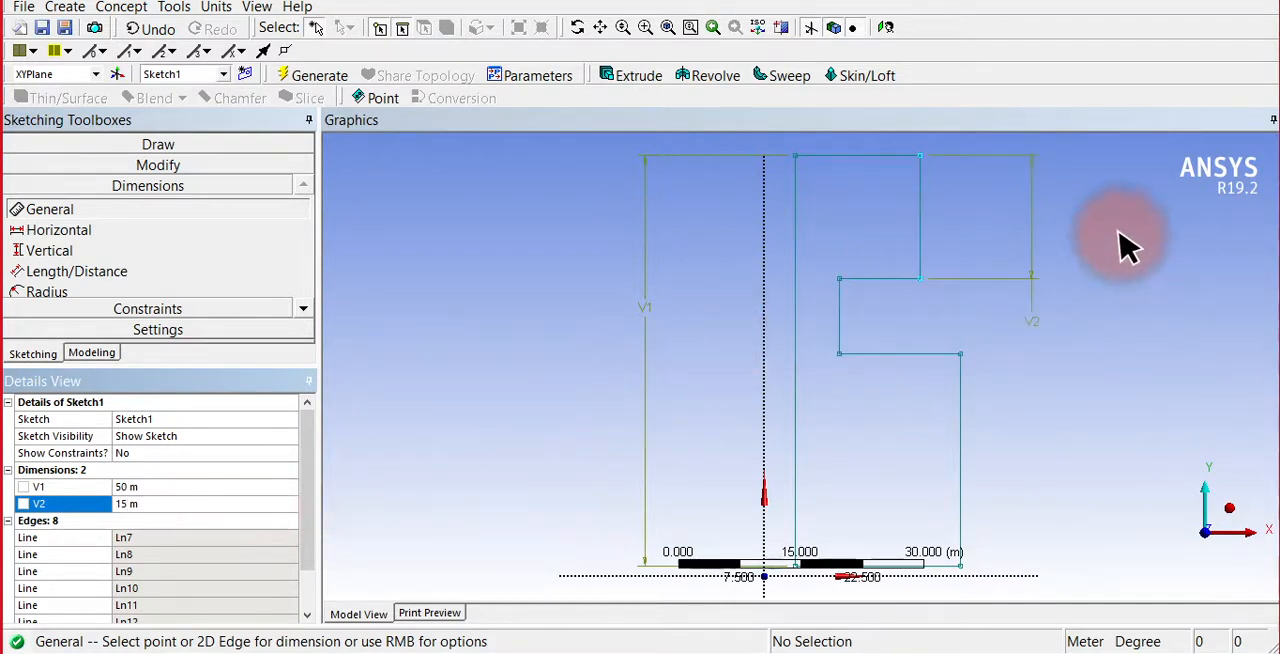
Dimension the upper flange's top horizontal edge and set it to 30 m.
click(864, 156)
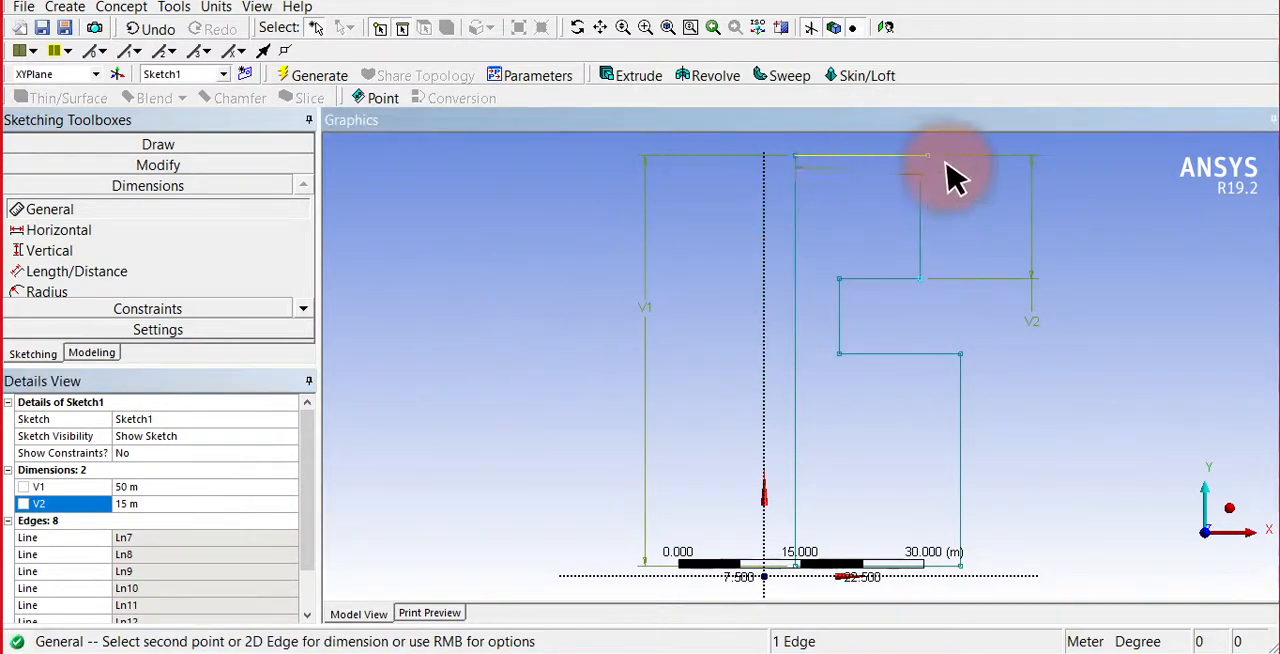
click(893, 153)
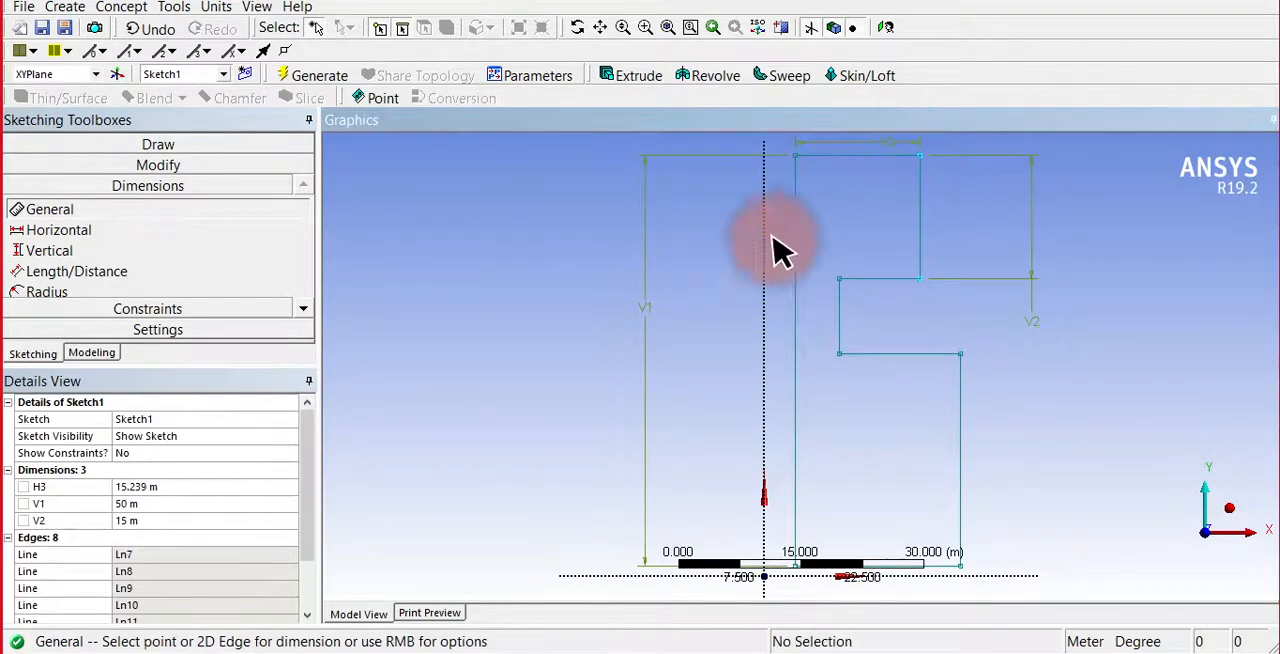
click(178, 488)
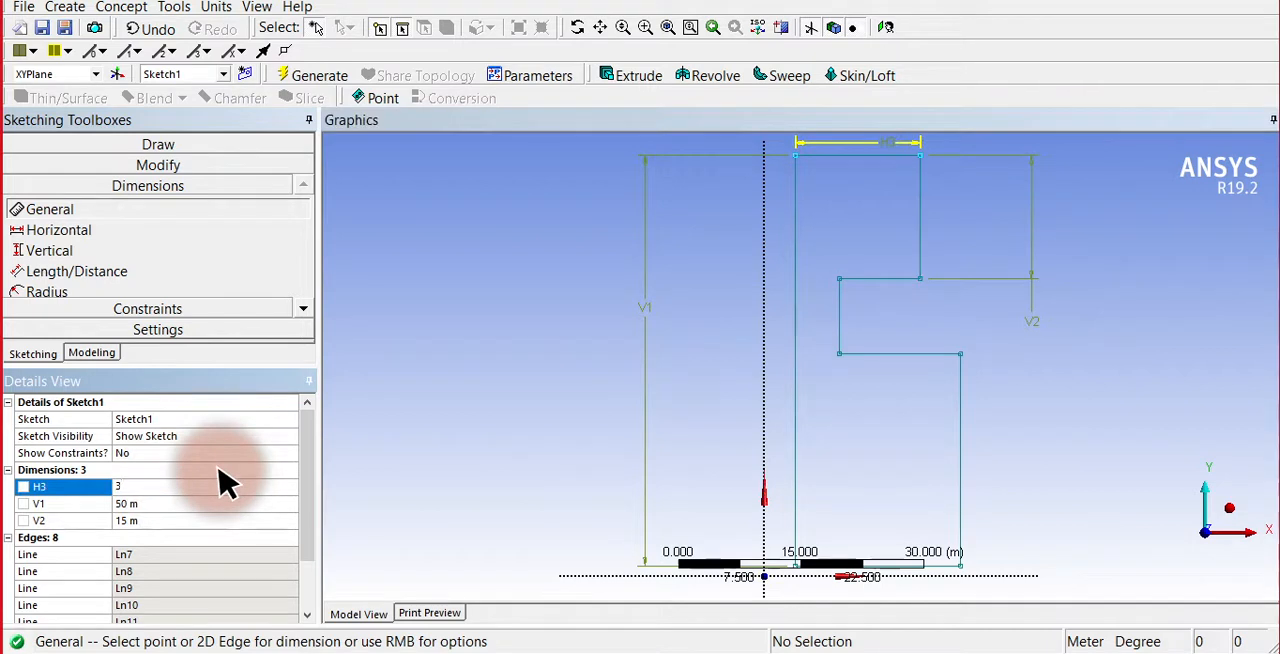
text(0)
key(Return)
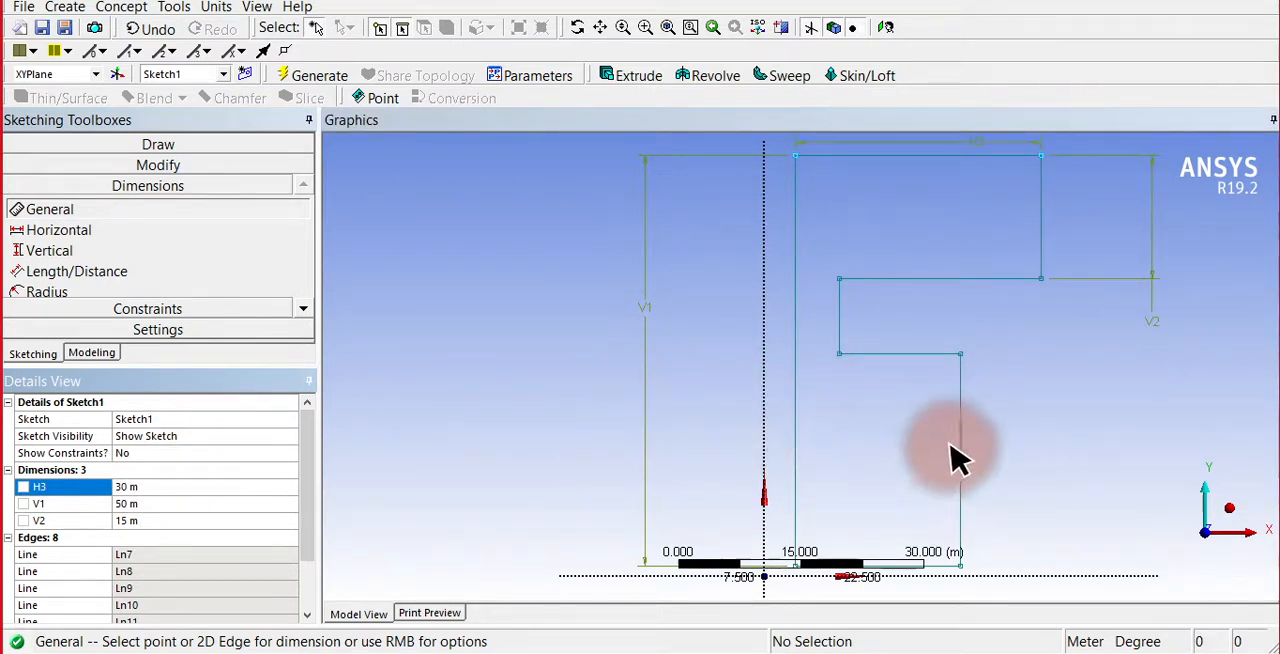
Dimension the vertical edge of the groove between the two flanges and set it to 20 m.
click(838, 320)
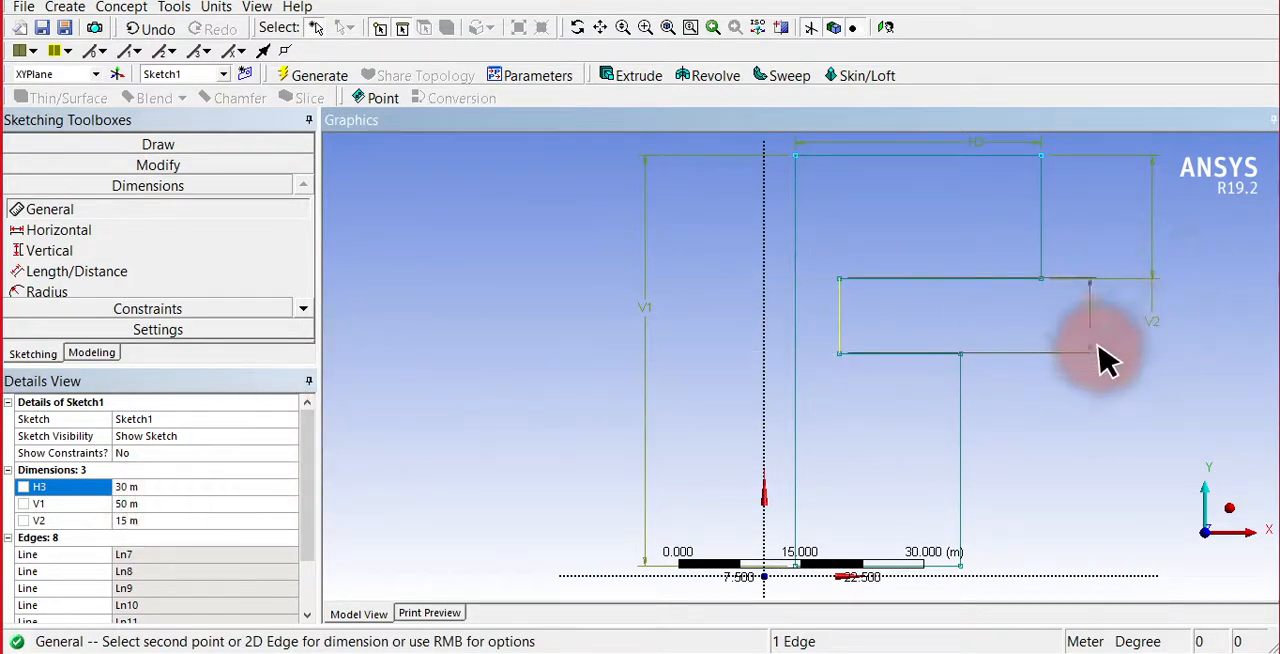
click(1196, 316)
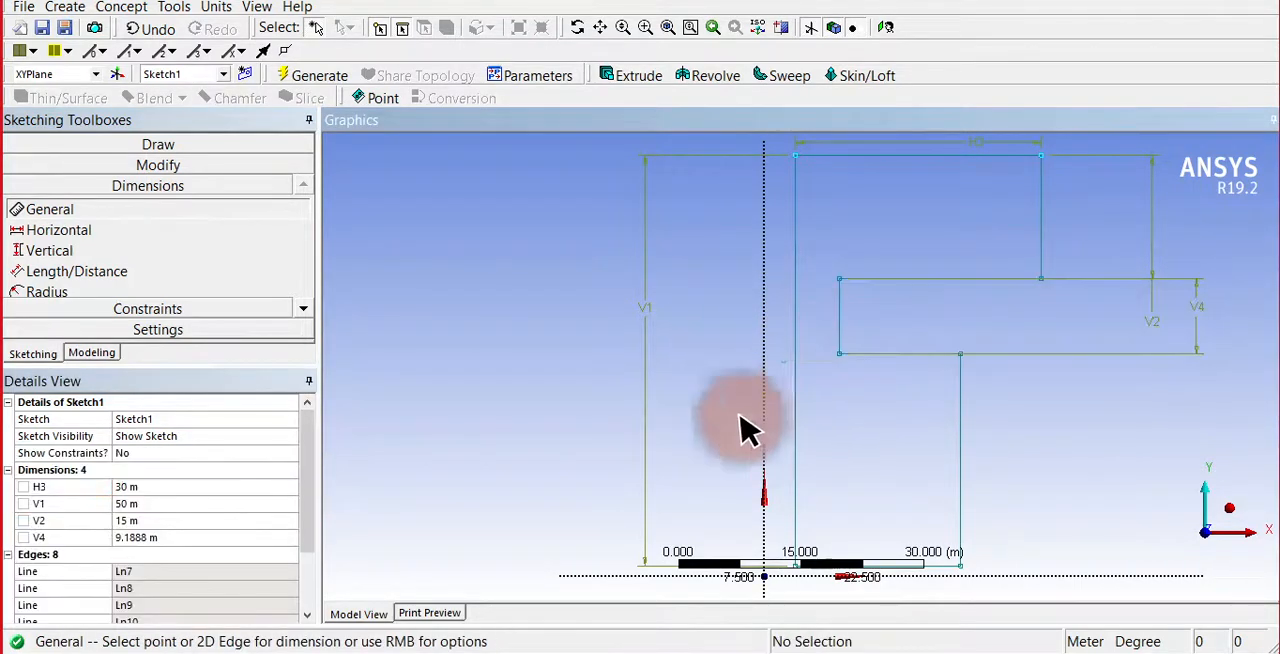
click(208, 537)
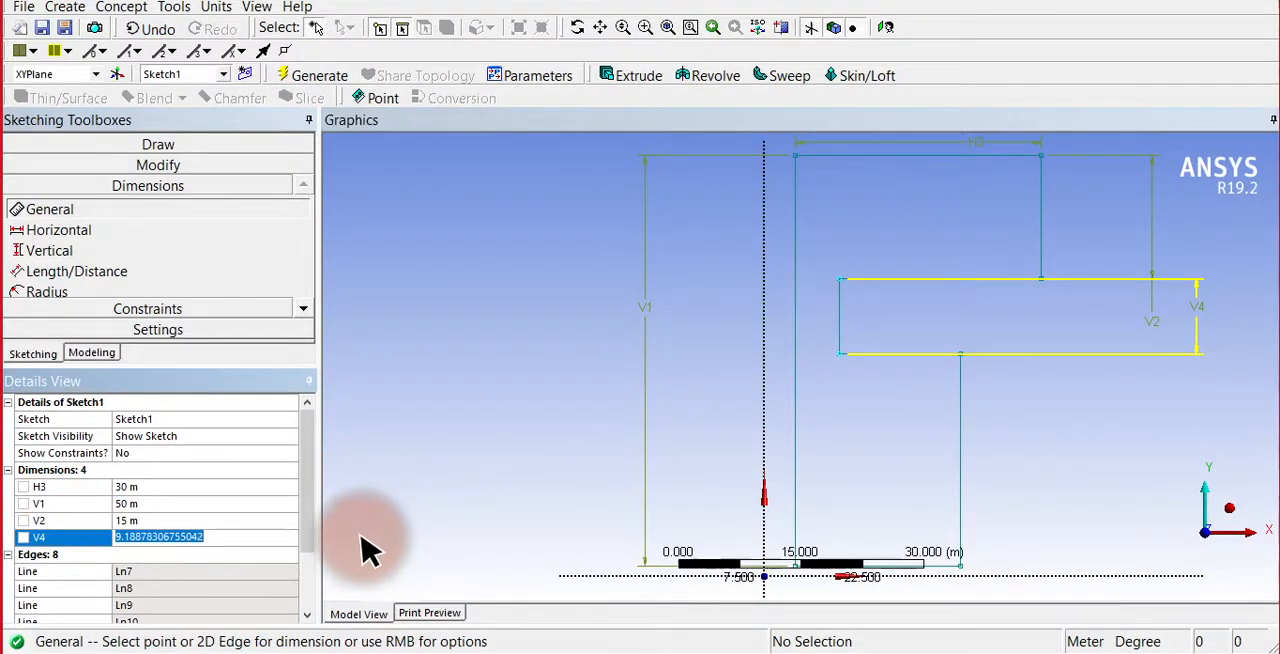
text(20)
key(Return)
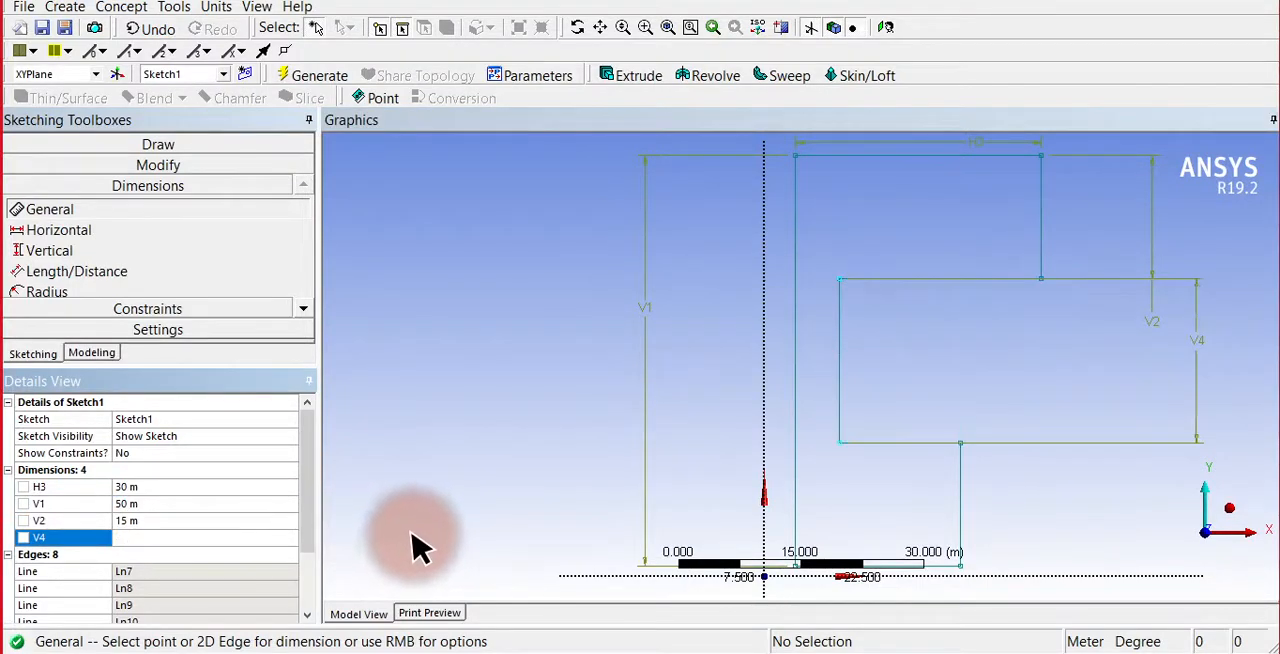
Dimension the lower flange's bottom horizontal edge, set it to 35 m, and generate the geometry.
click(945, 567)
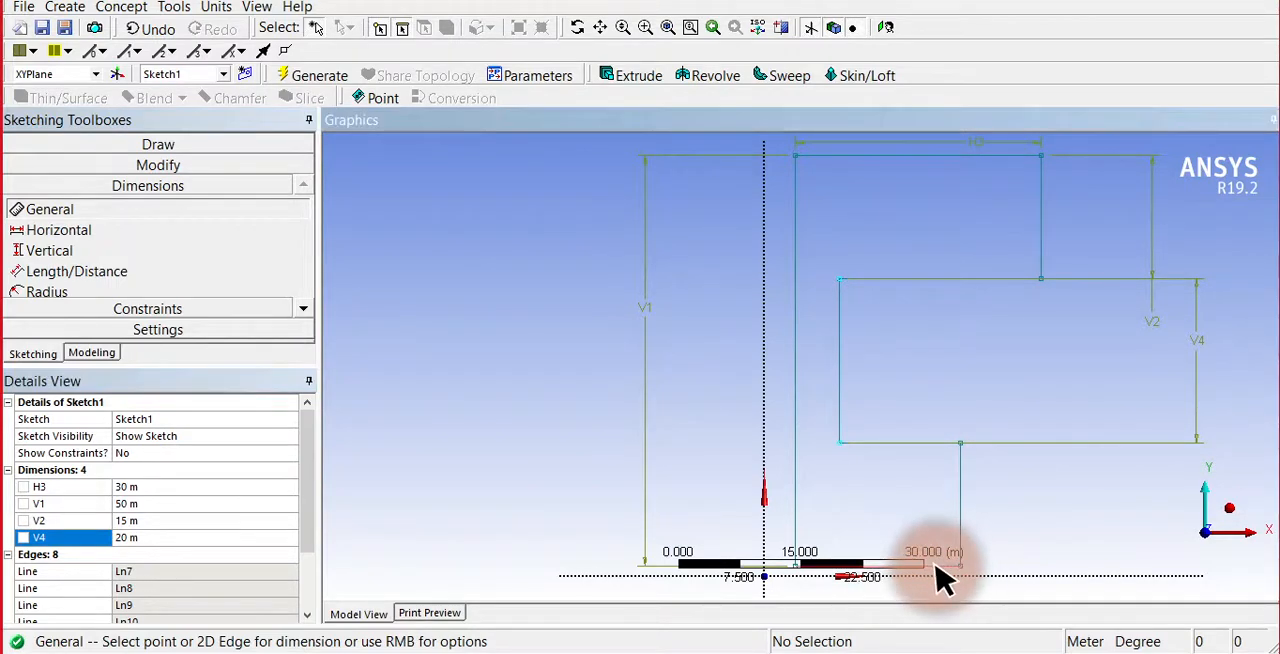
click(1037, 598)
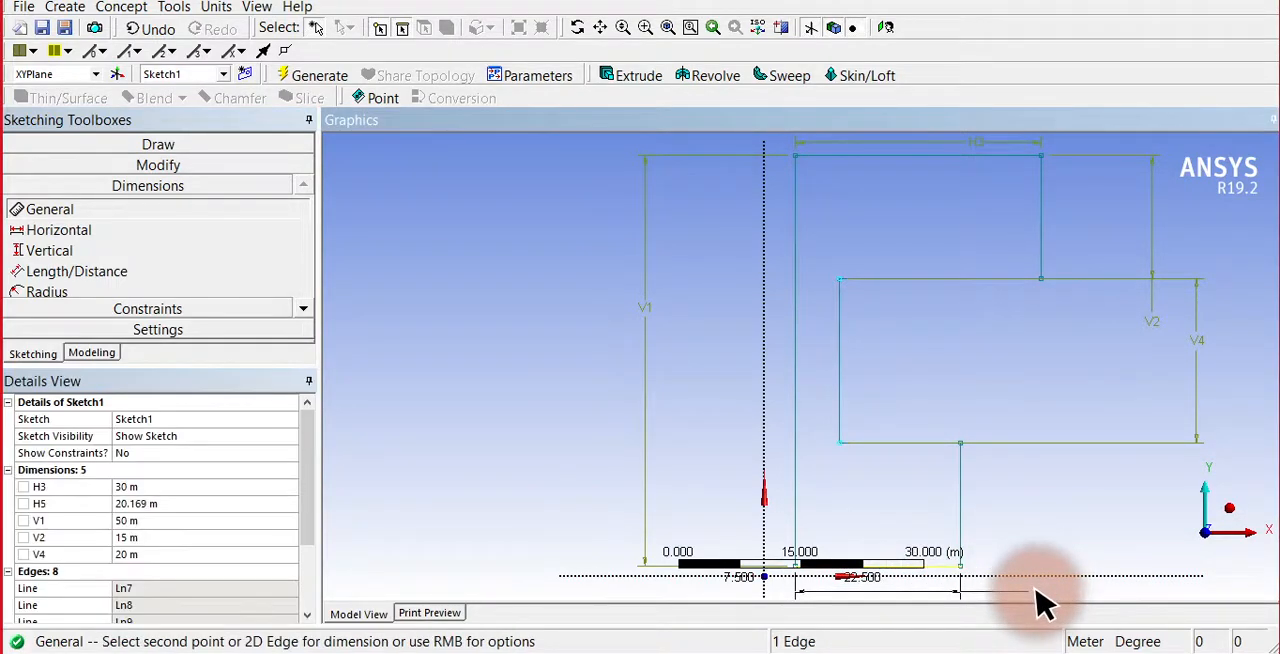
click(172, 503)
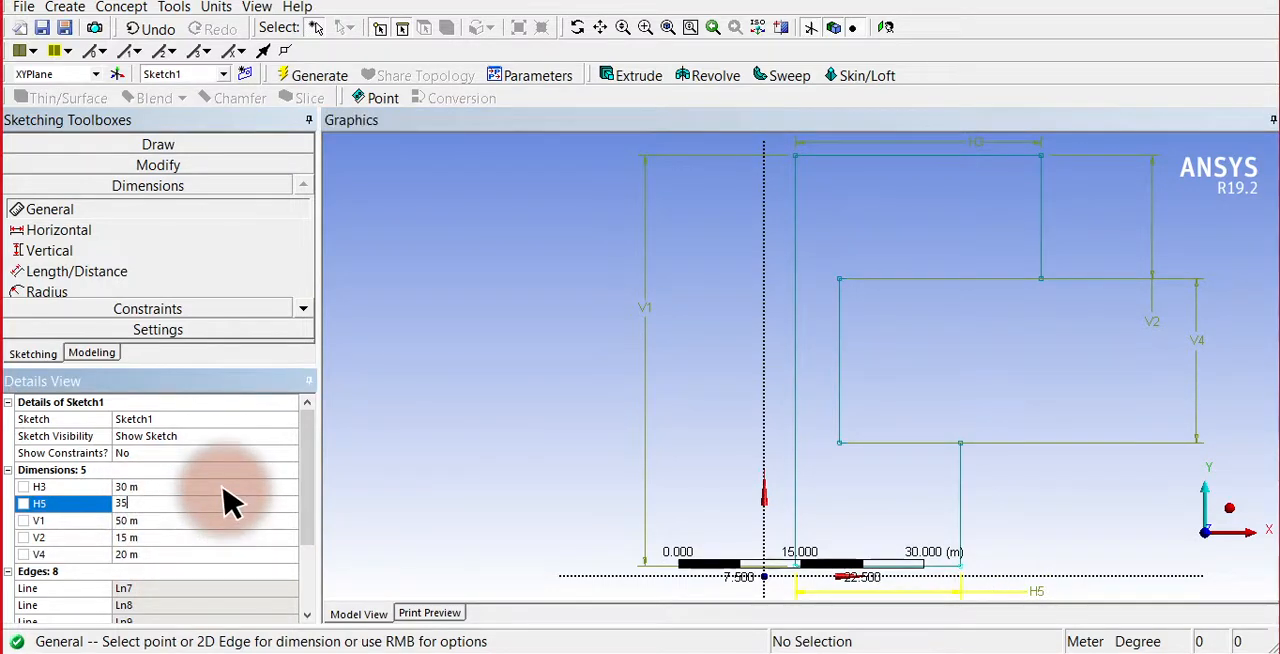
text(35)
key(Return)
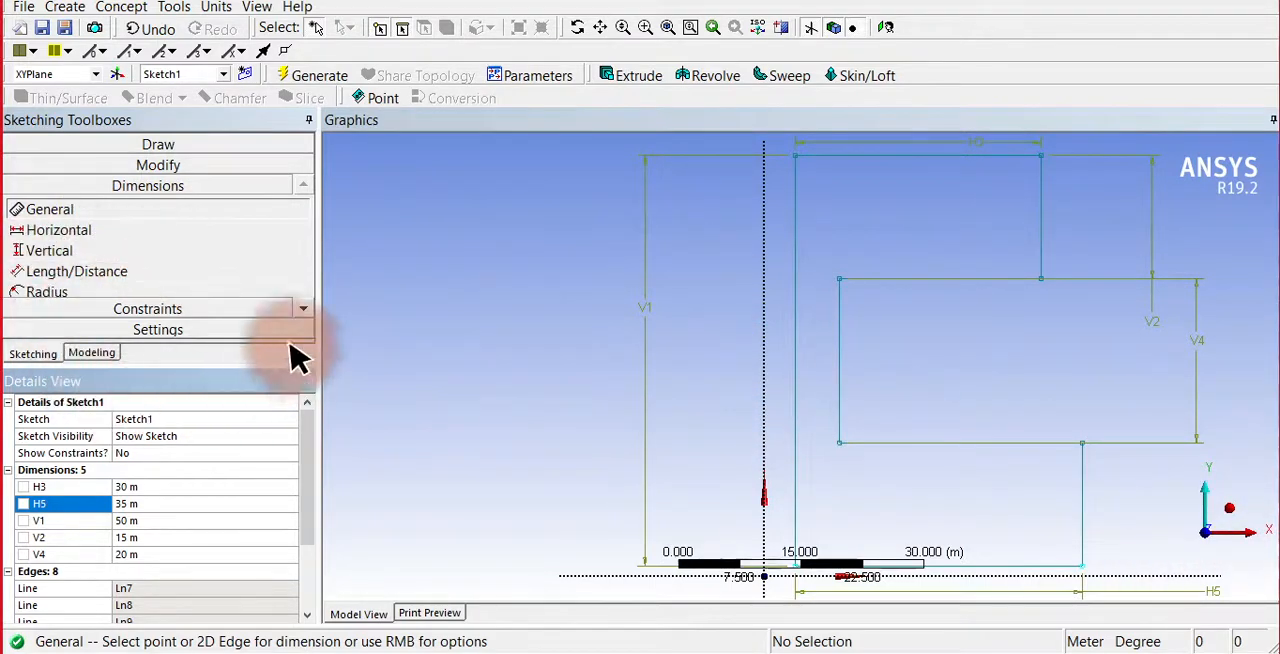
click(314, 76)
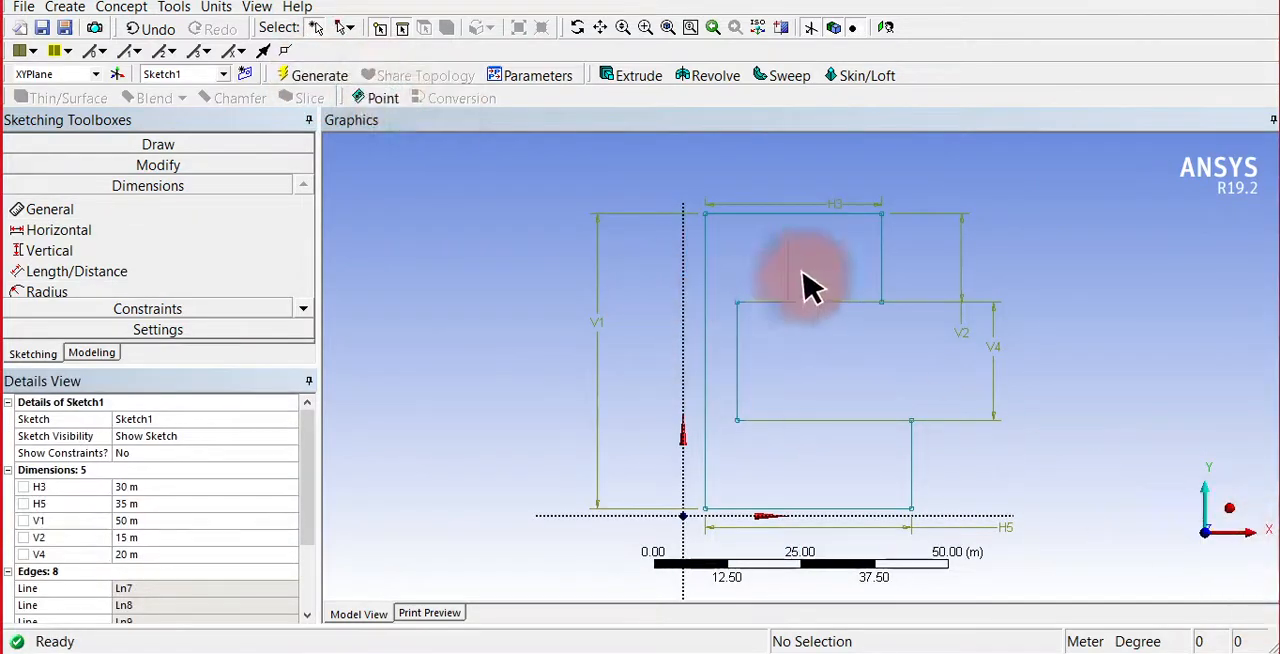
Start a Revolve of the spool's half-section sketch, using the vertical Y axis as the revolution axis.
click(1237, 518)
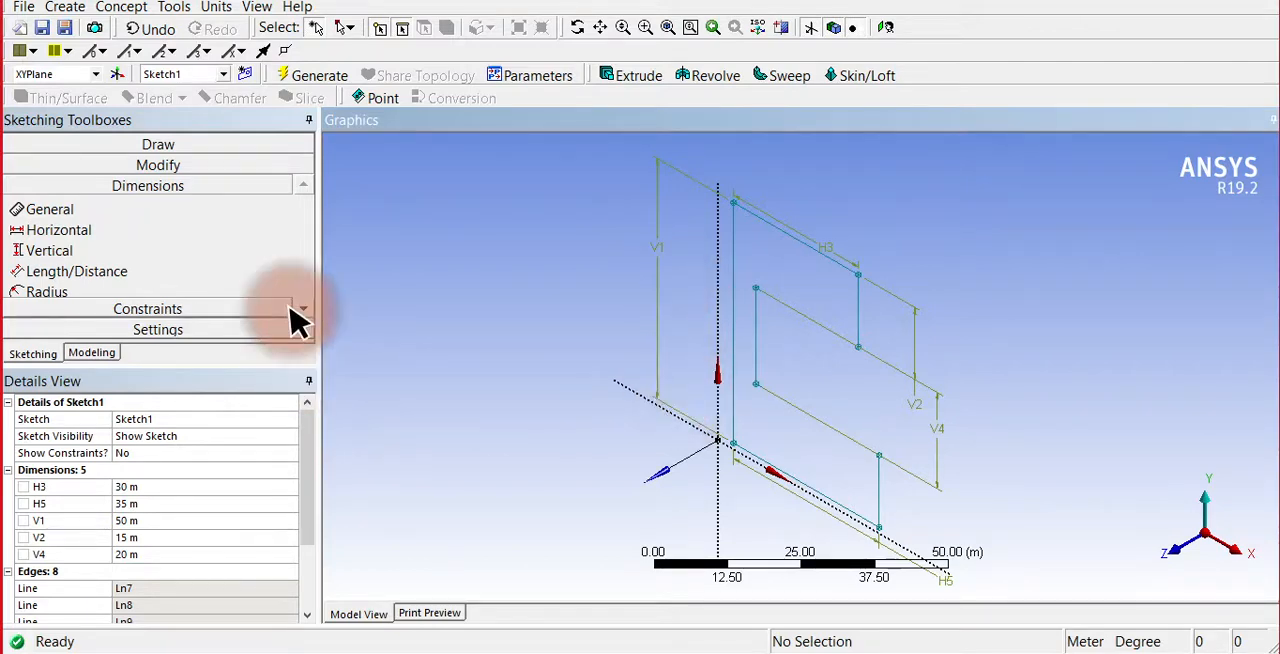
click(700, 80)
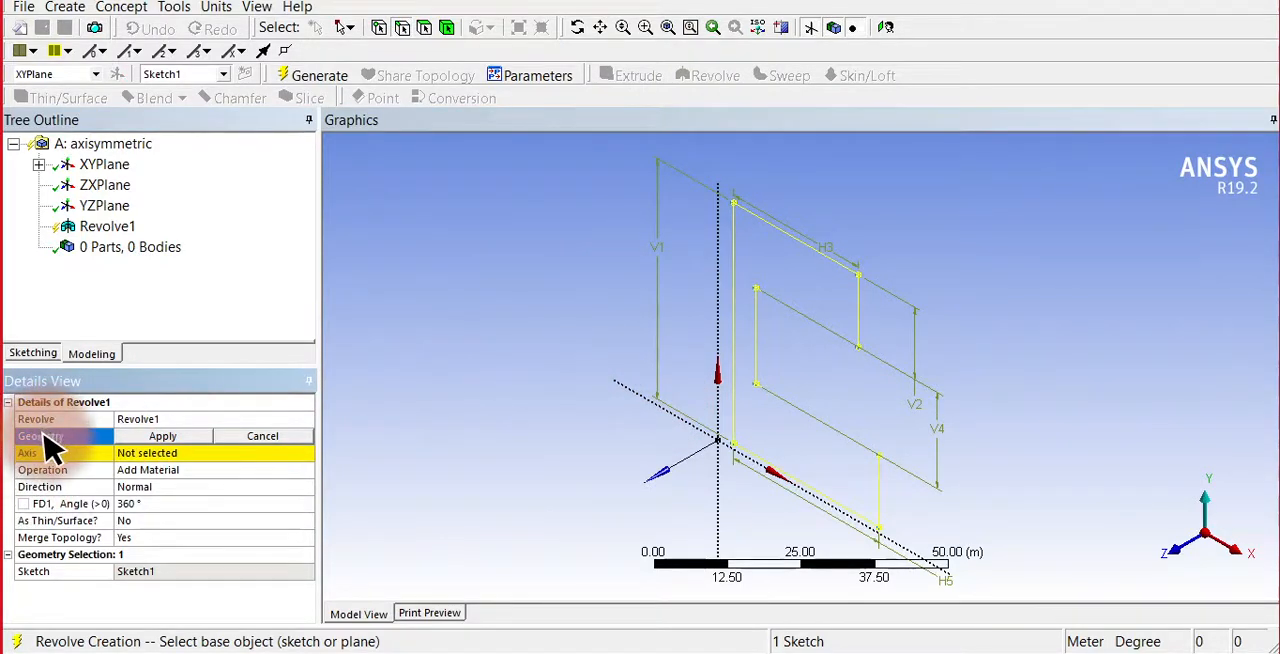
click(860, 312)
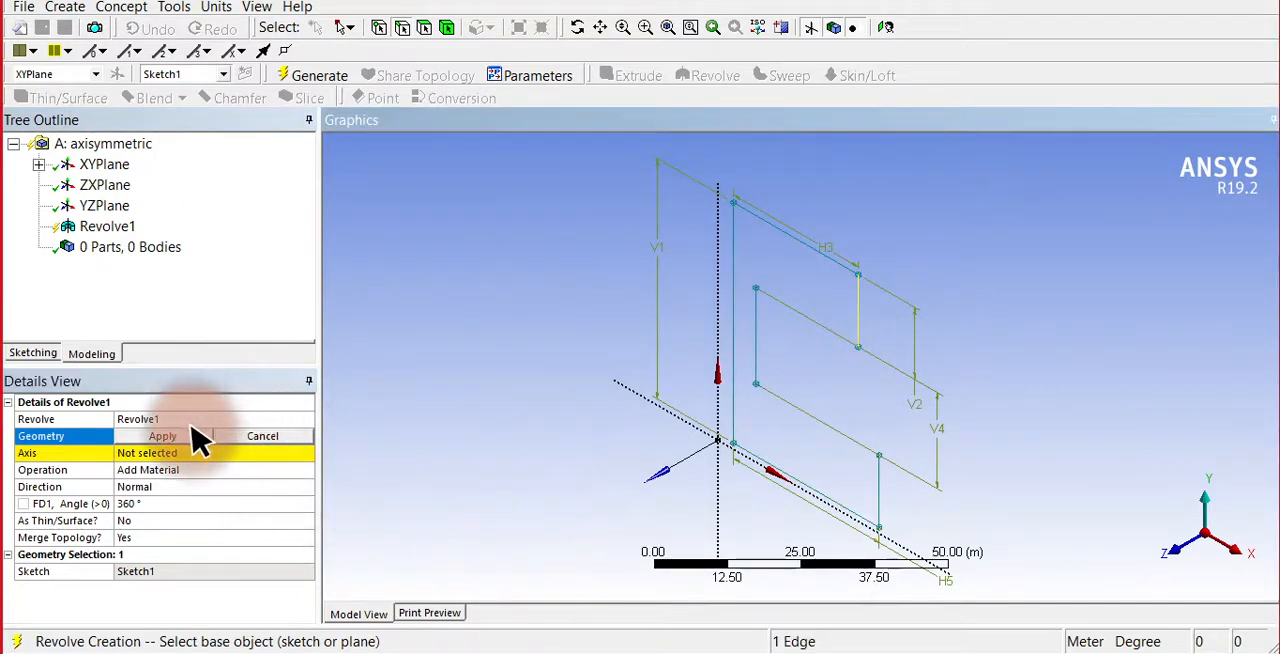
click(160, 456)
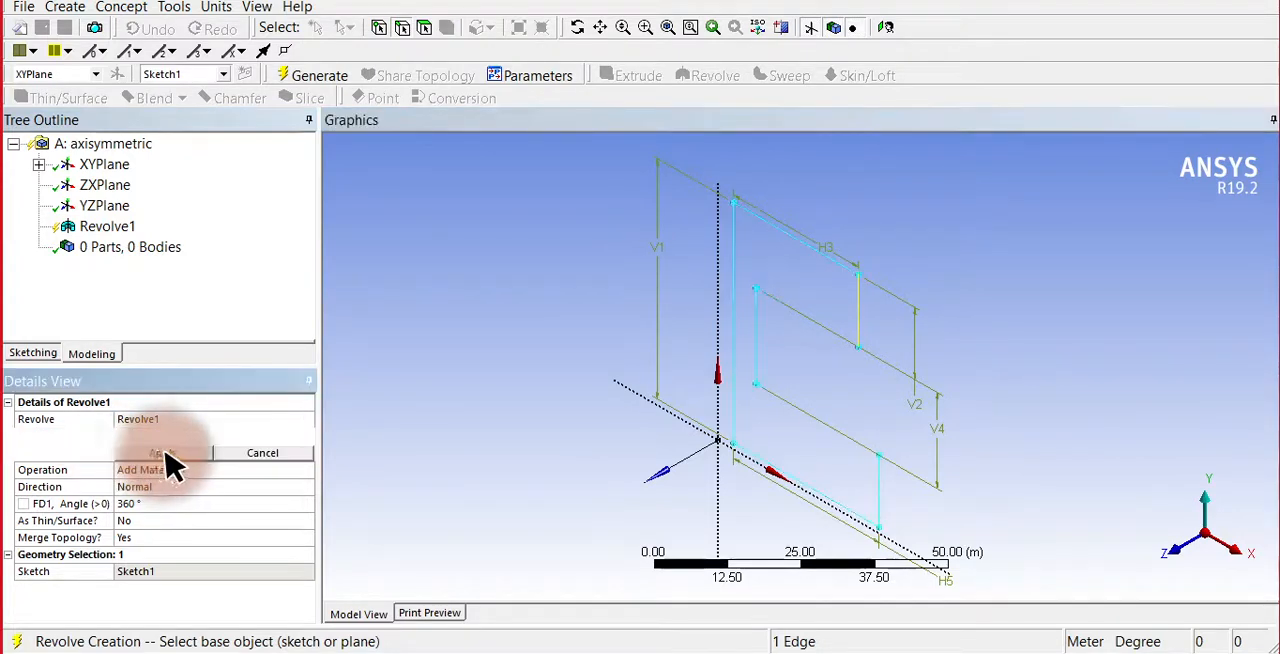
click(718, 328)
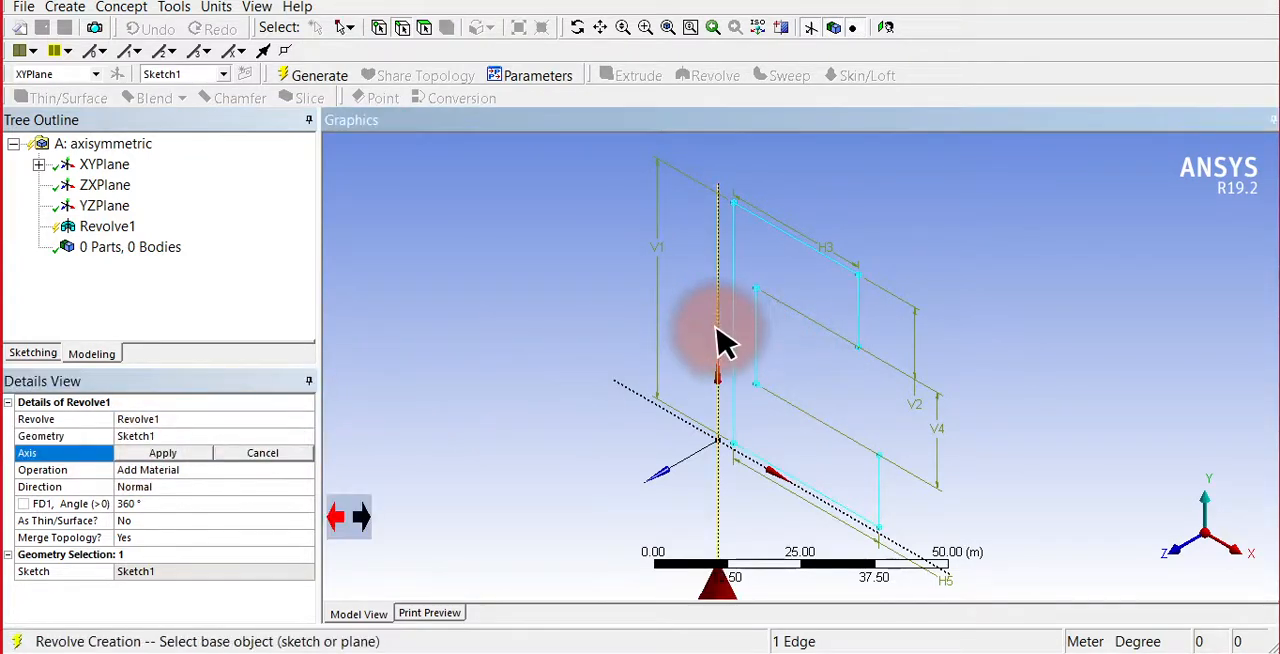
click(178, 453)
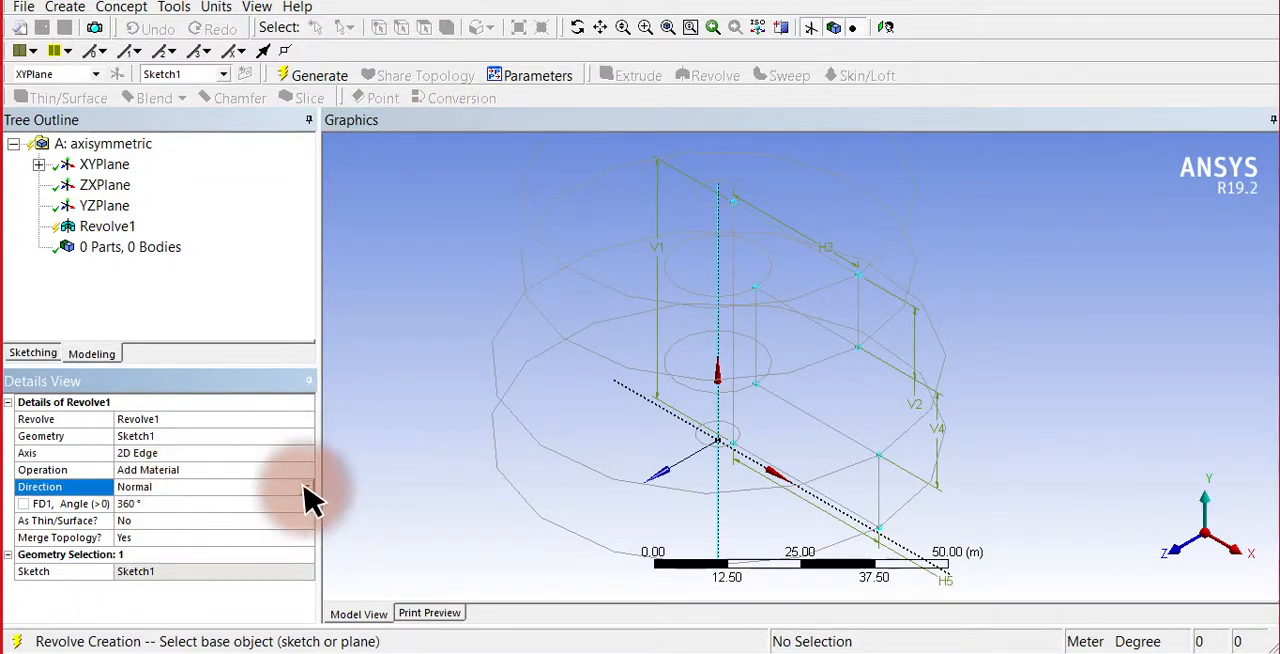
Reverse the revolve direction, set its angle to 90°, and generate the quarter spool body.
click(304, 489)
click(280, 520)
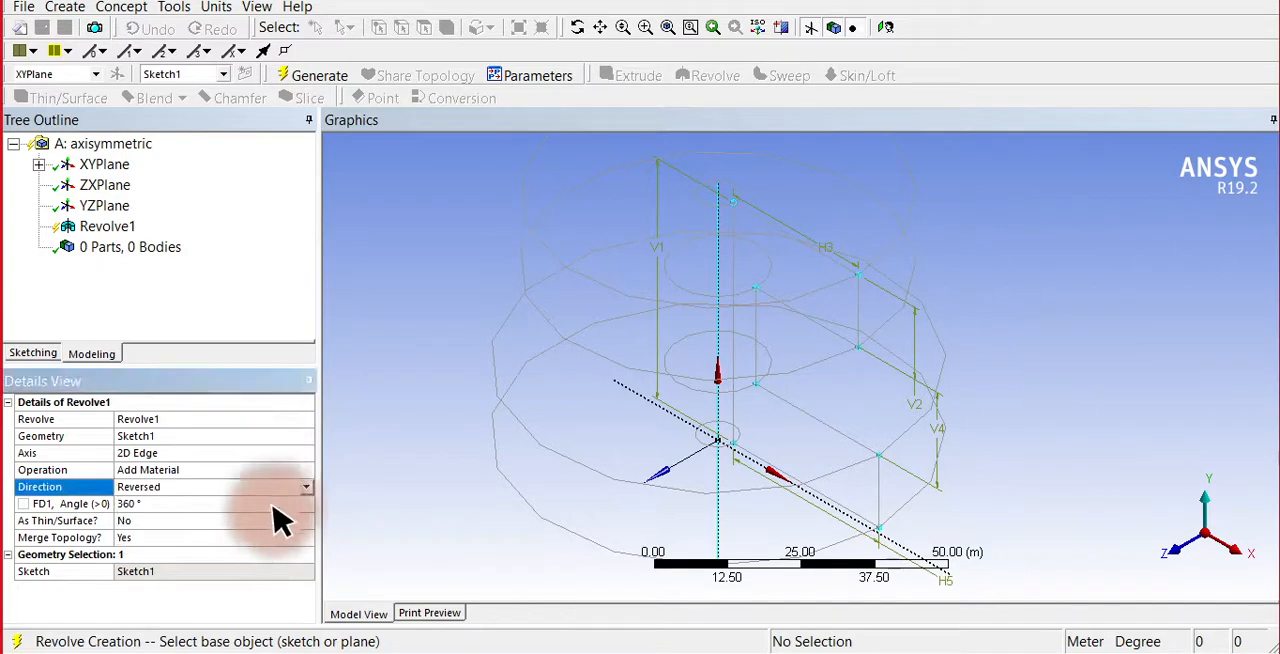
click(197, 508)
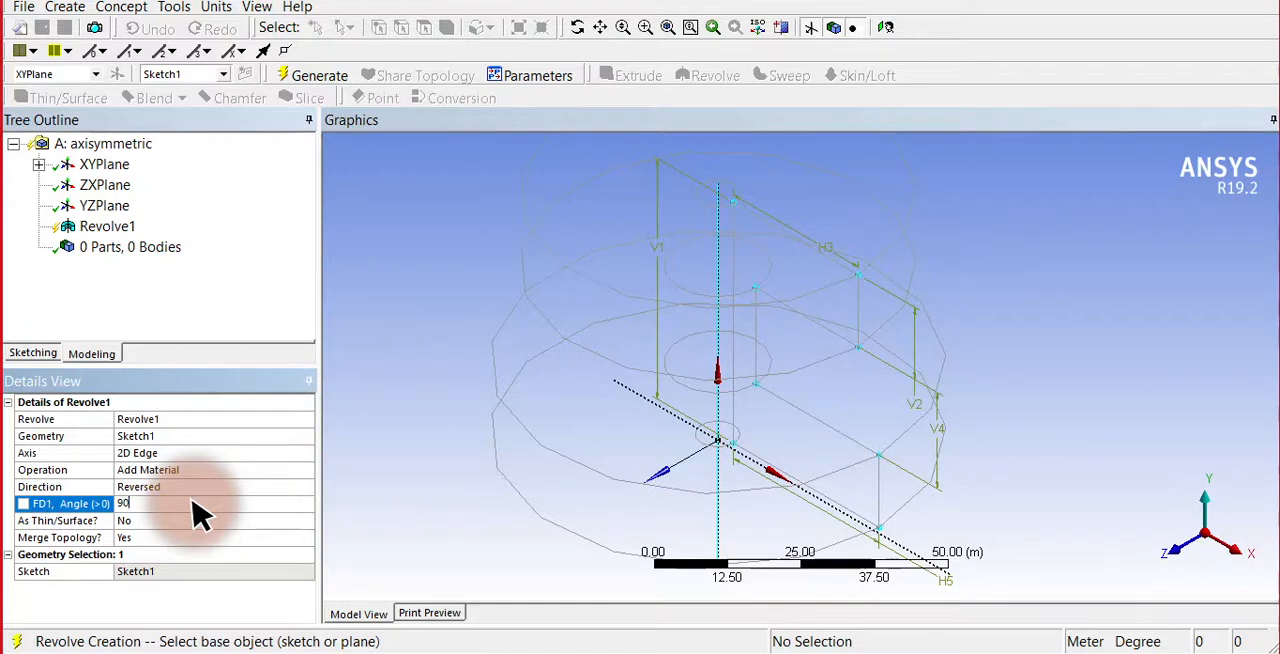
key(Return)
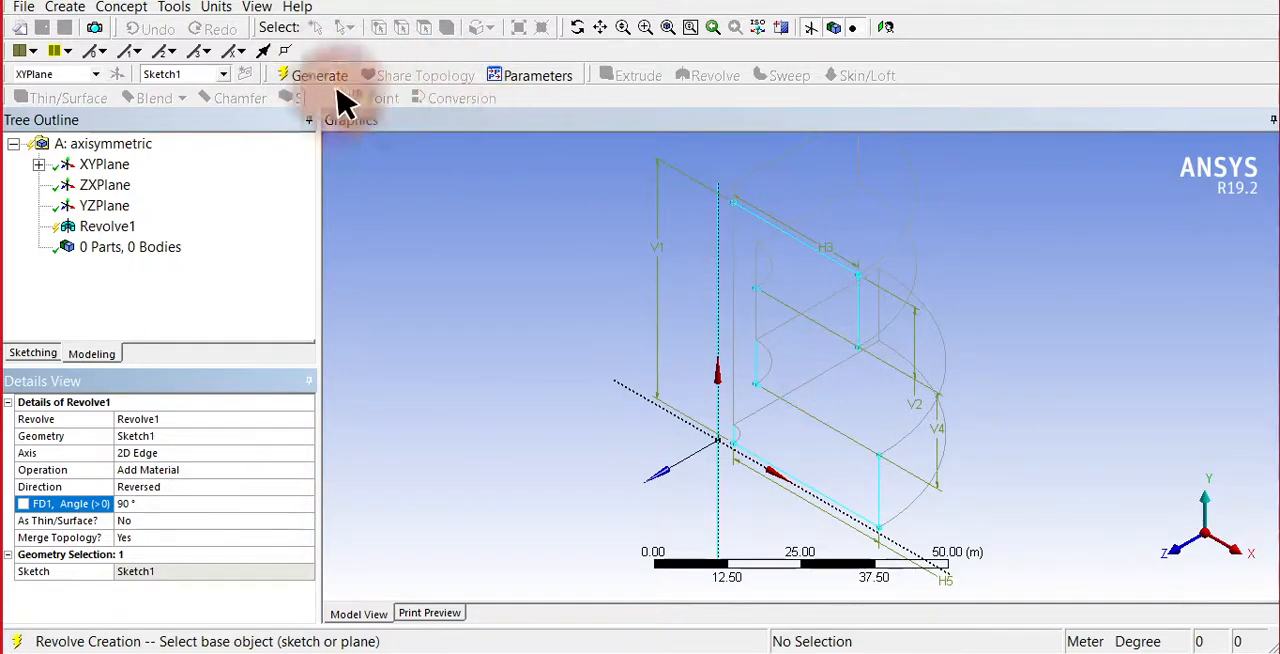
click(298, 76)
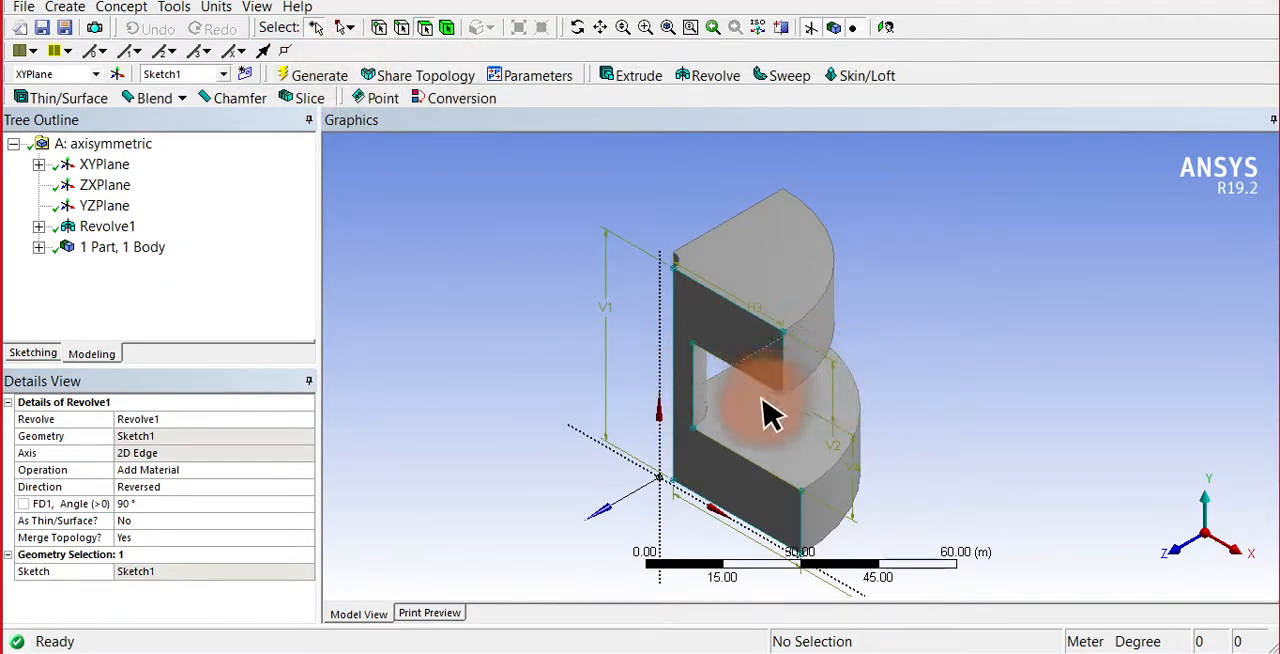
Leave DesignModeler for the Workbench project and open the axisymmetric system's Model in Mechanical.
click(577, 27)
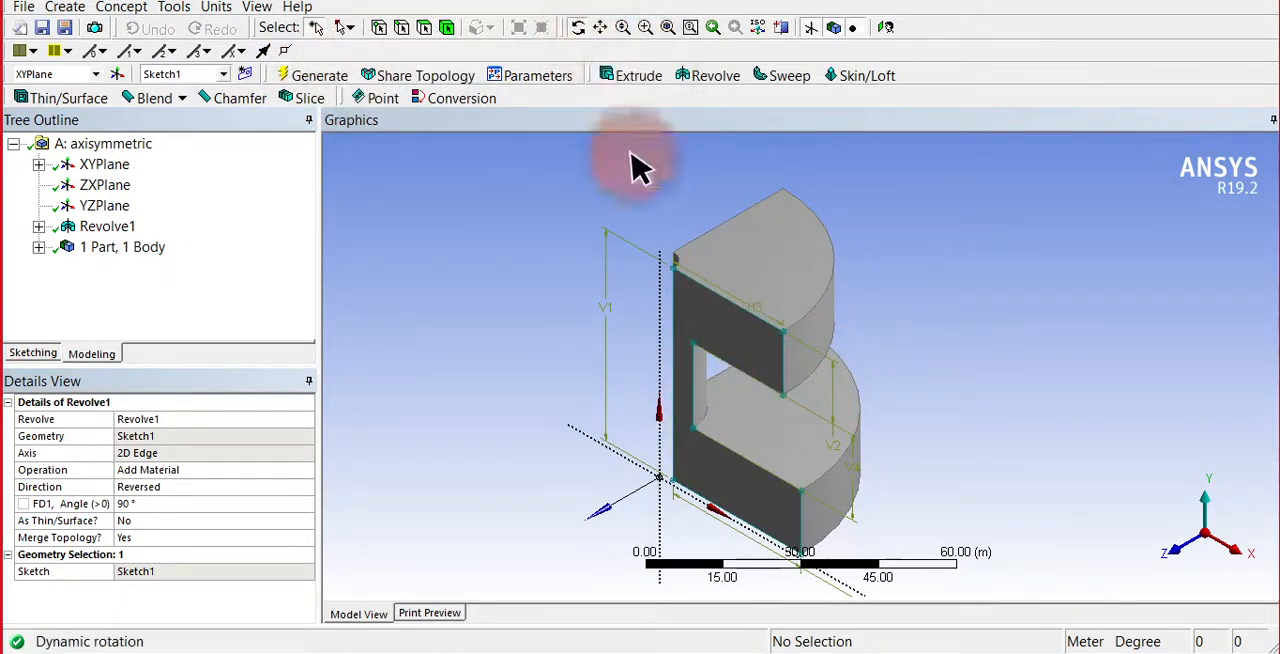
drag(940, 405, 663, 302)
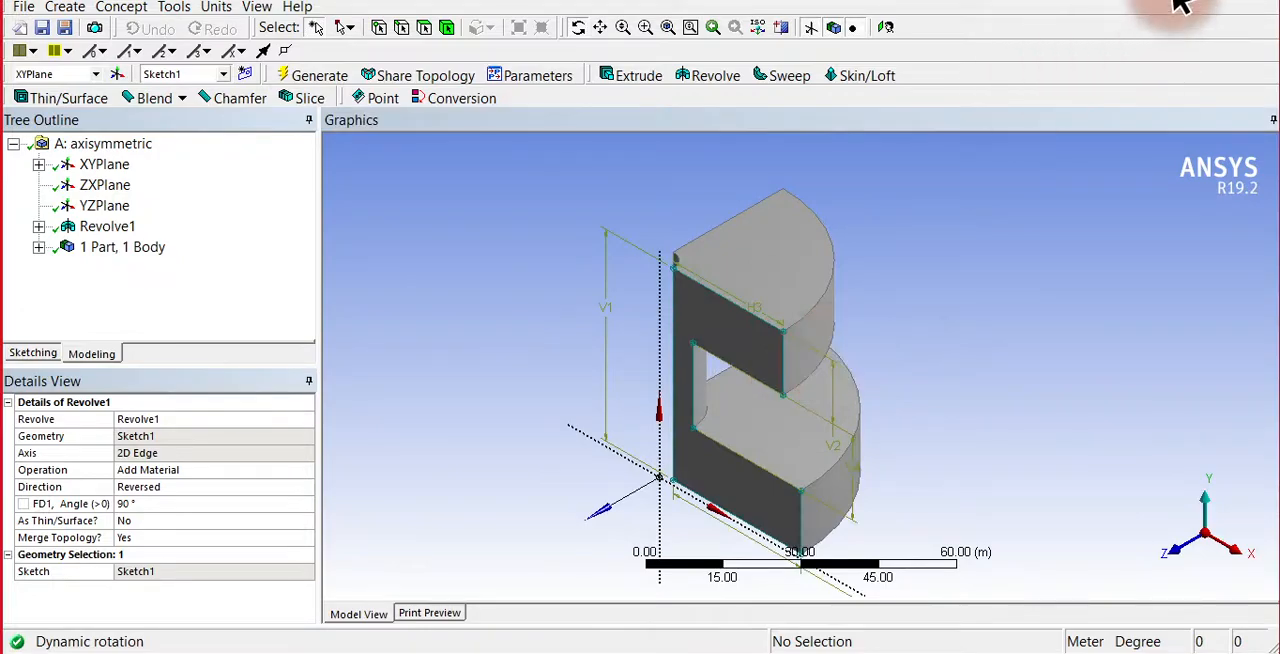
click(1185, 3)
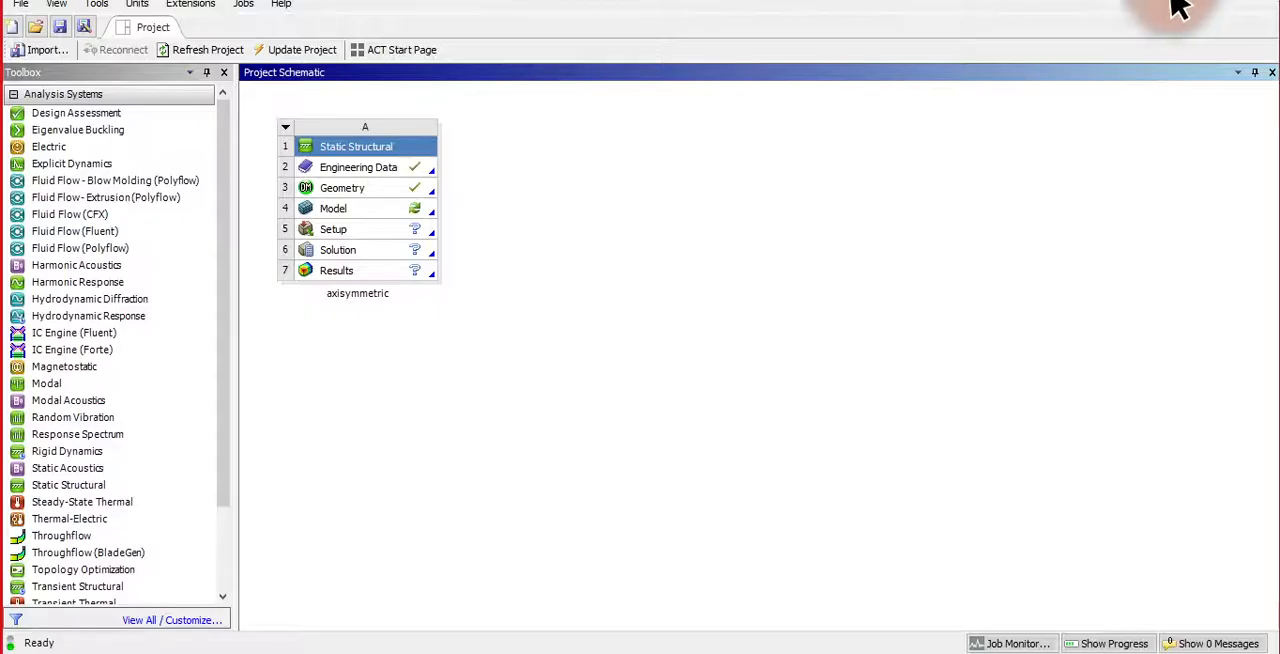
double_click(335, 216)
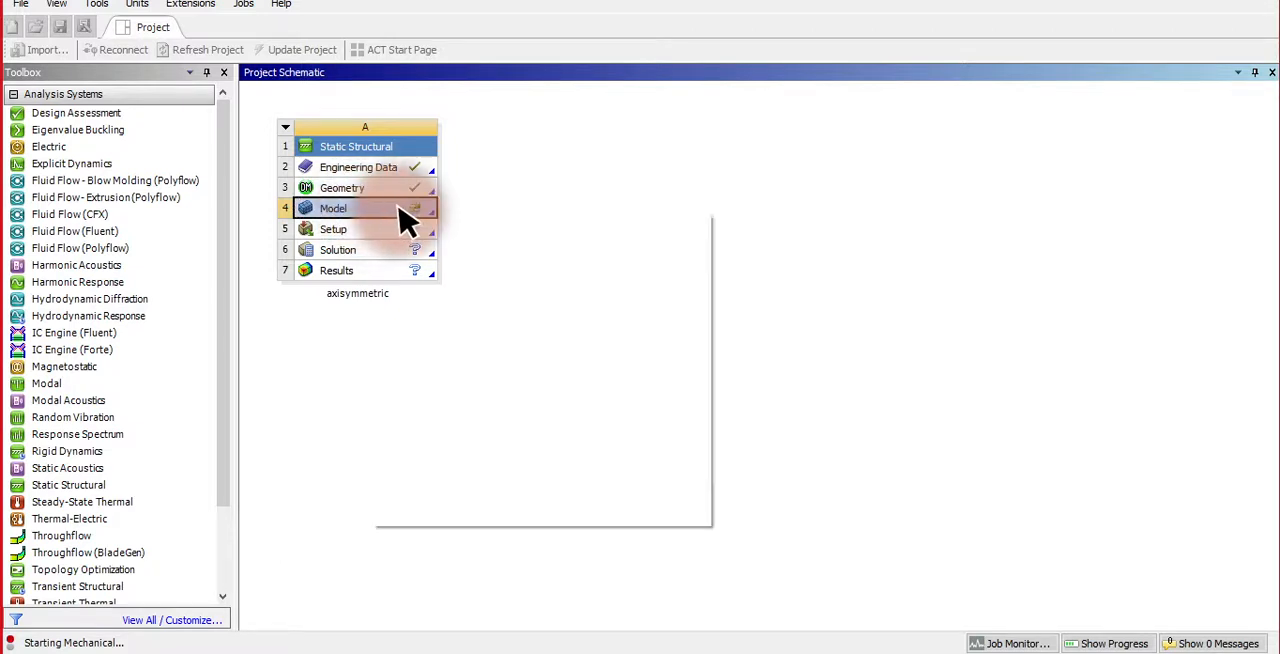
right_click(372, 213)
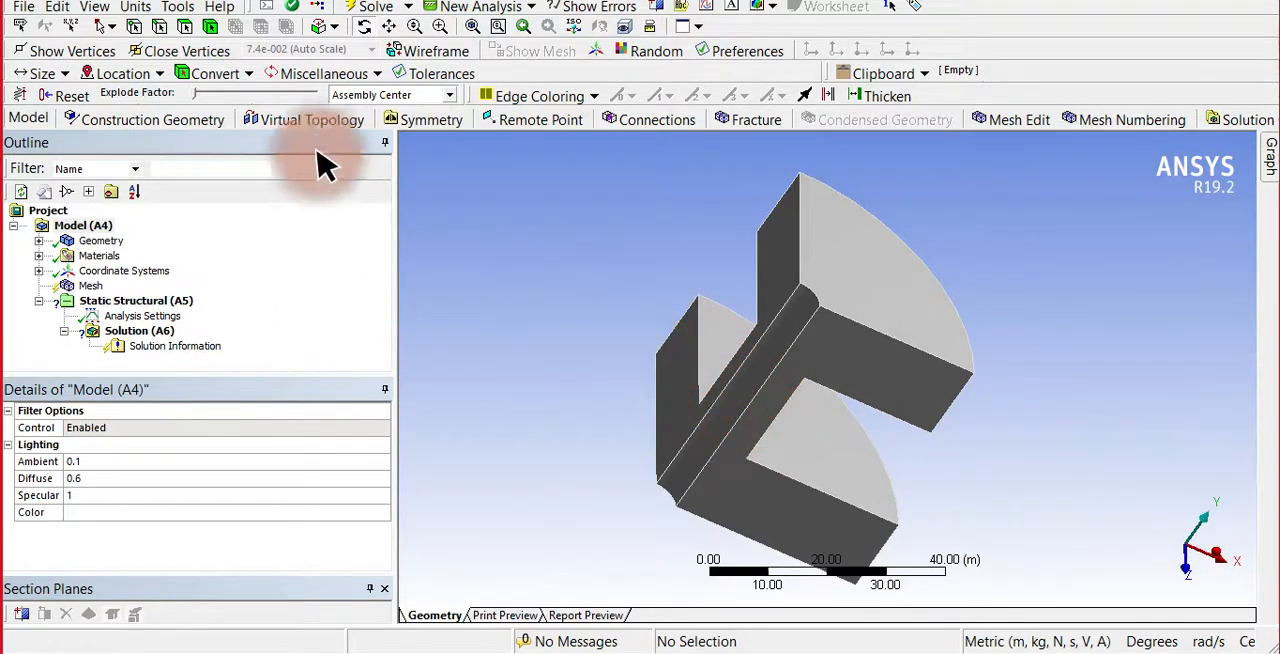
Insert a new coordinate system in the model and set its type to Cylindrical.
click(122, 281)
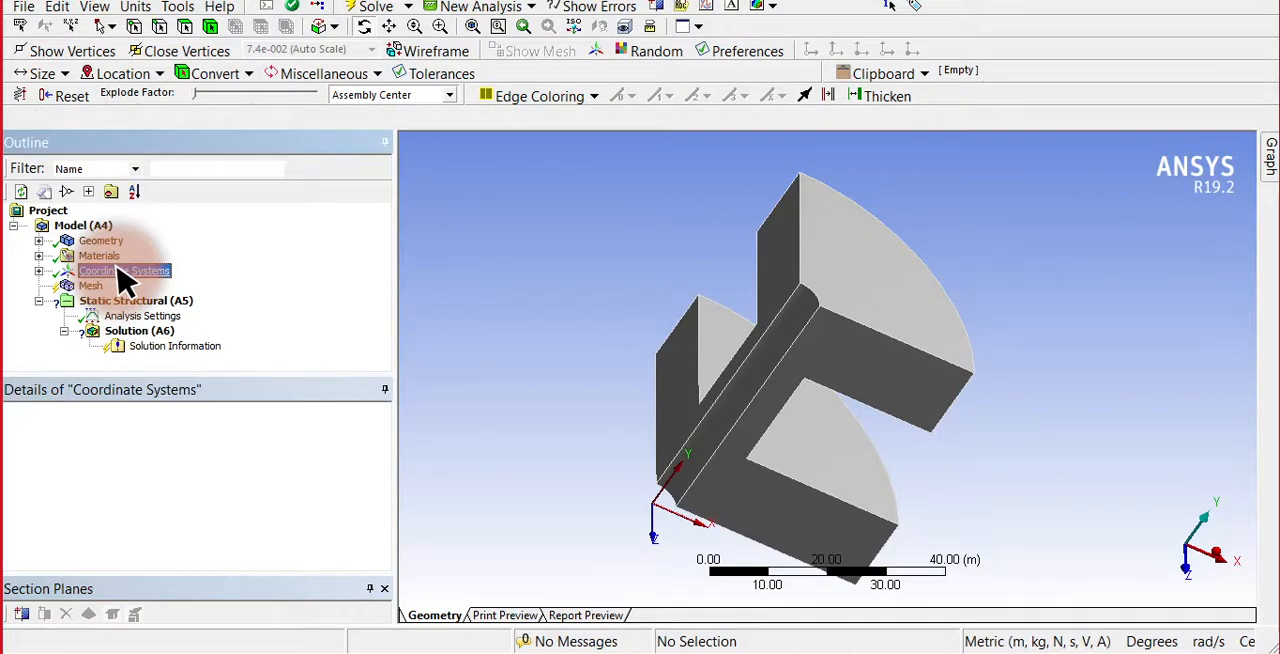
right_click(120, 268)
mouse_move(150, 281)
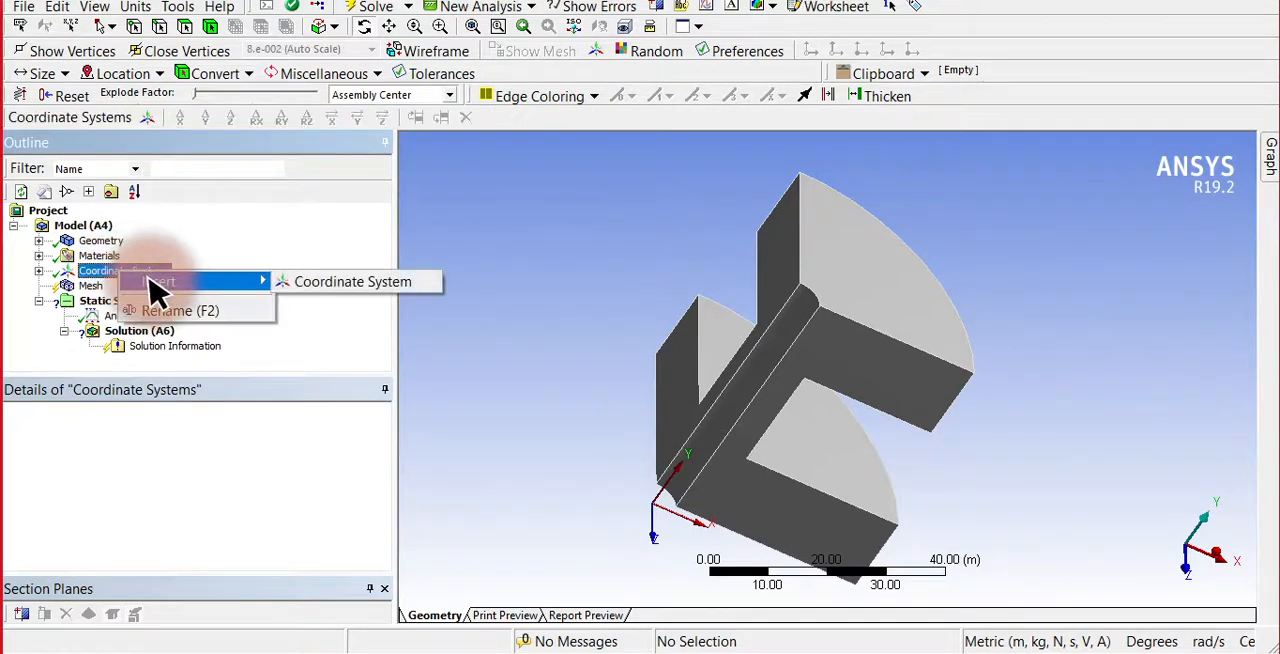
click(328, 281)
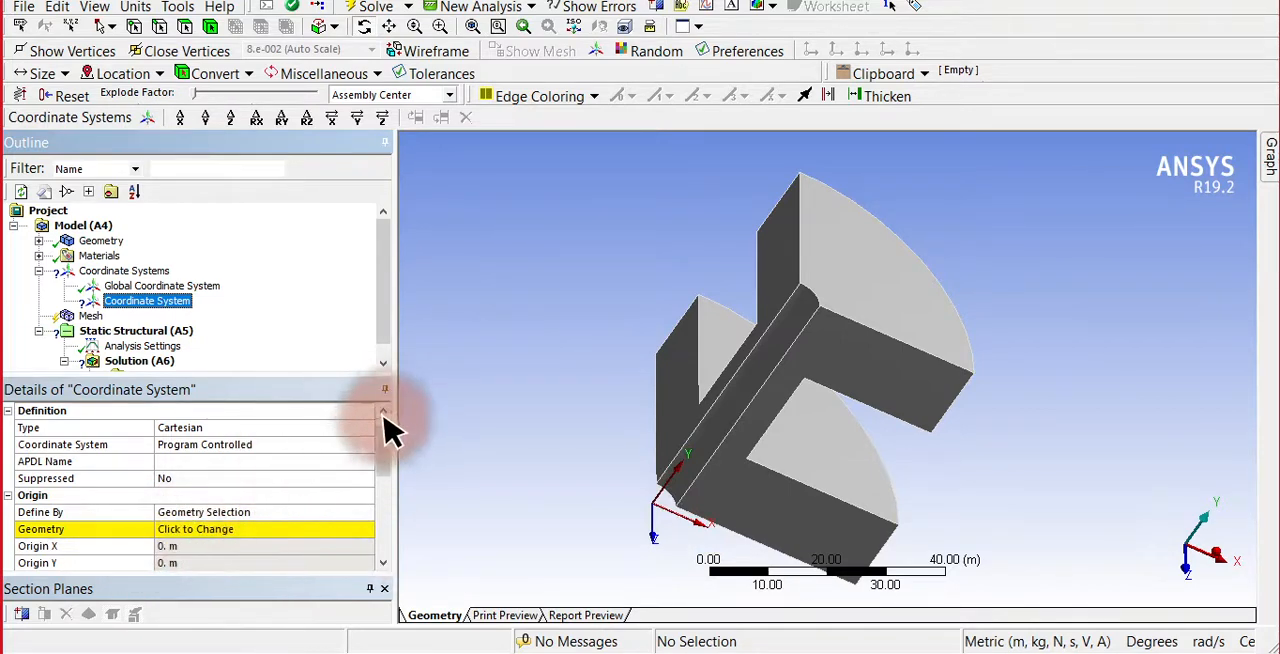
click(848, 408)
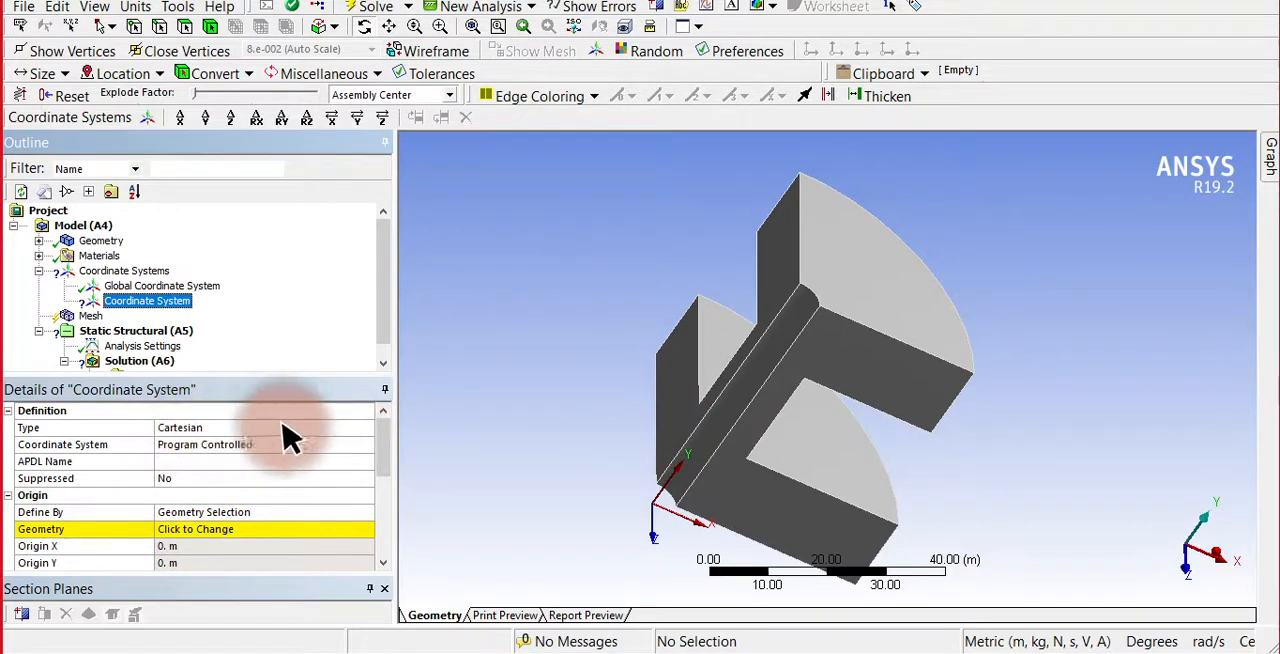
click(313, 428)
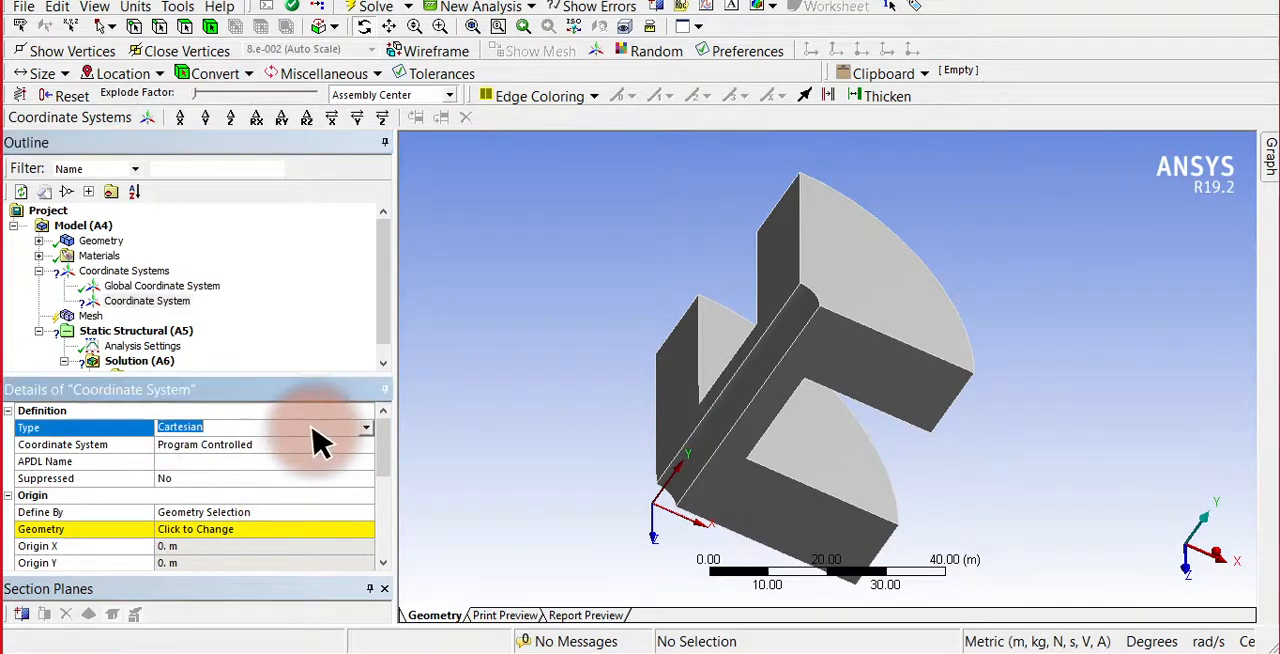
click(366, 430)
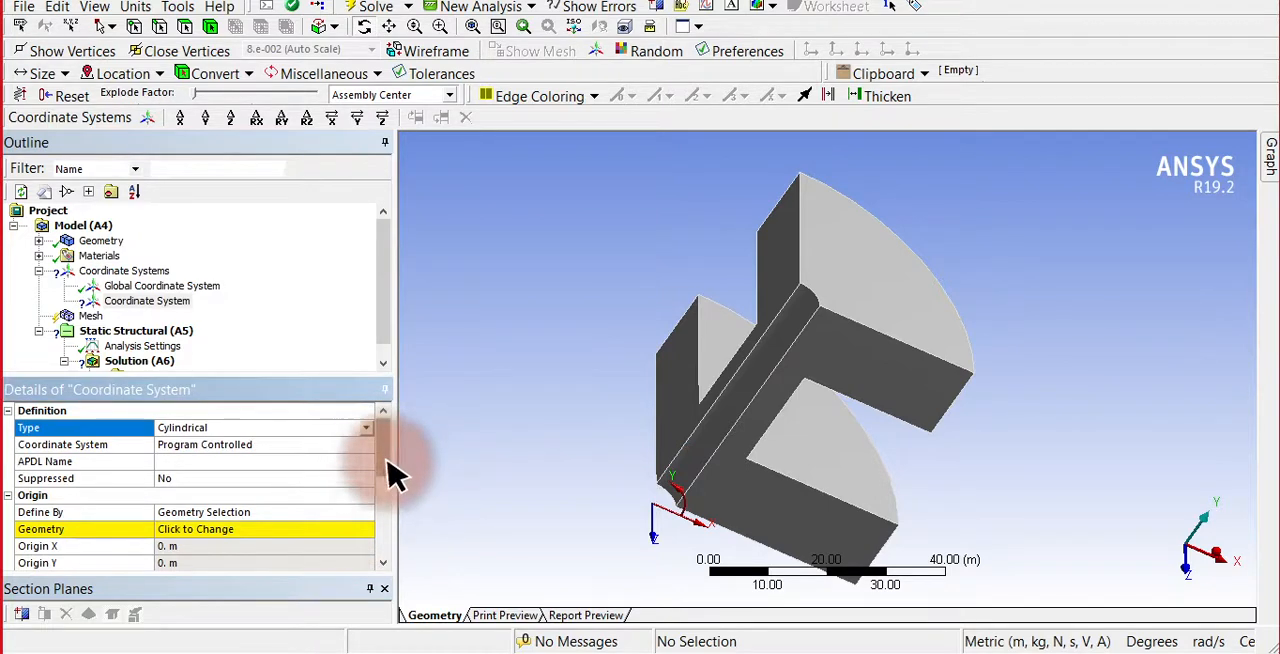
Define the cylindrical coordinate system's origin by the spool's inner cylindrical bore face.
drag(389, 462, 391, 500)
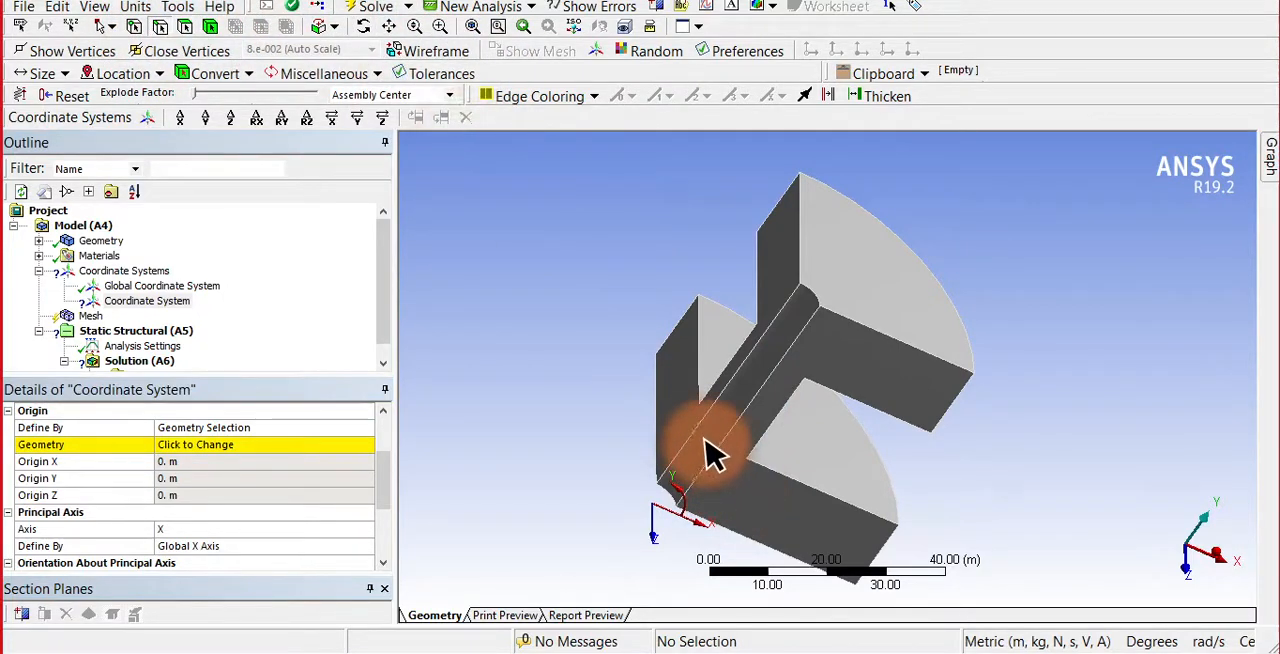
click(278, 445)
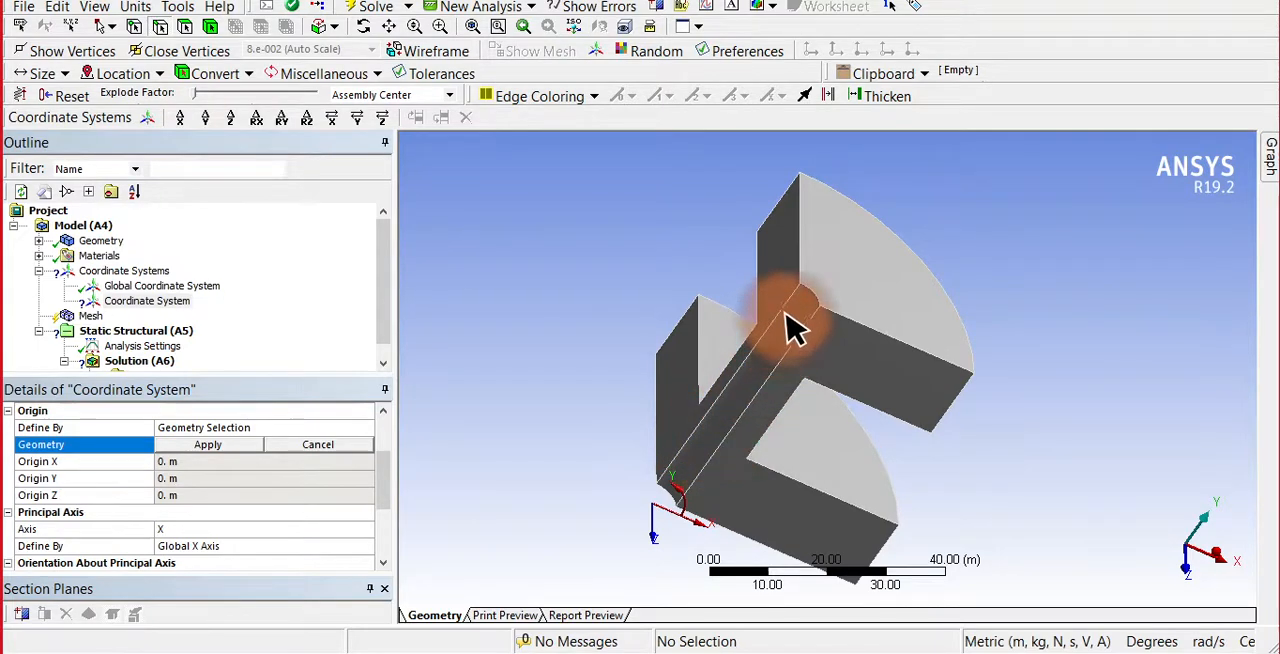
click(207, 445)
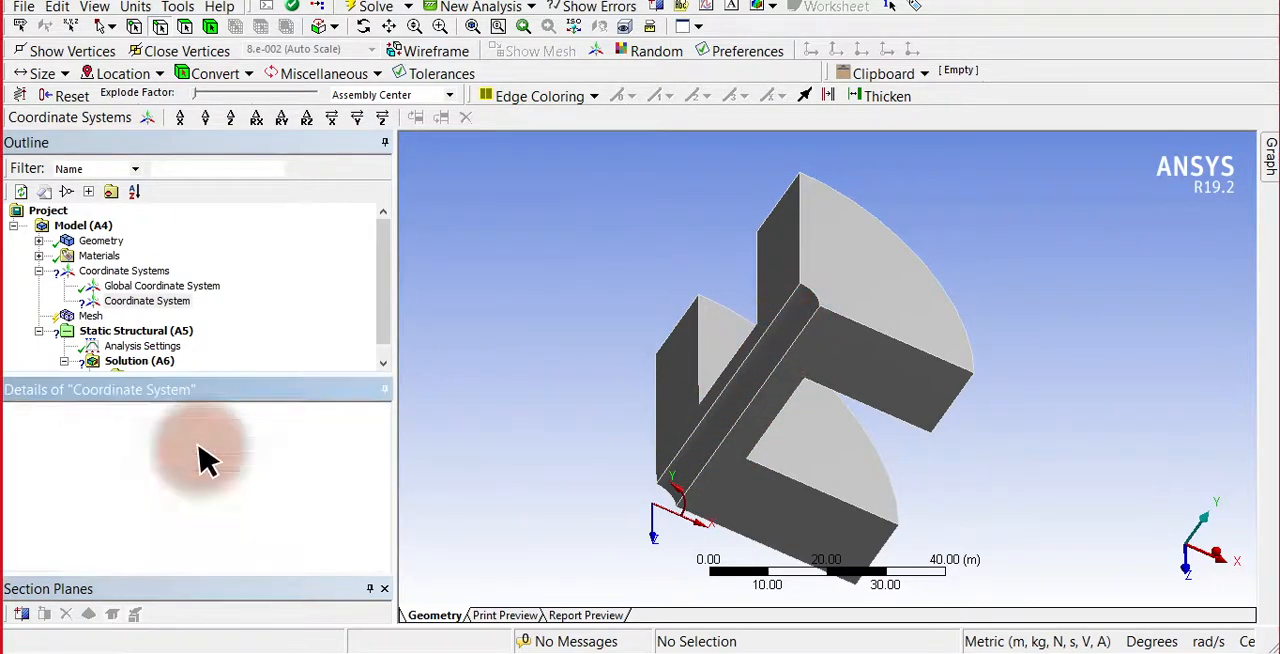
click(280, 532)
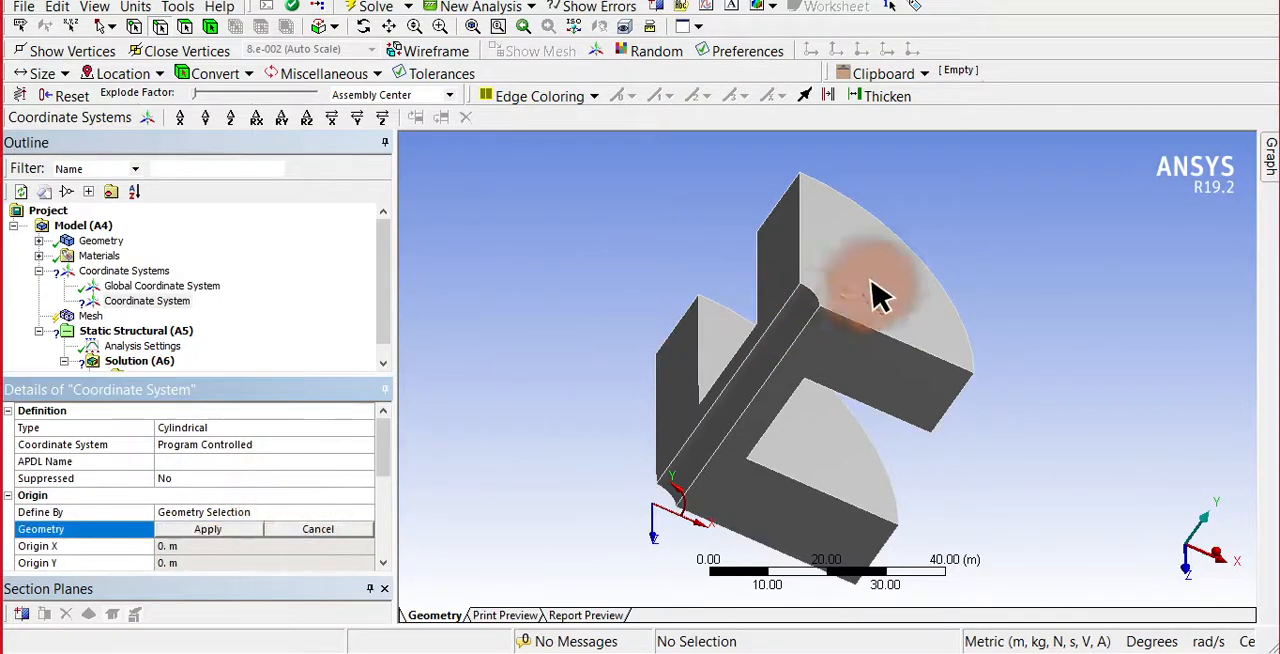
click(772, 352)
ctrl+click(742, 375)
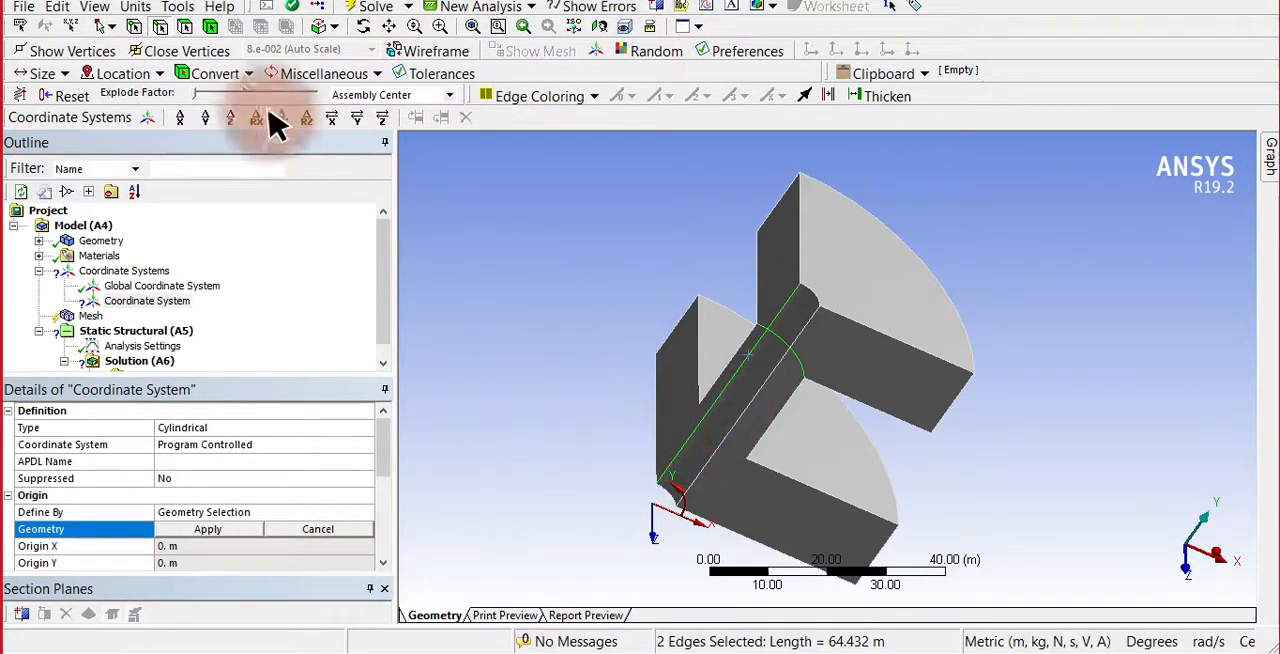
click(730, 425)
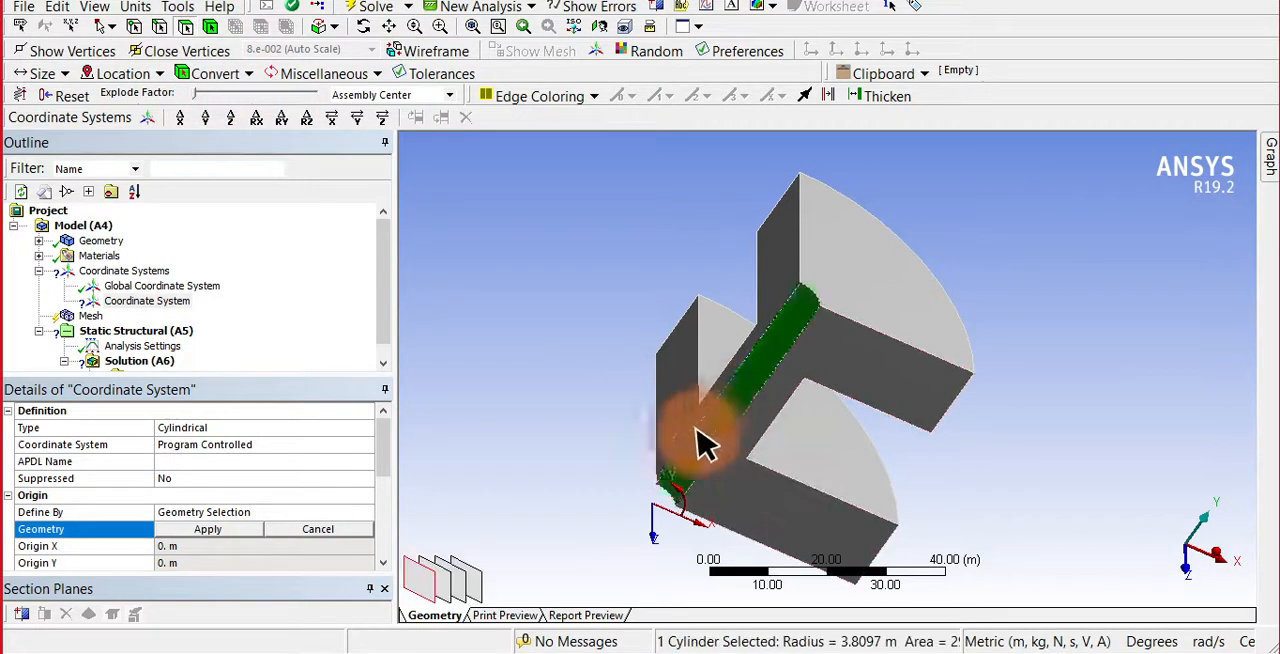
click(232, 530)
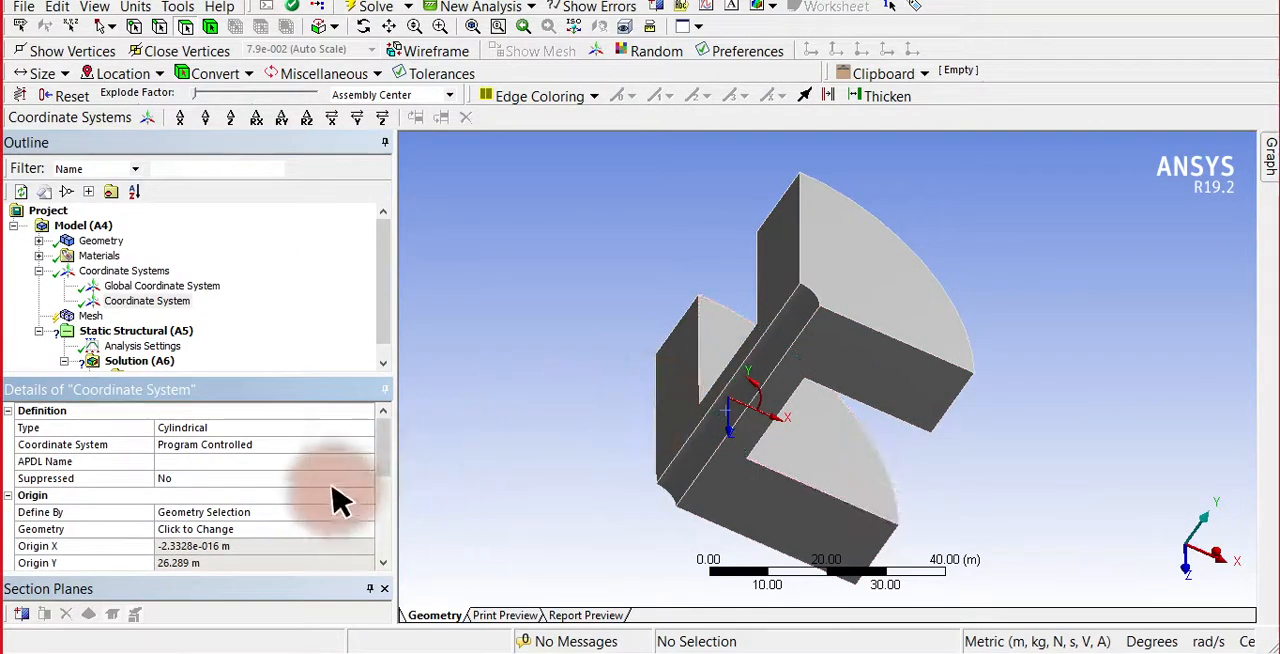
Switch the cylindrical coordinate system's principal axis to Y, to Z, and back to X.
scroll(395, 482, down, 1)
drag(395, 482, 398, 510)
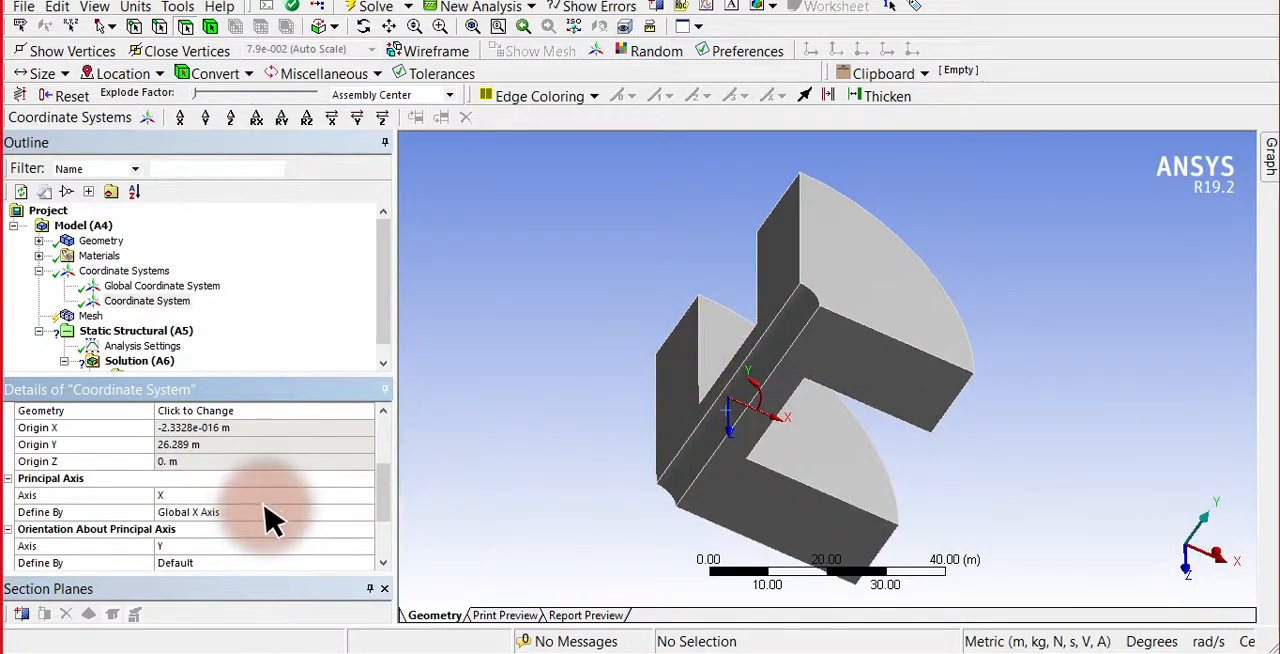
click(298, 496)
click(366, 496)
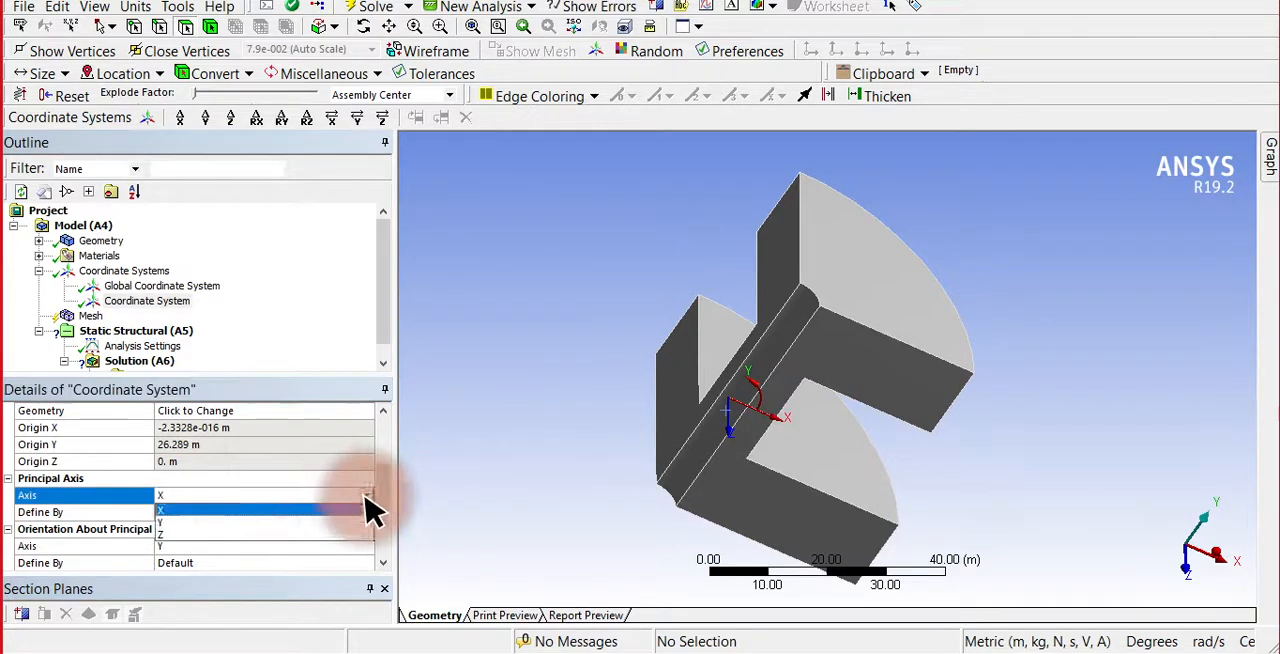
click(307, 532)
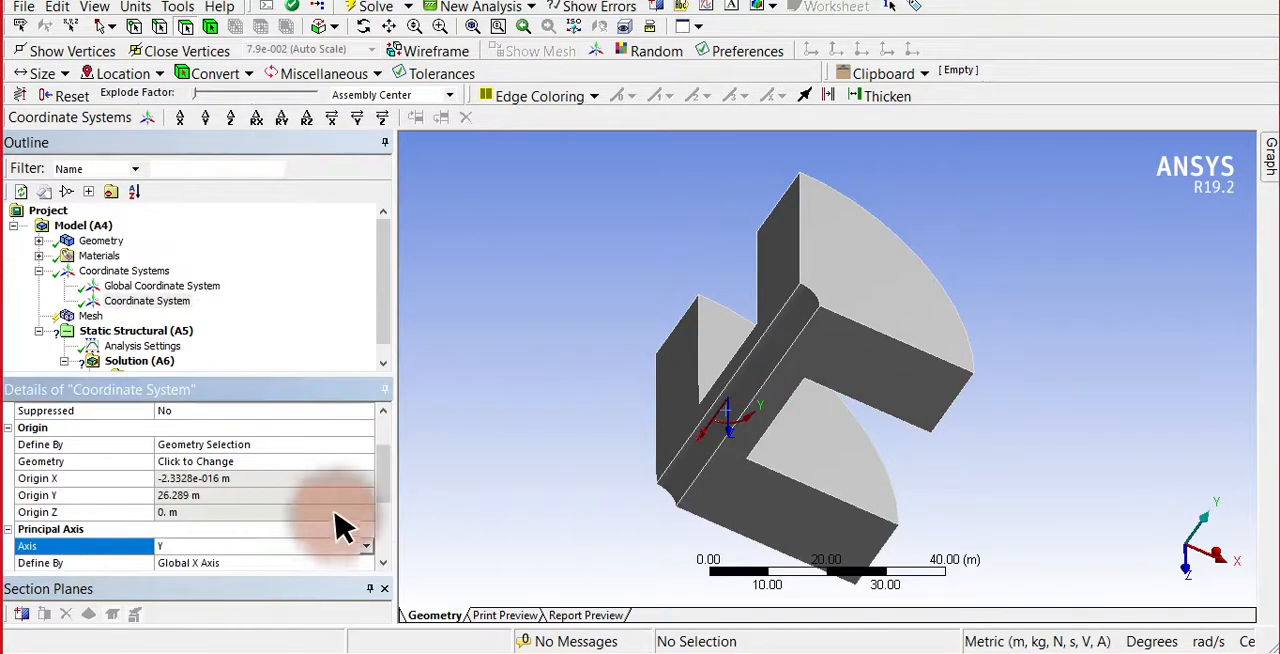
click(364, 546)
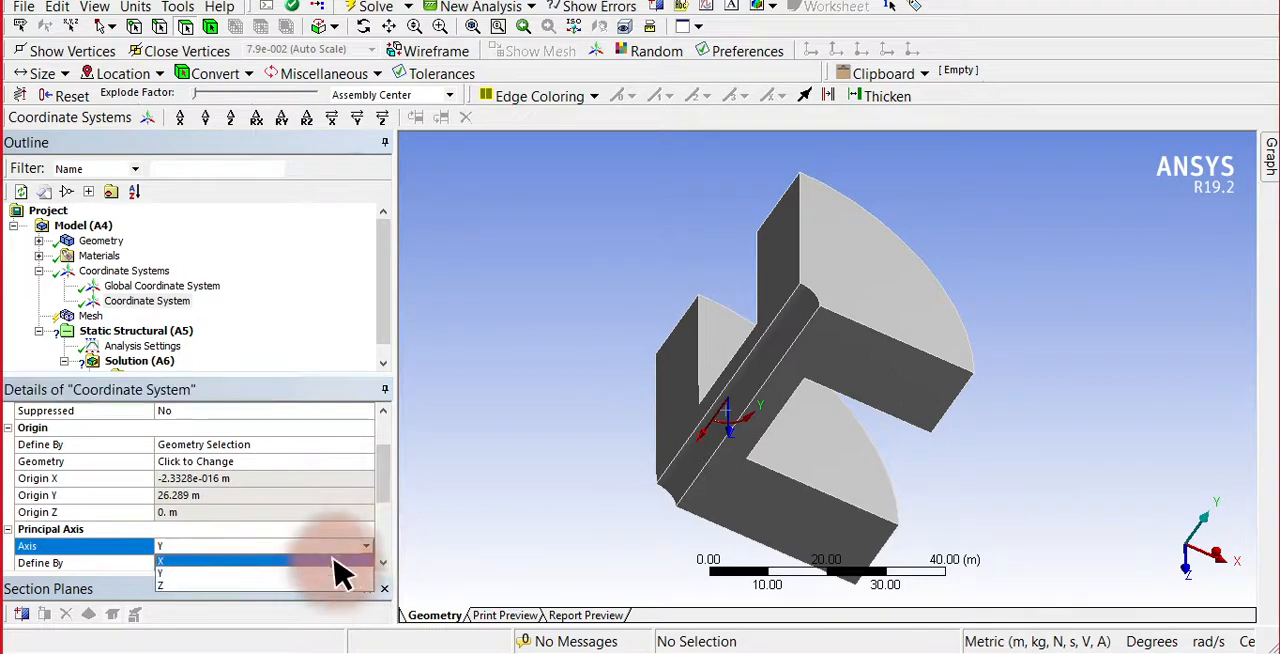
click(332, 585)
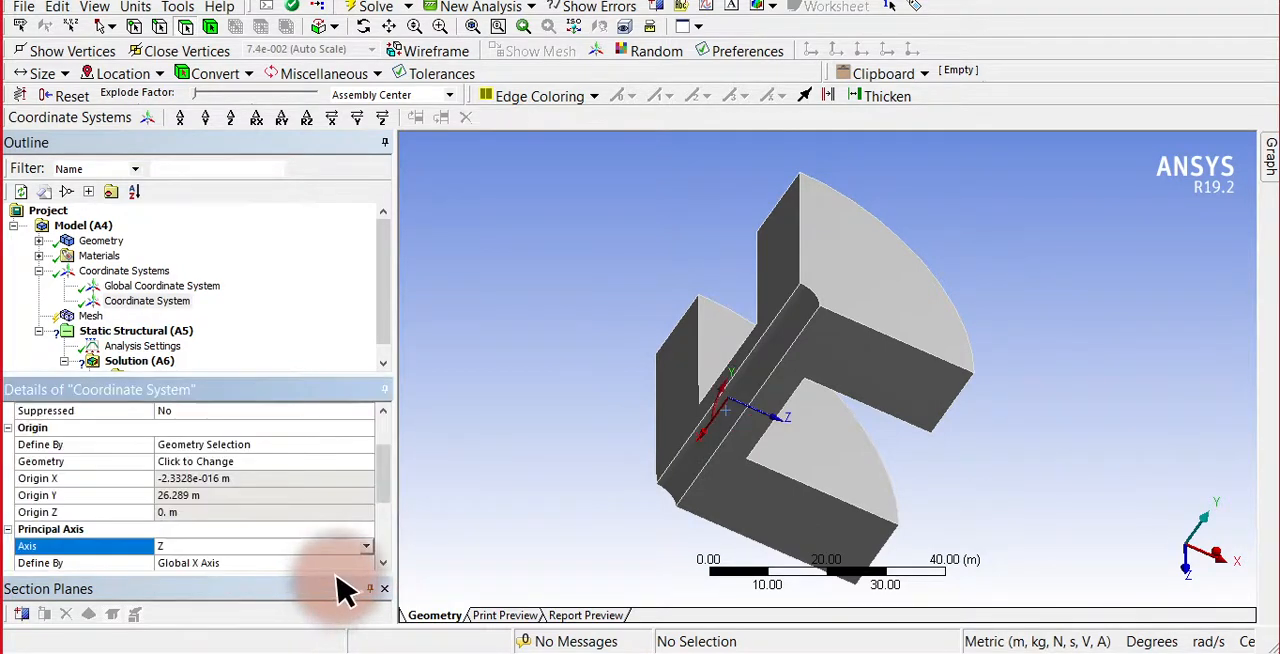
click(363, 546)
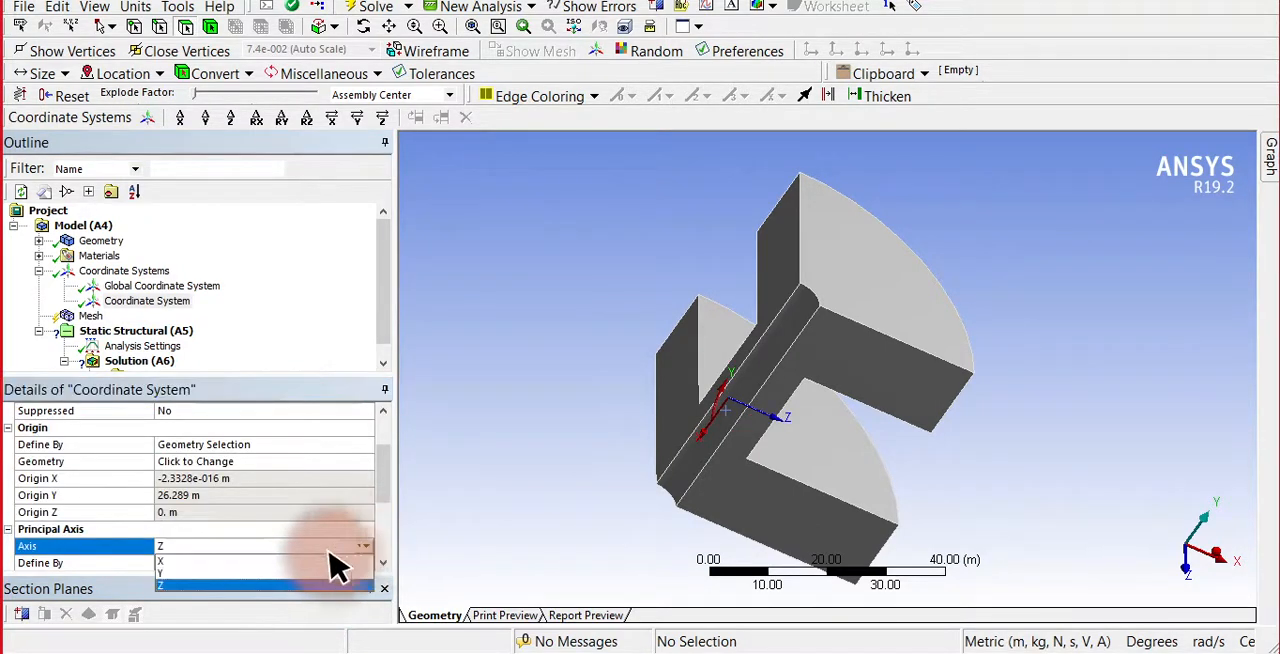
click(320, 564)
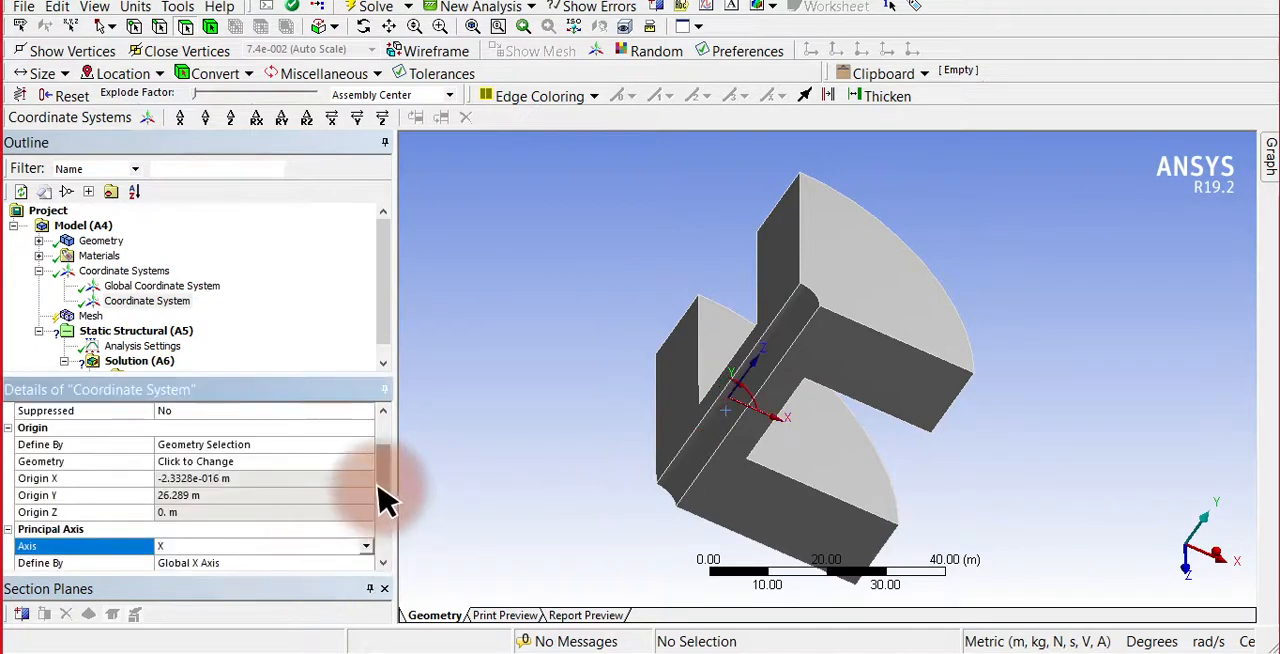
scroll(383, 514, down, 3)
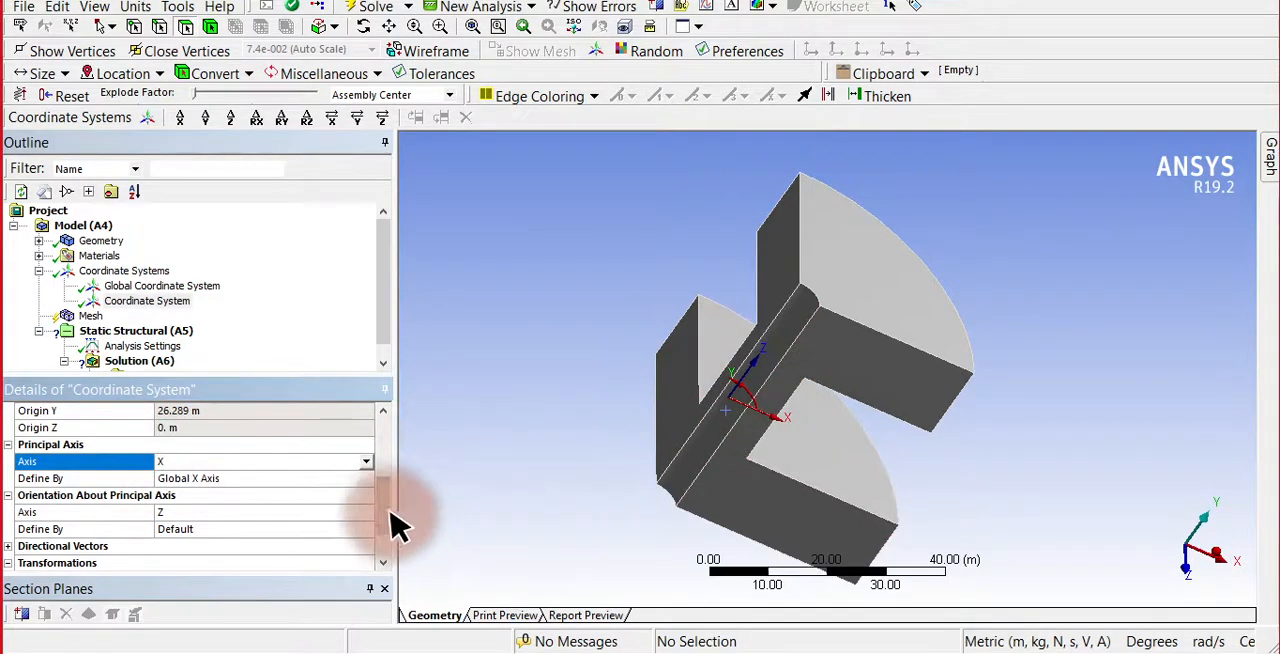
drag(388, 520, 392, 541)
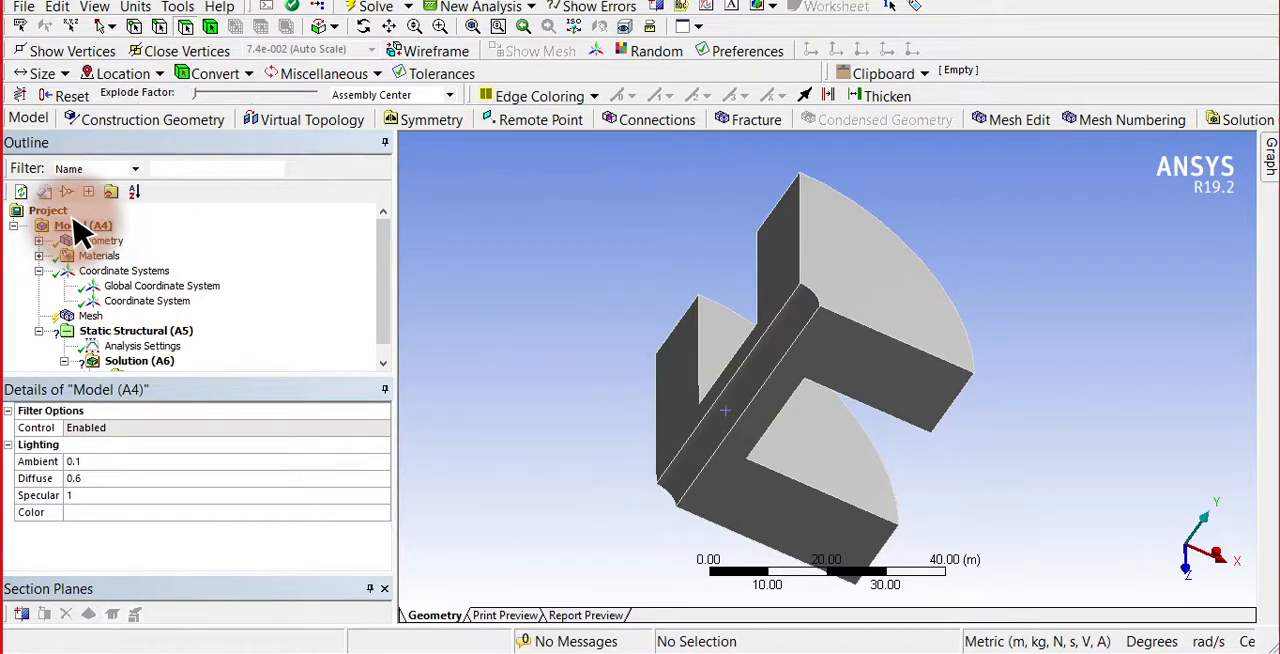
Insert a Symmetry object under the model and add a Cyclic Region to it.
click(80, 227)
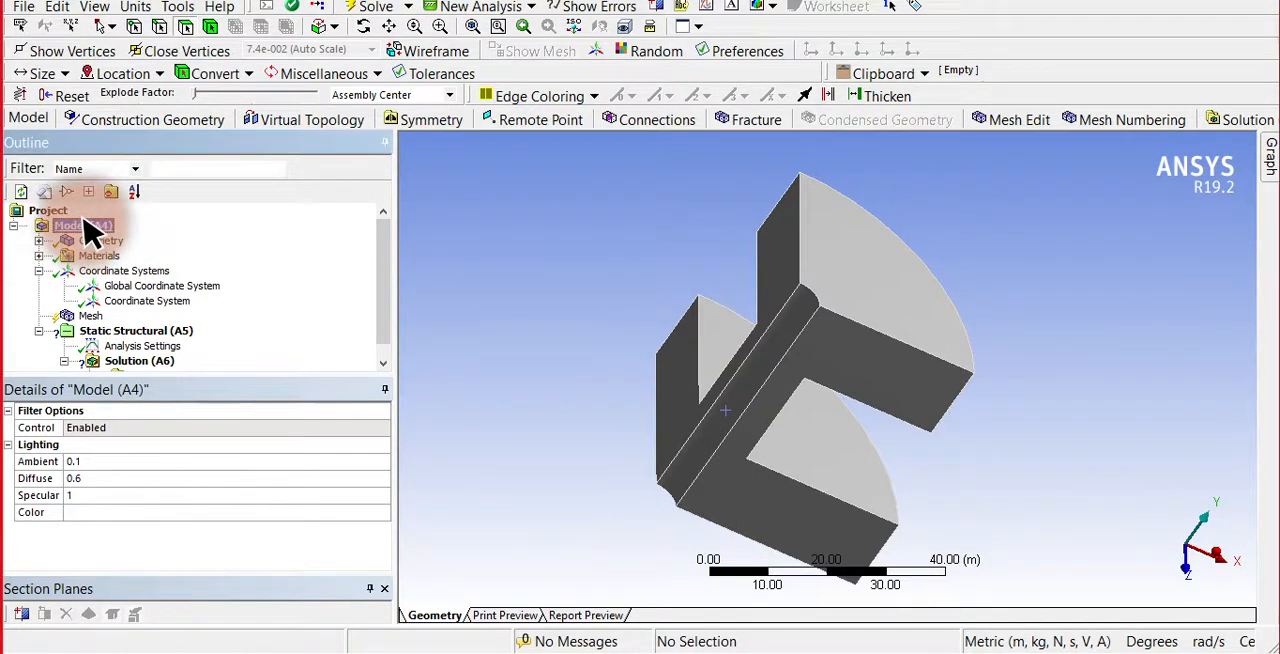
right_click(86, 224)
mouse_move(123, 234)
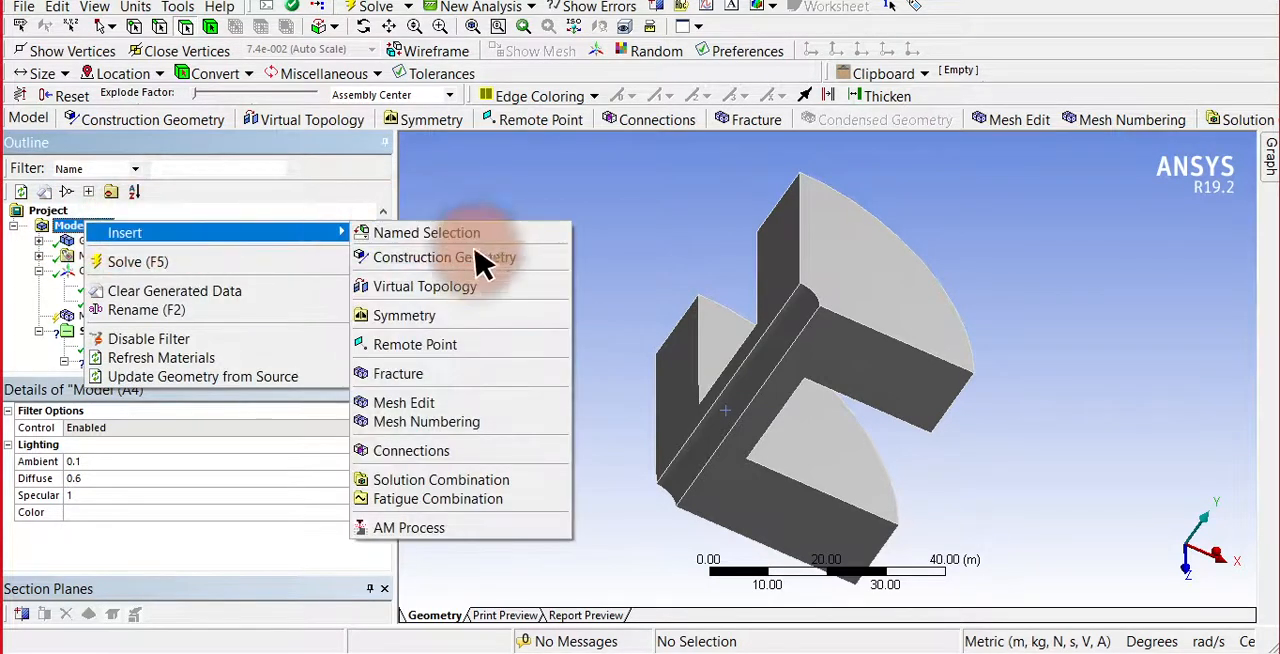
click(480, 328)
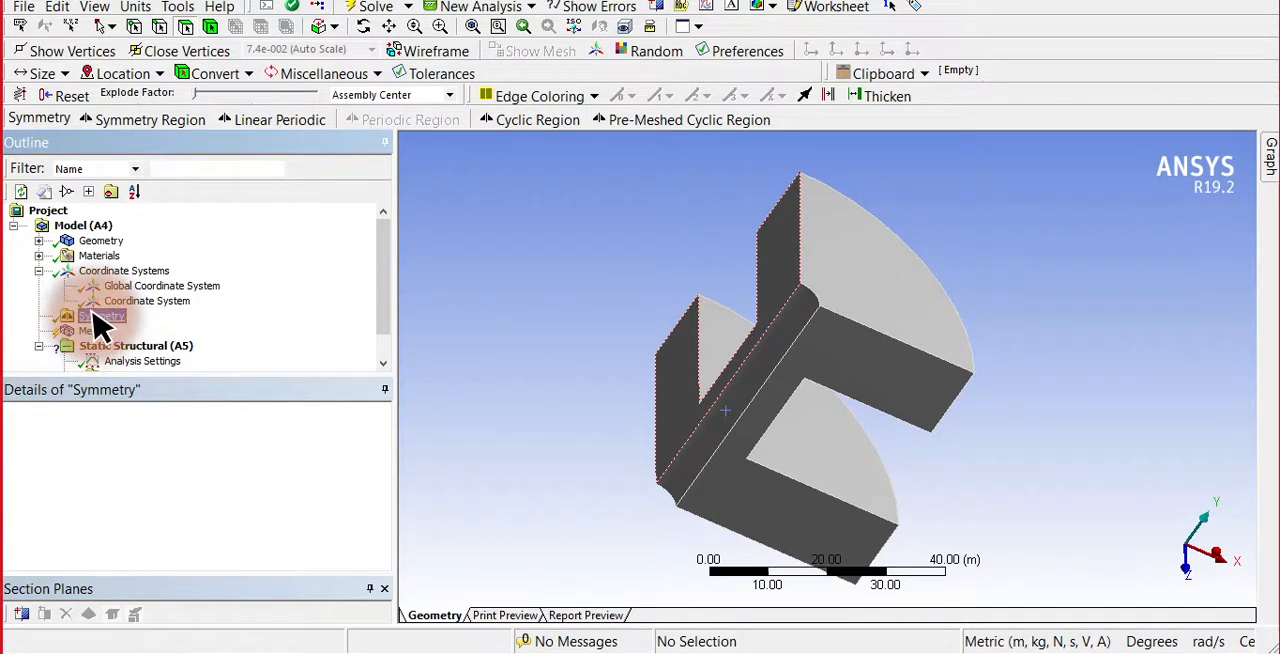
right_click(100, 325)
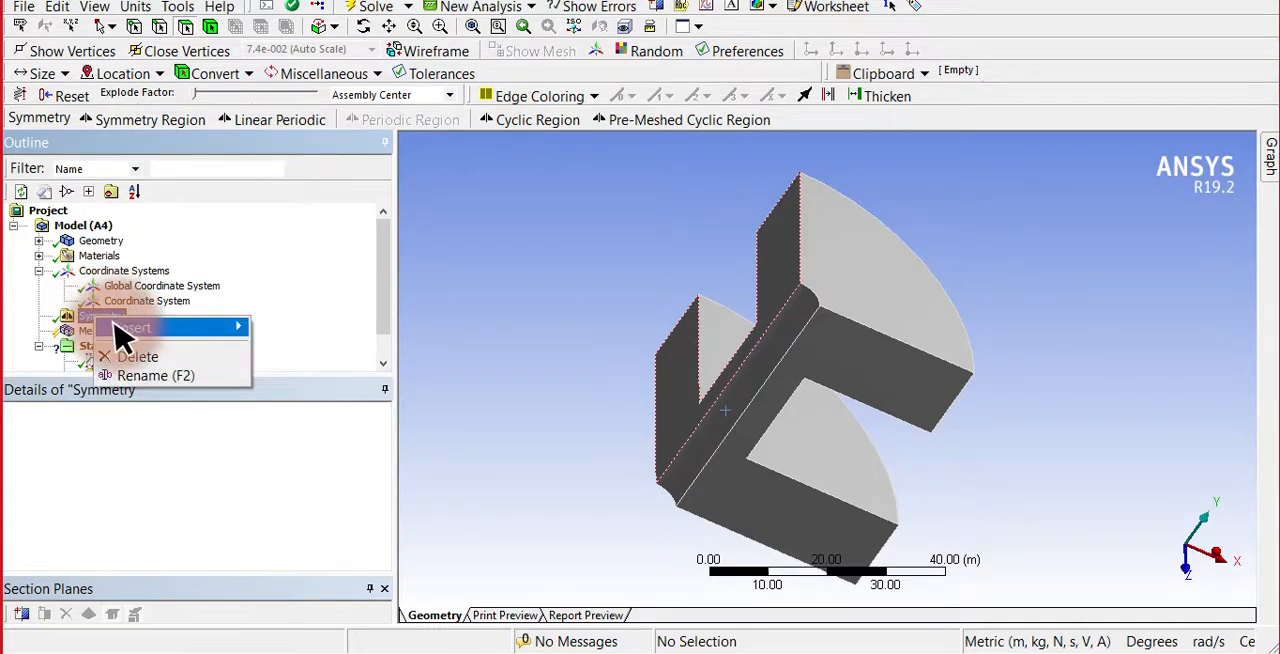
mouse_move(122, 332)
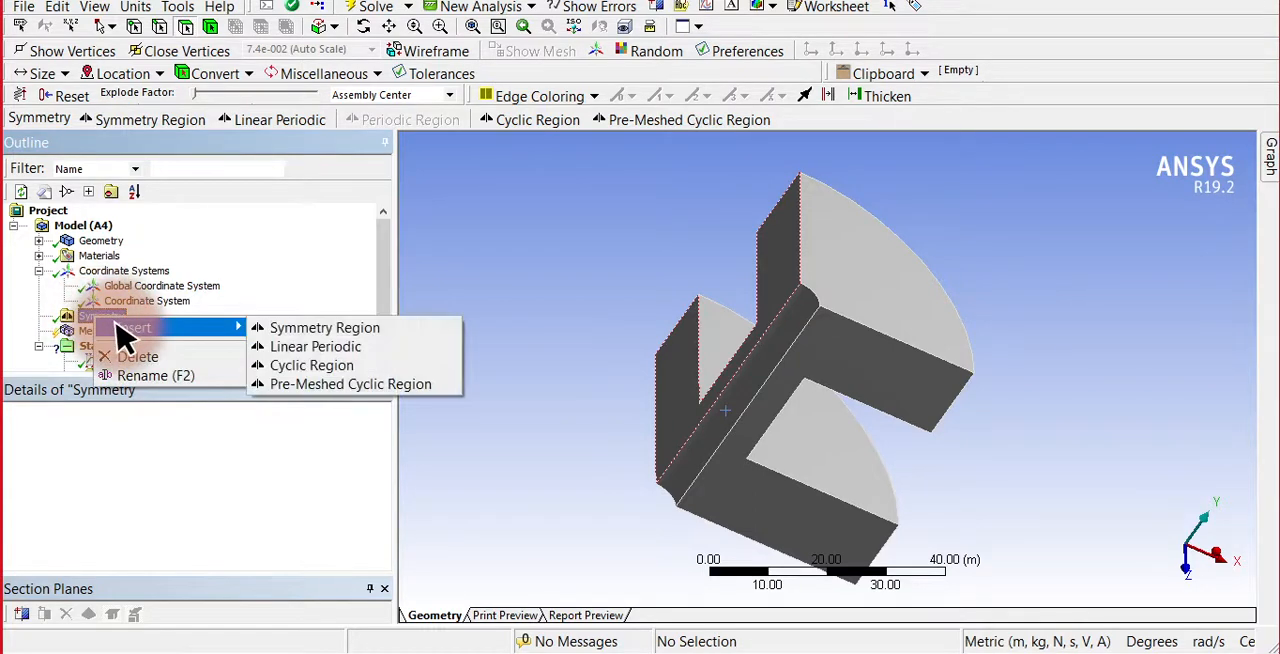
click(316, 366)
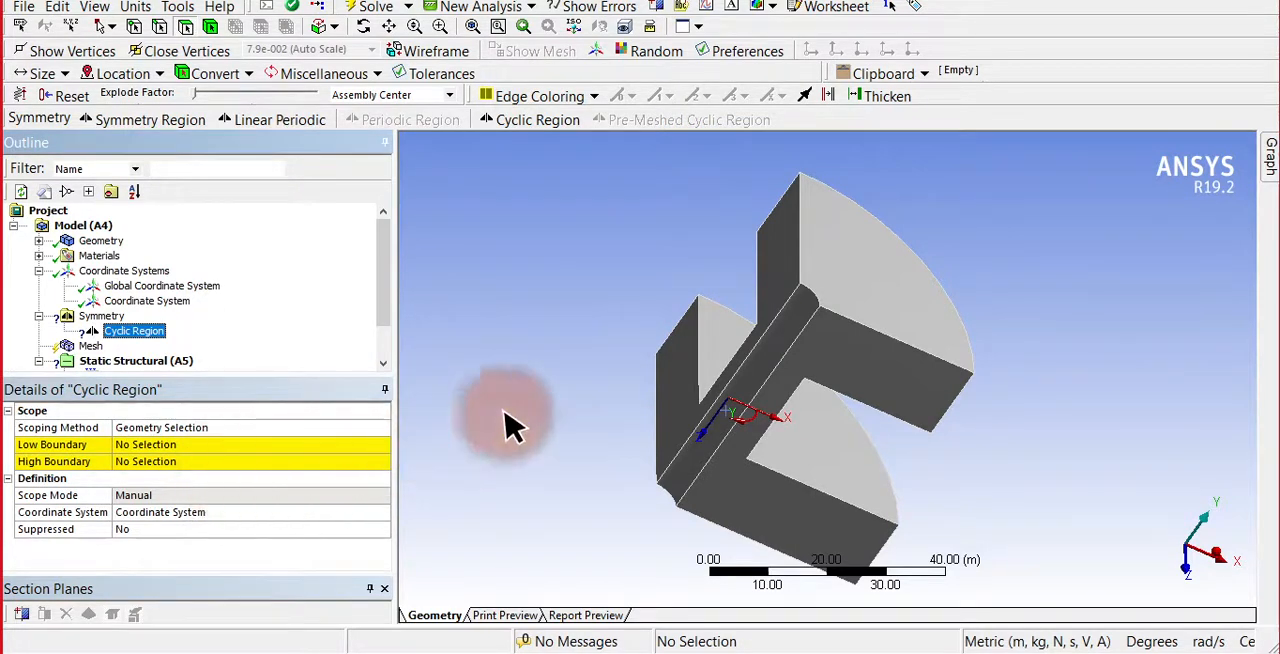
Assign one radial cut face of the spool sector as the cyclic region's low boundary and the other cut face as its high boundary.
click(880, 380)
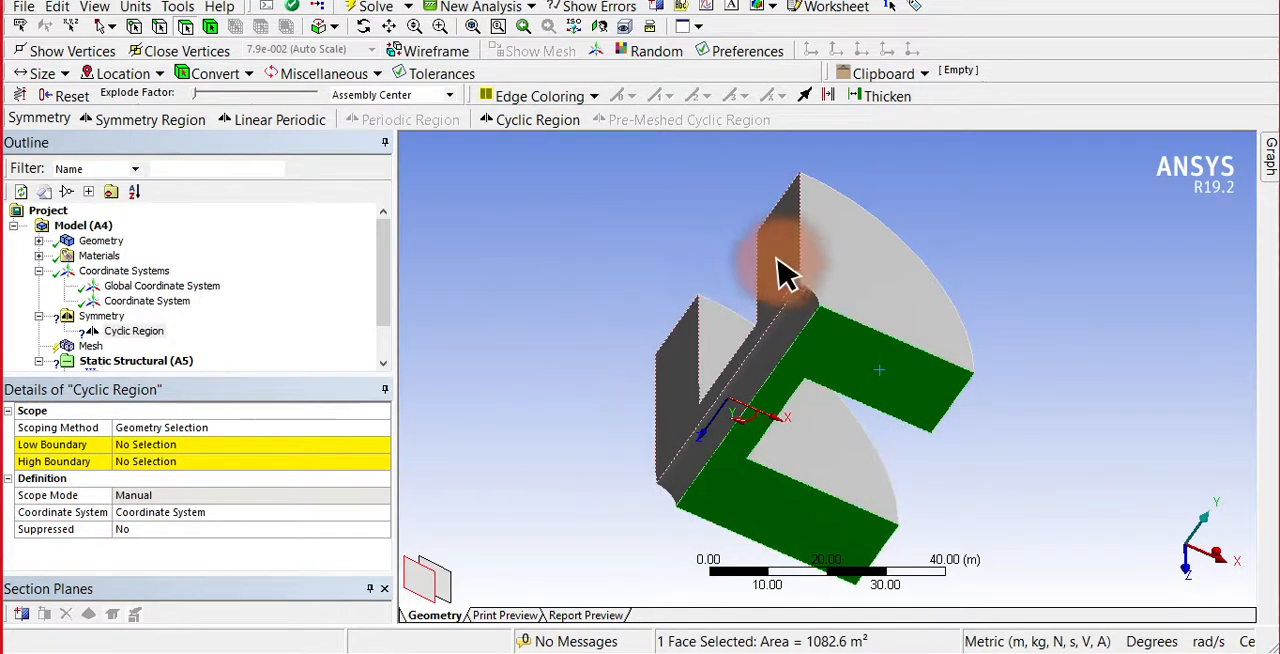
click(287, 452)
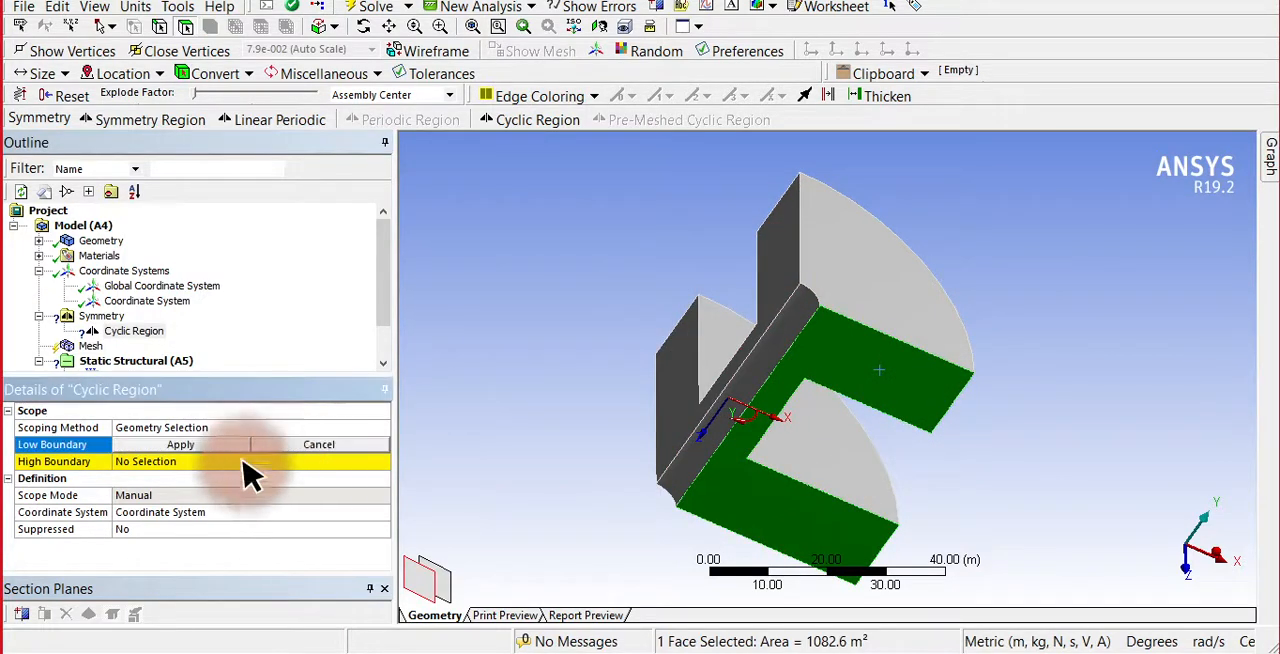
click(181, 445)
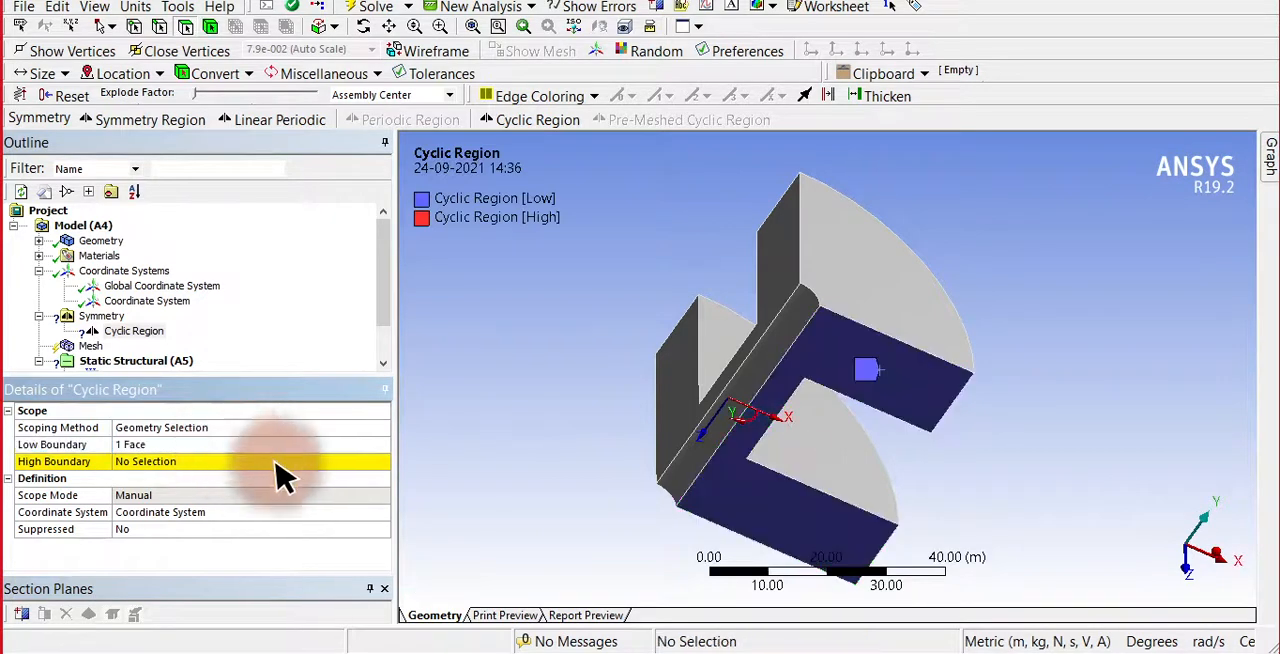
click(262, 462)
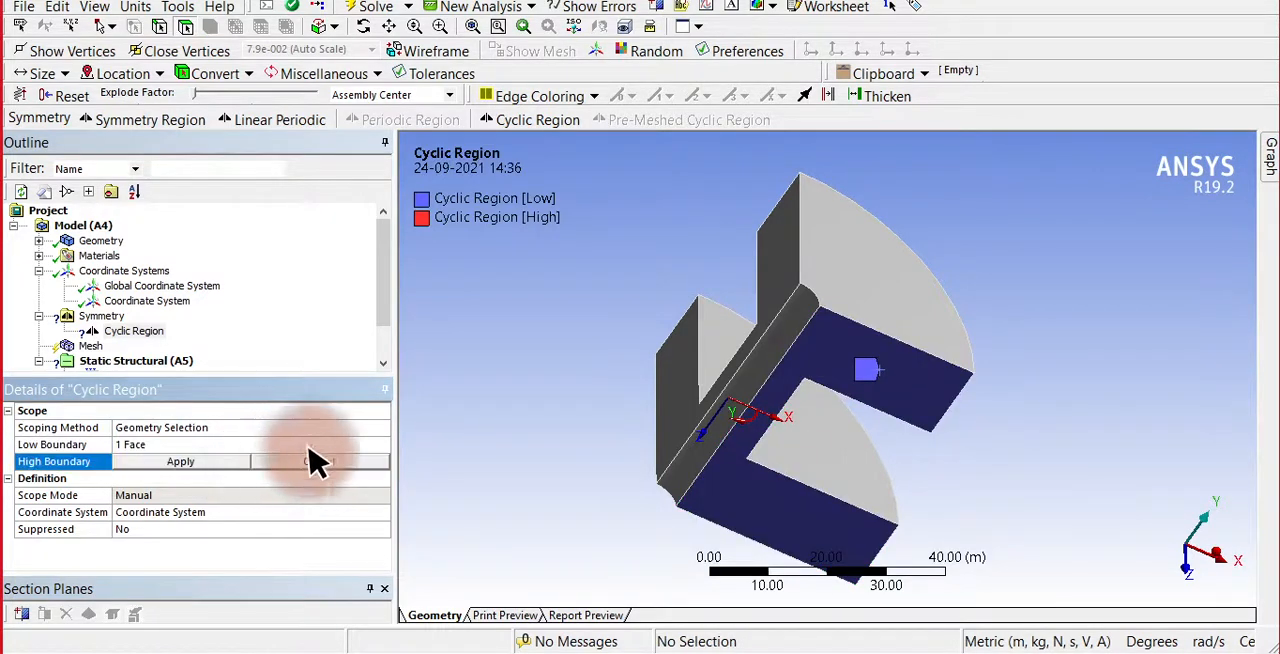
click(783, 265)
click(198, 462)
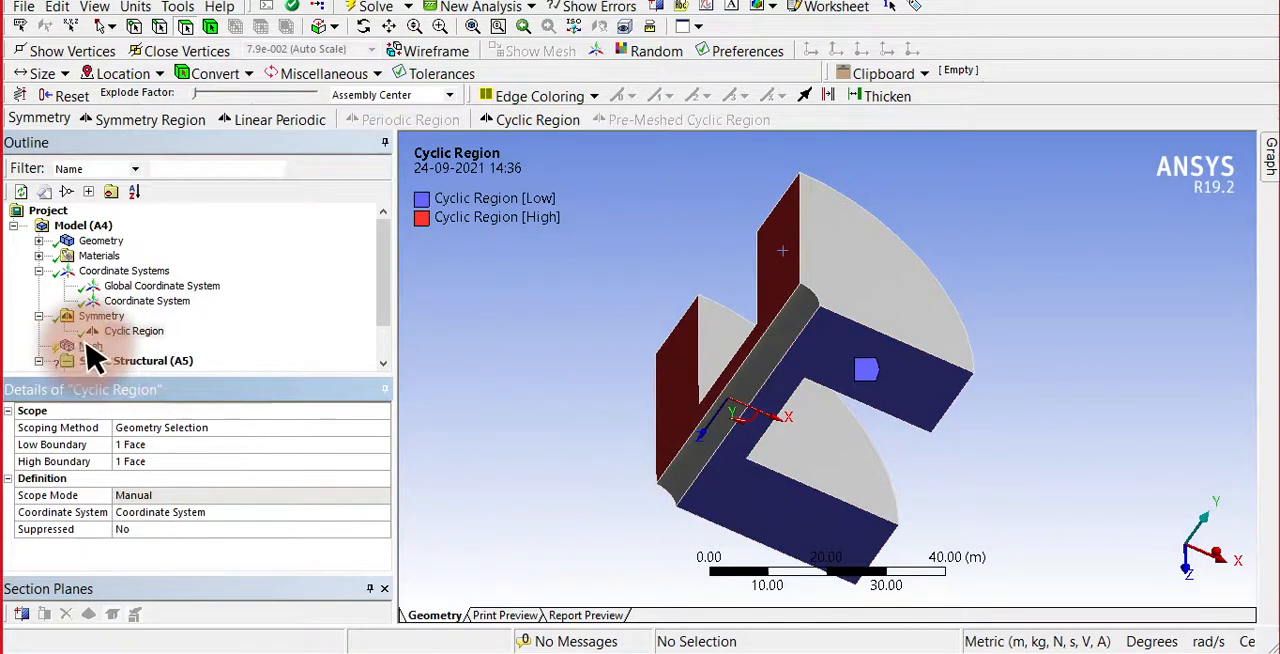
Generate the mesh of the spool sector with the default mesh settings.
click(90, 346)
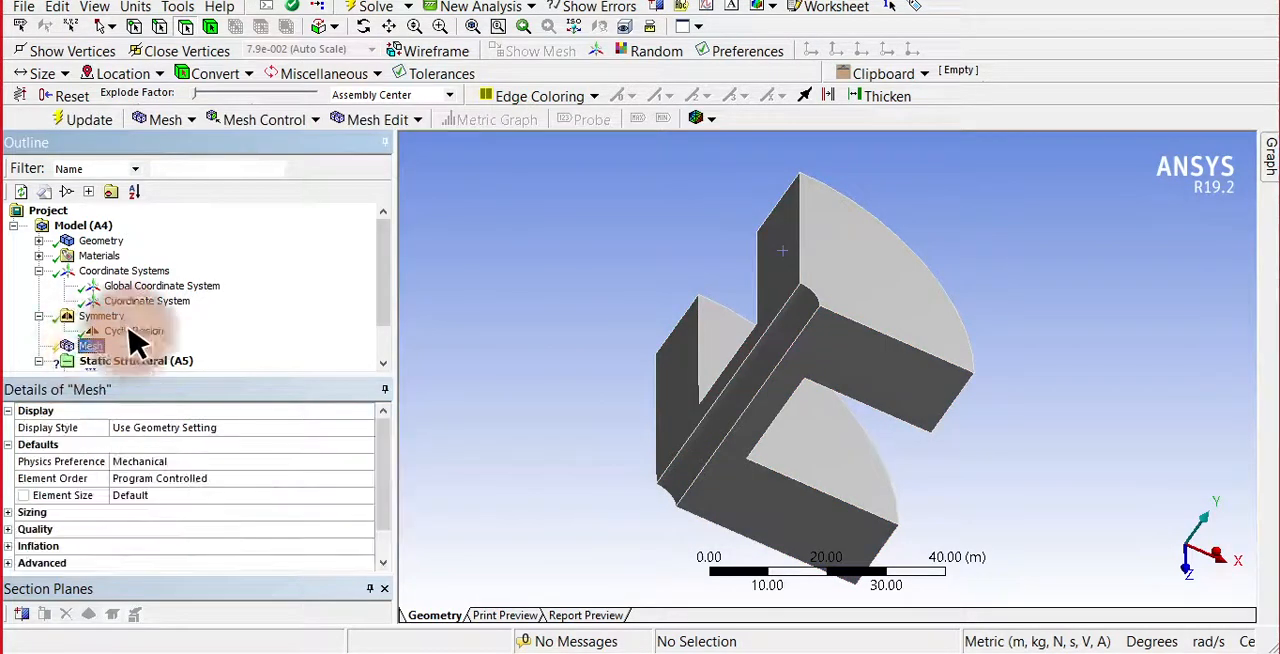
click(90, 121)
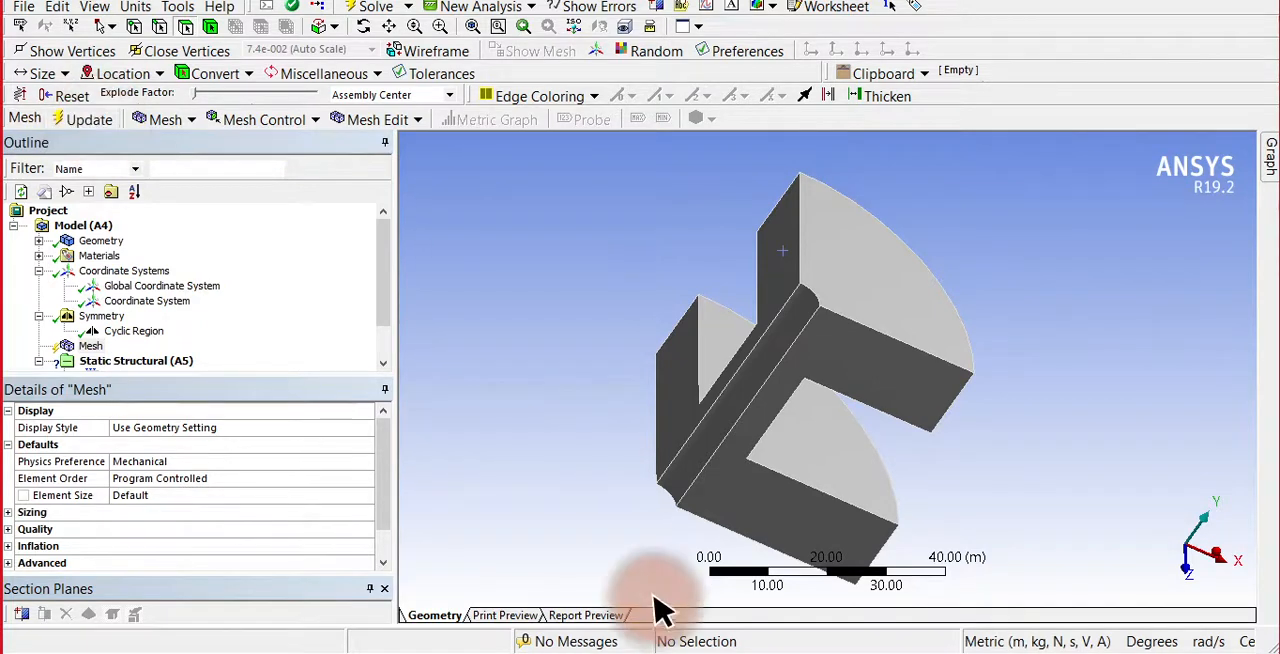
click(68, 114)
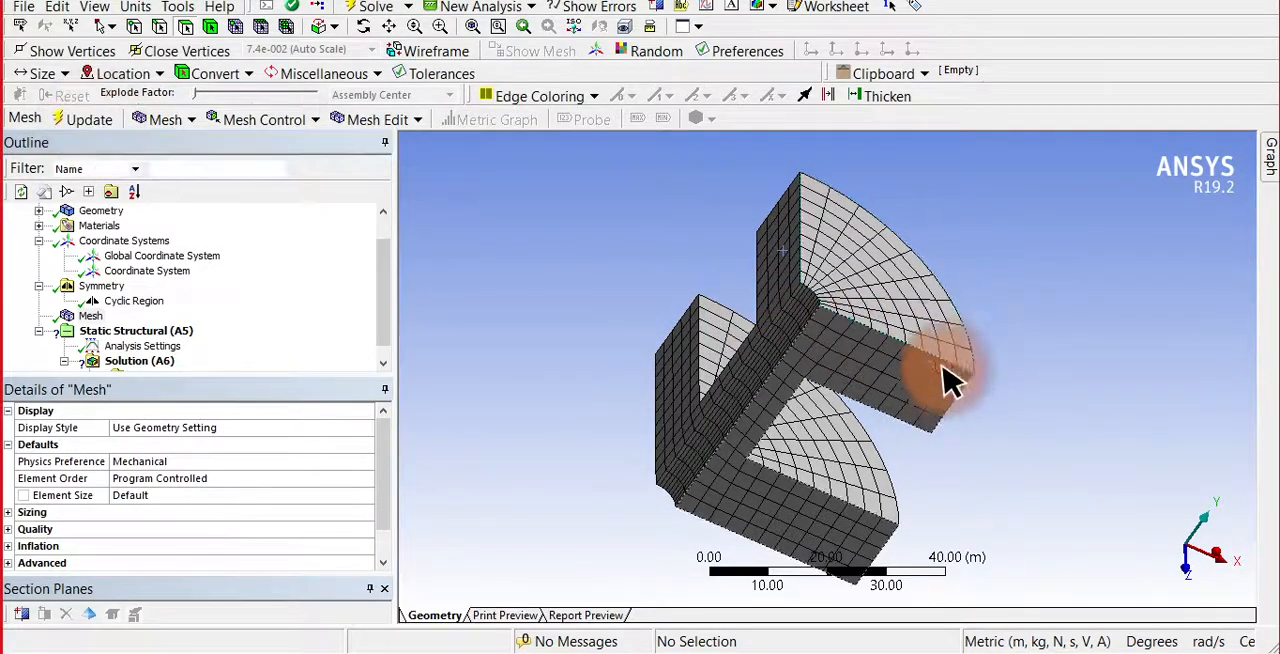
click(362, 27)
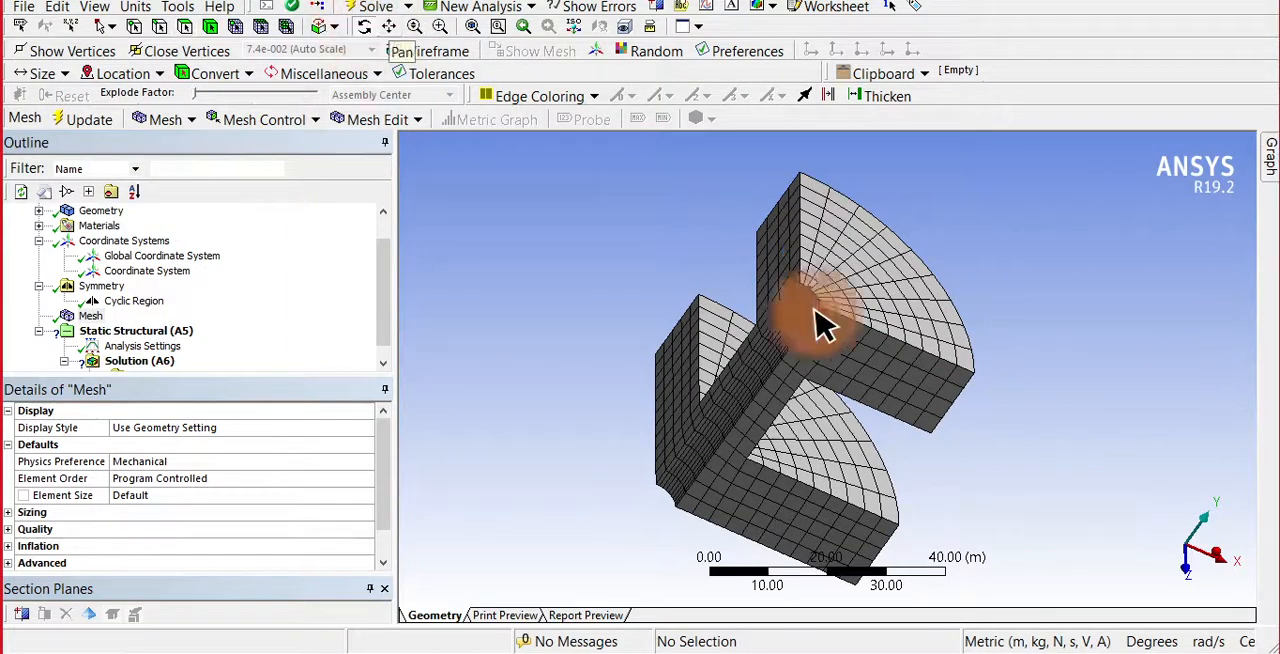
drag(814, 323, 849, 250)
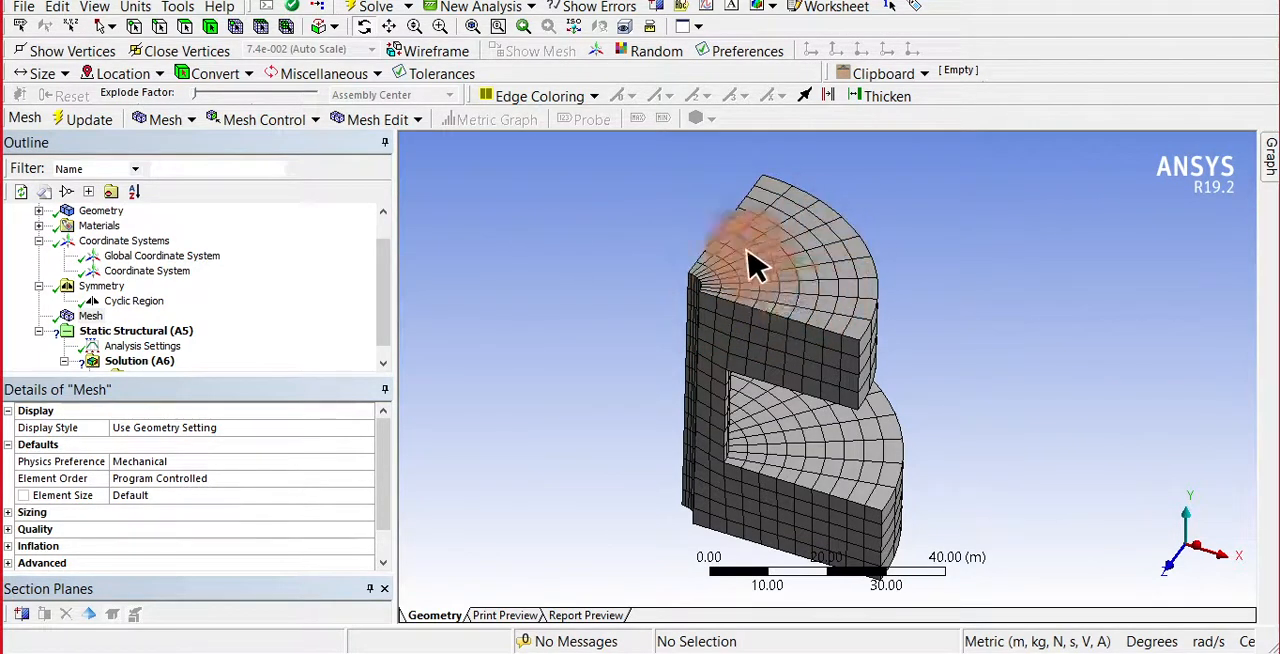
drag(386, 301, 396, 348)
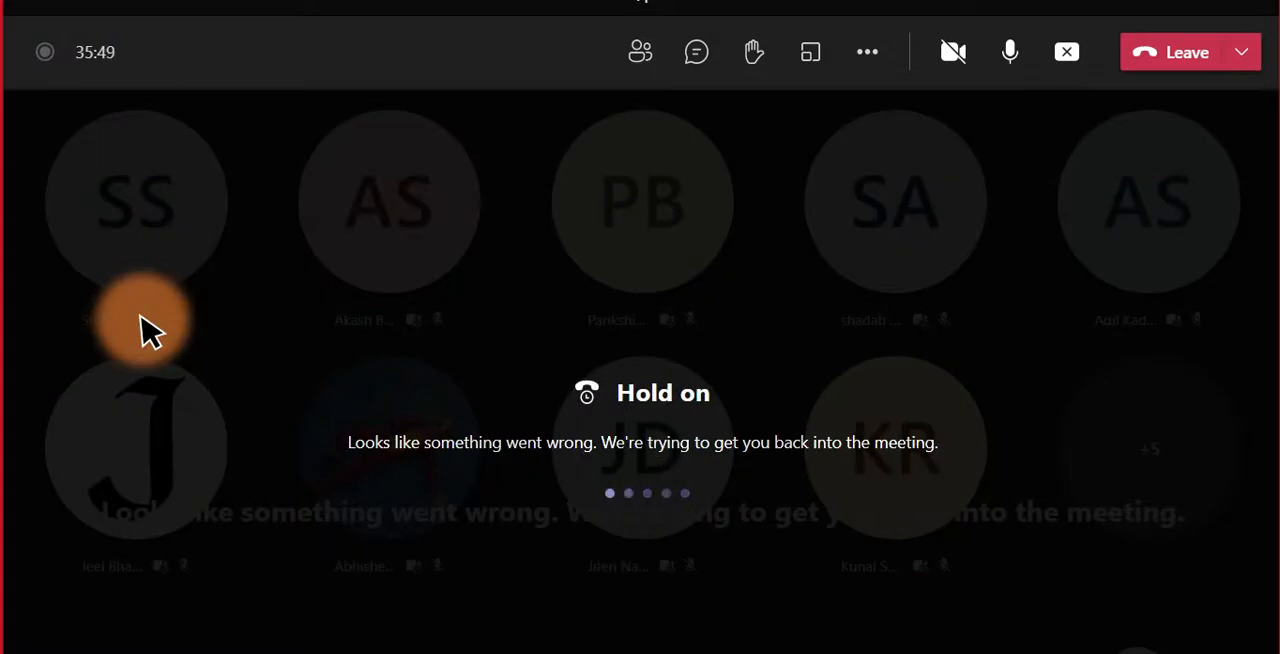
Switch from the Microsoft Teams meeting back to the axisymmetric model in Mechanical.
key(alt+Tab)
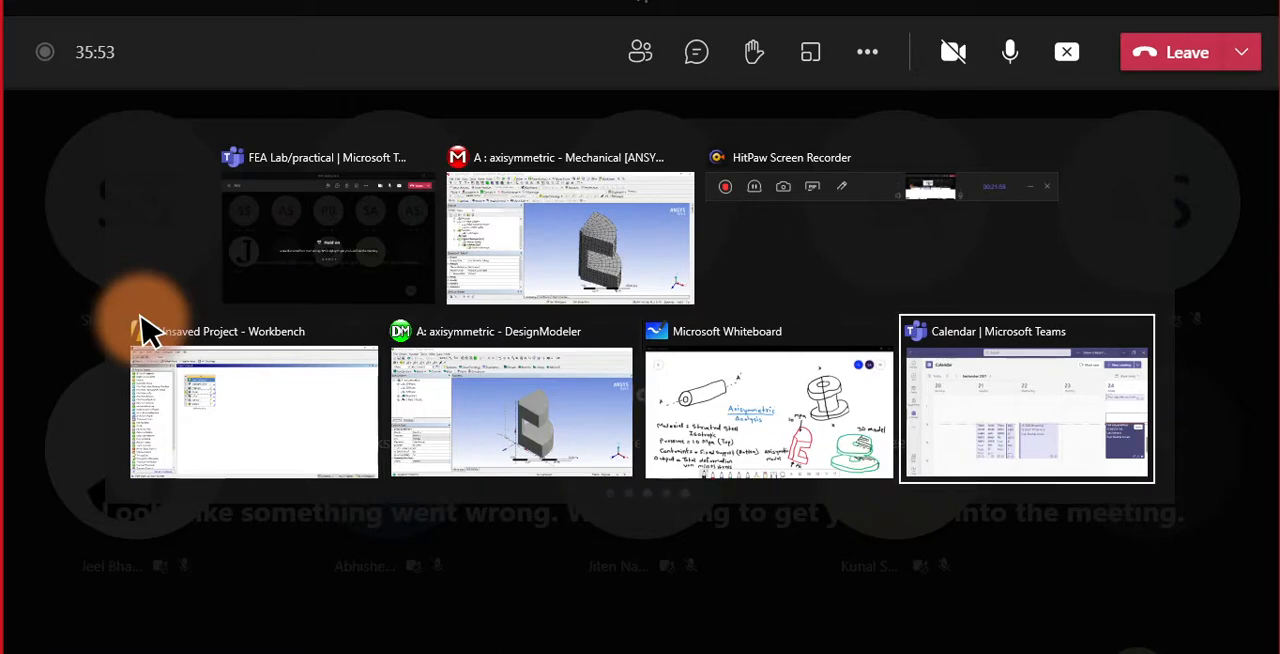
key(alt+Tab)
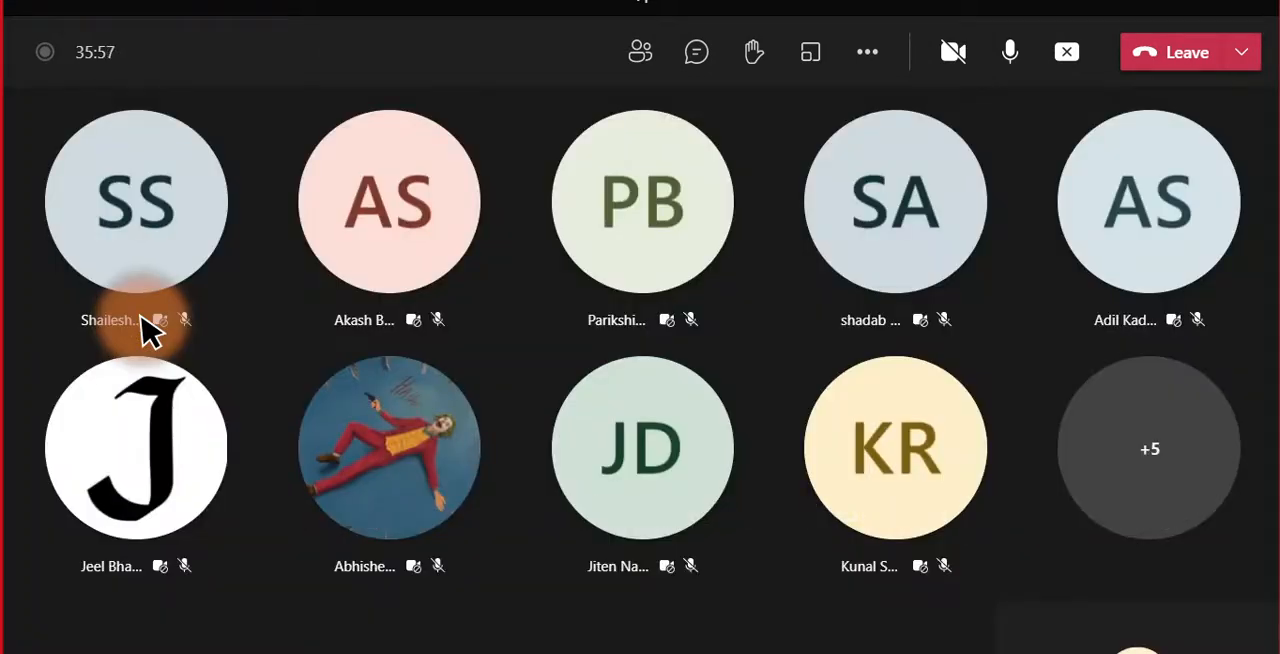
key(alt+Tab)
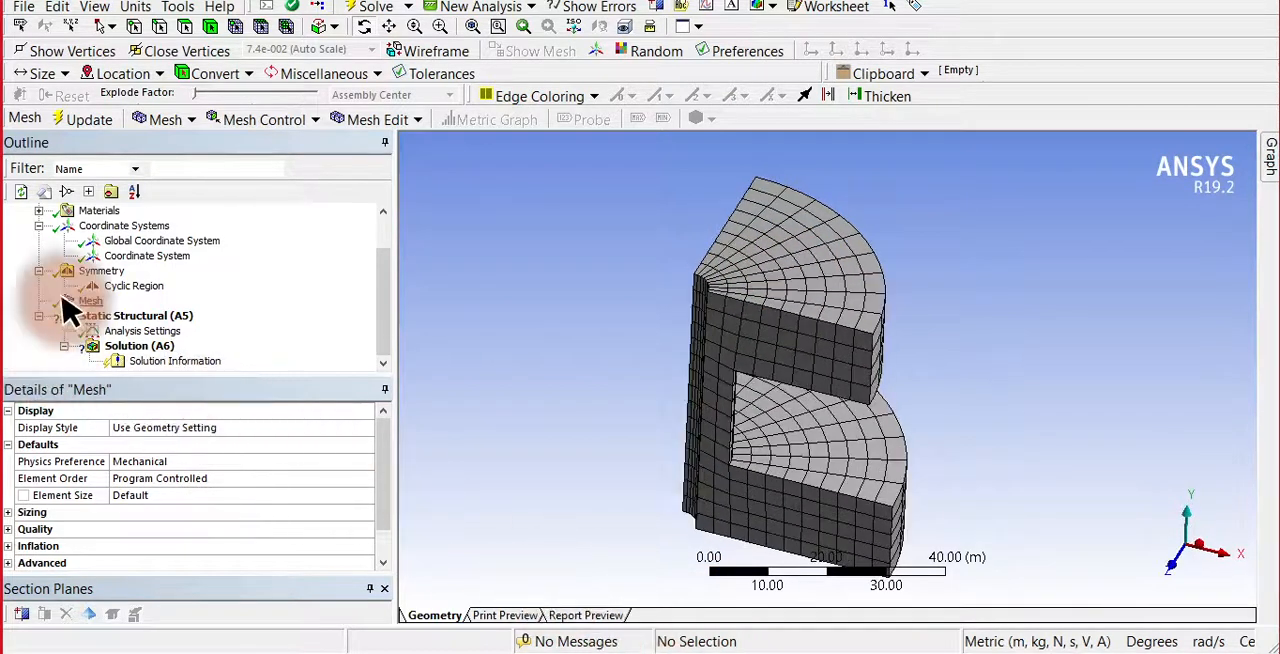
Add a Fixed Support to the static structural analysis on the flat underside face of the spool's lower flange.
click(125, 318)
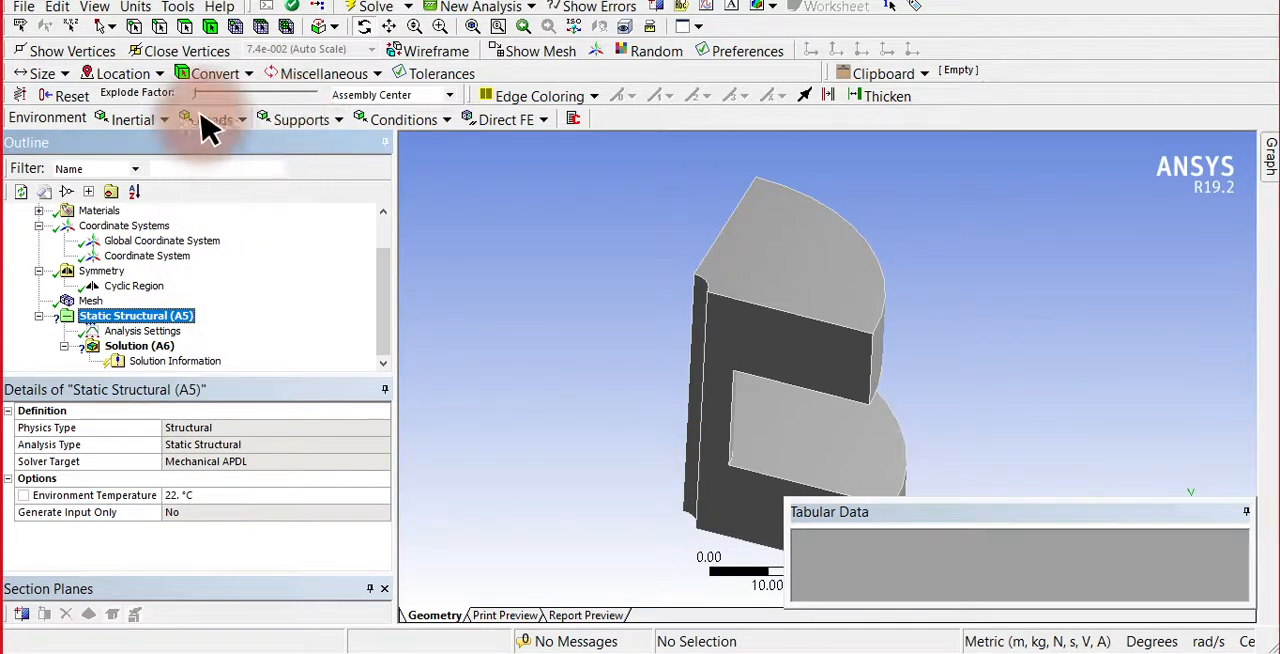
click(333, 122)
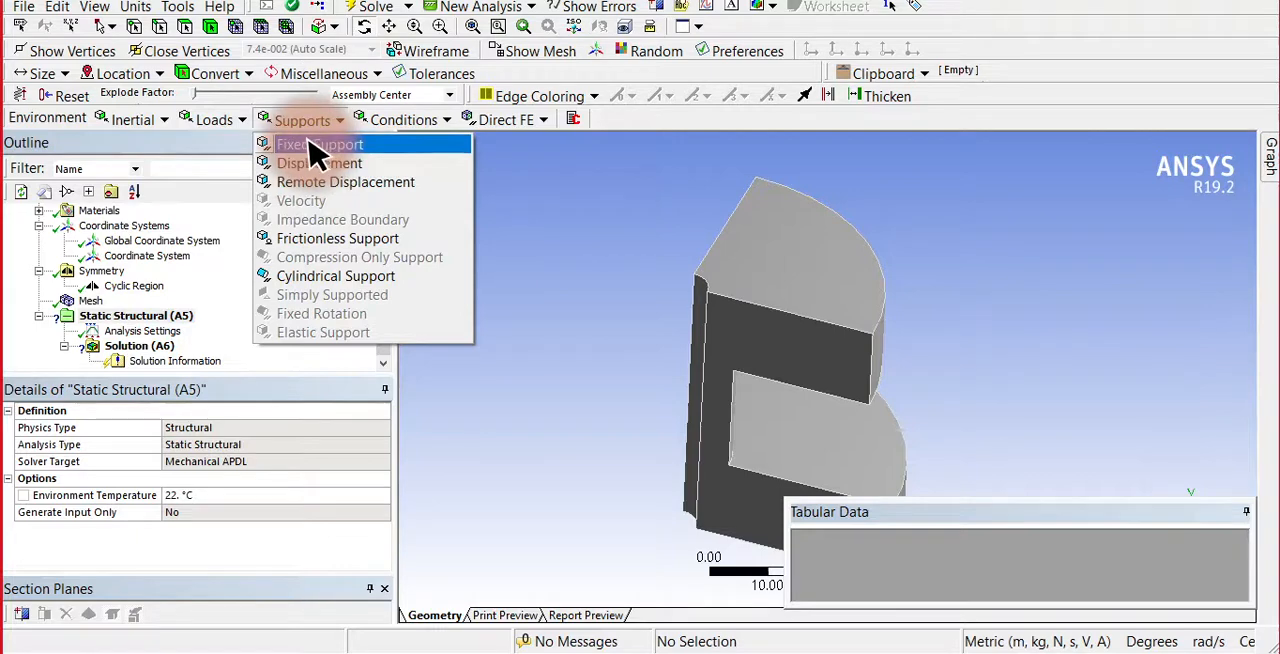
click(318, 148)
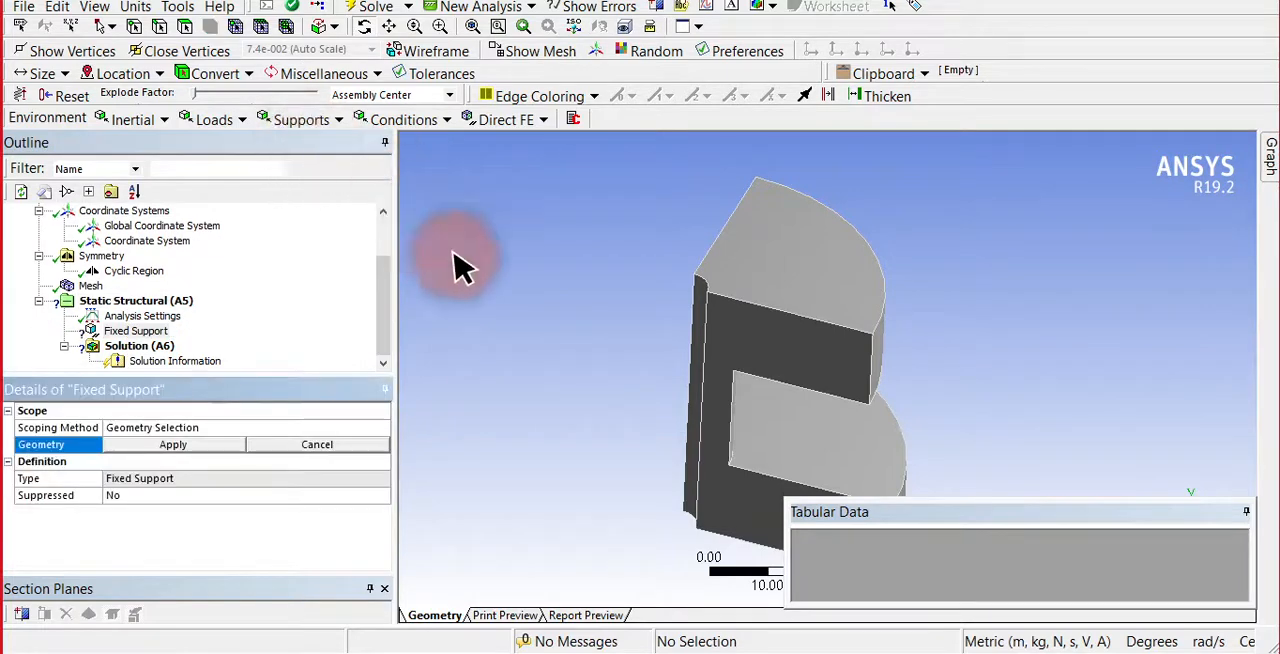
middle_drag(634, 386, 620, 262)
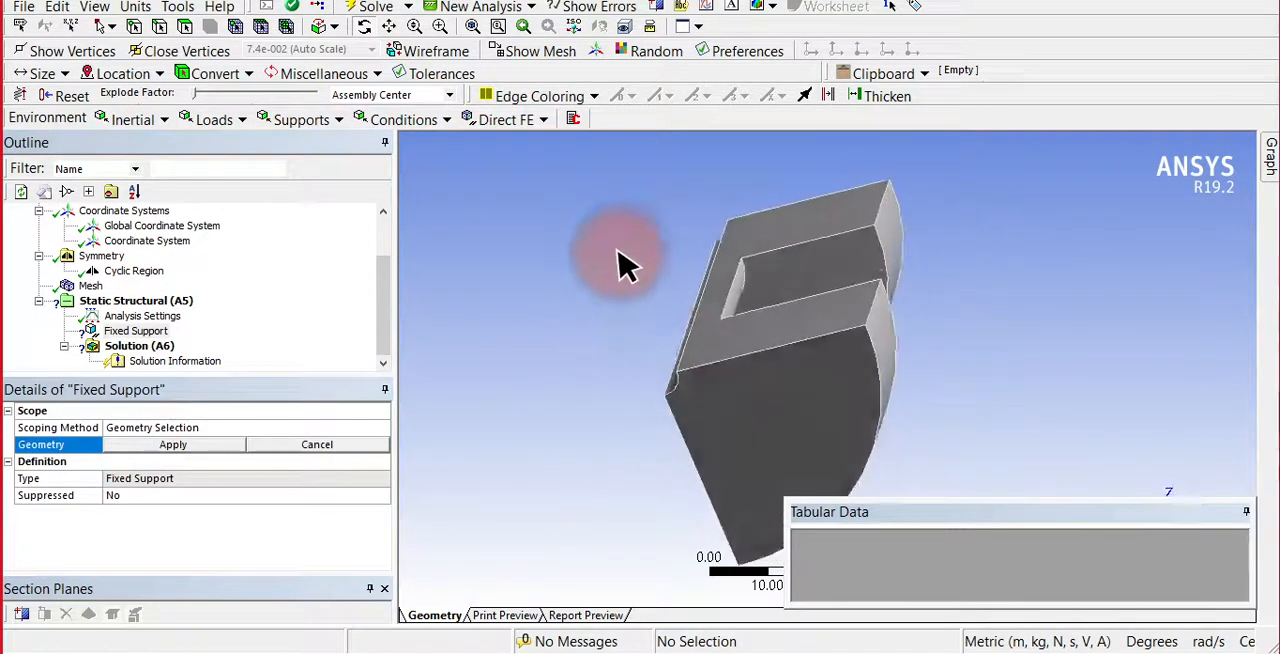
click(188, 22)
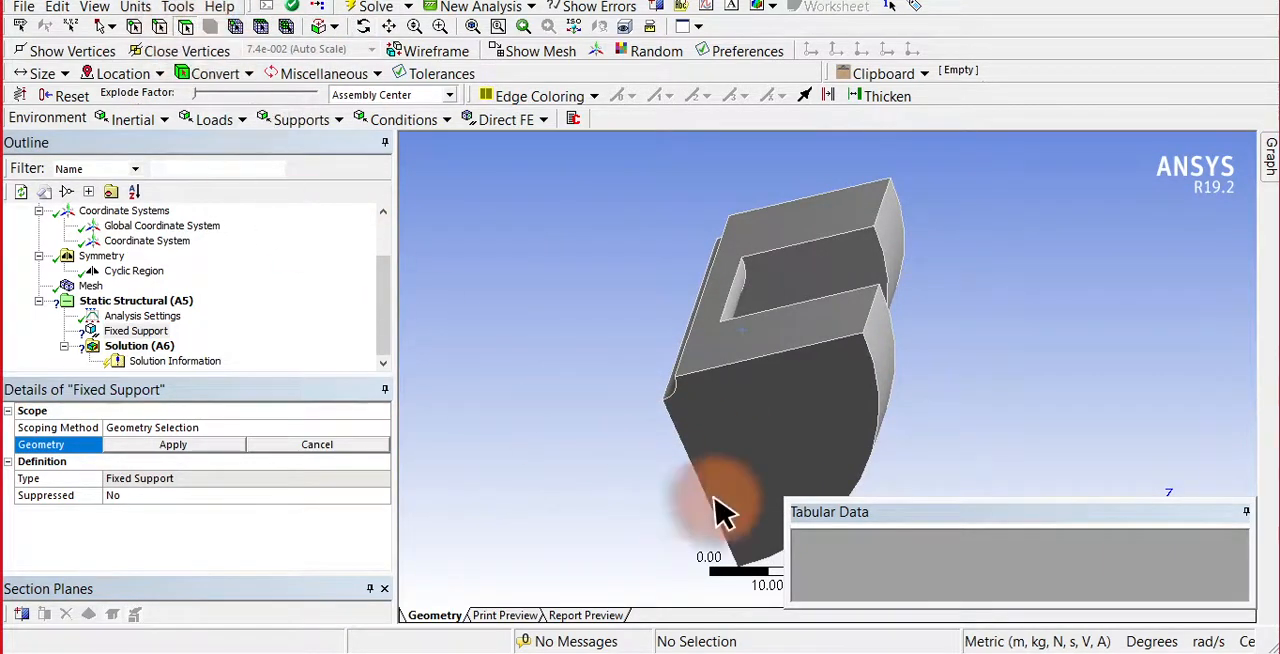
click(765, 455)
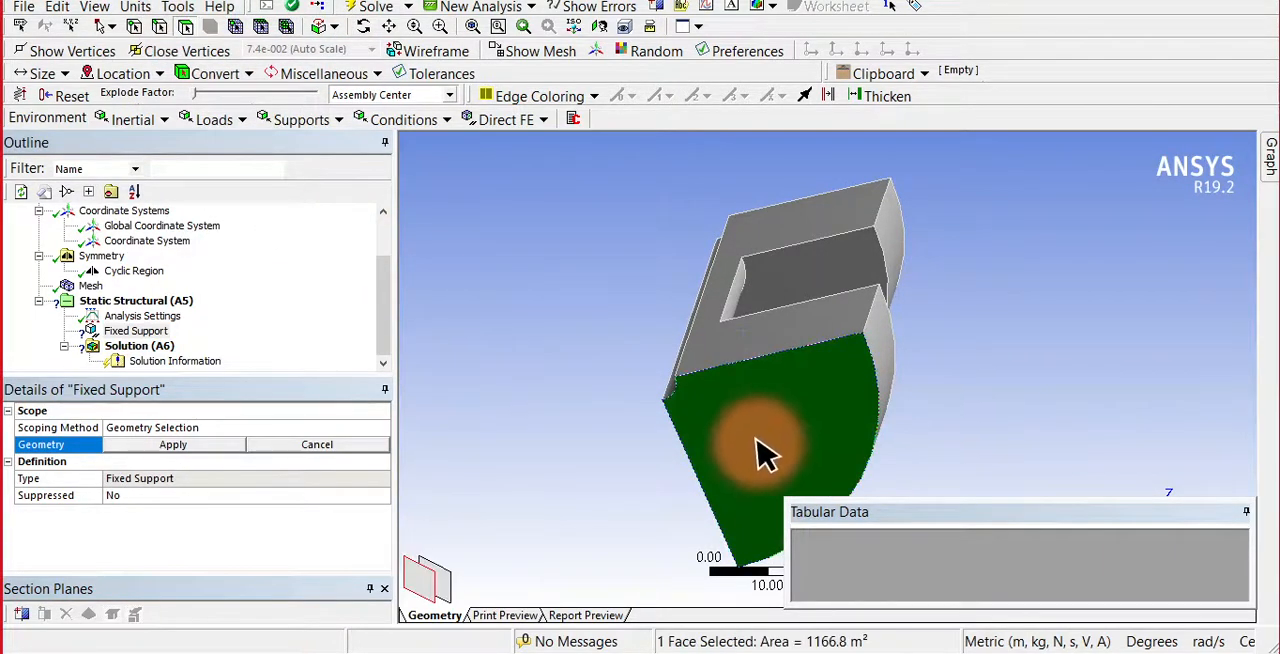
click(178, 445)
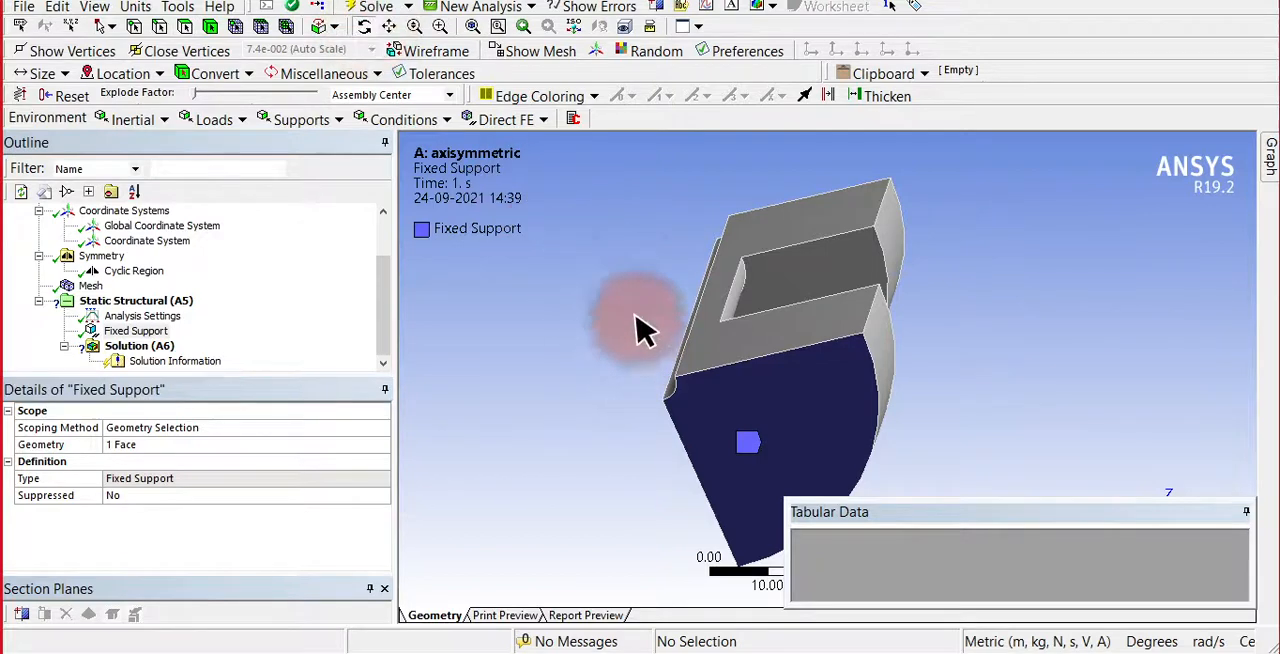
Apply a pressure load of 10 Pa to the flat top face of the spool sector's upper flange.
middle_drag(640, 330, 583, 403)
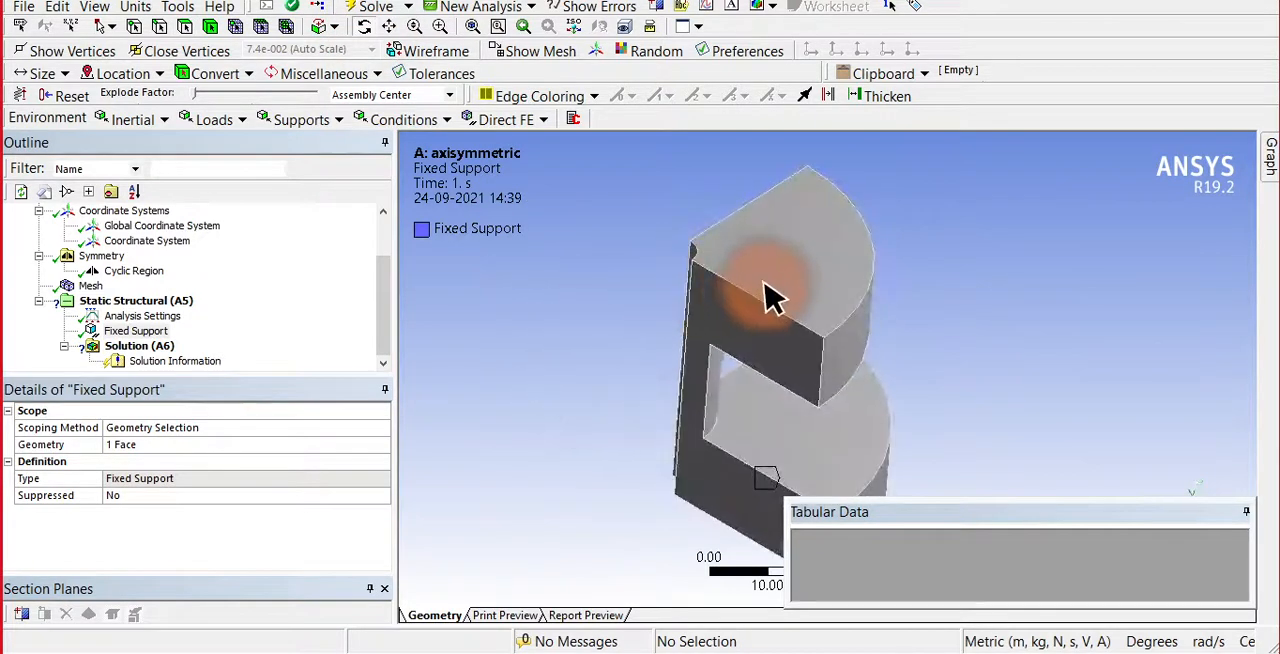
click(241, 120)
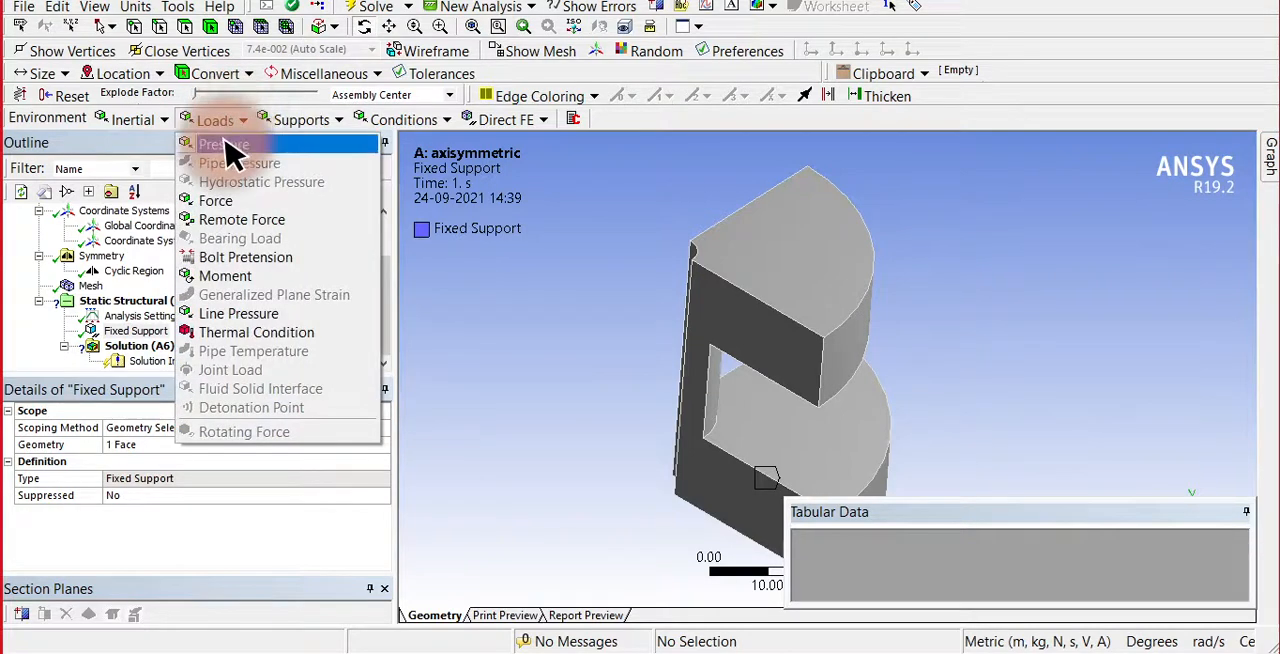
click(228, 148)
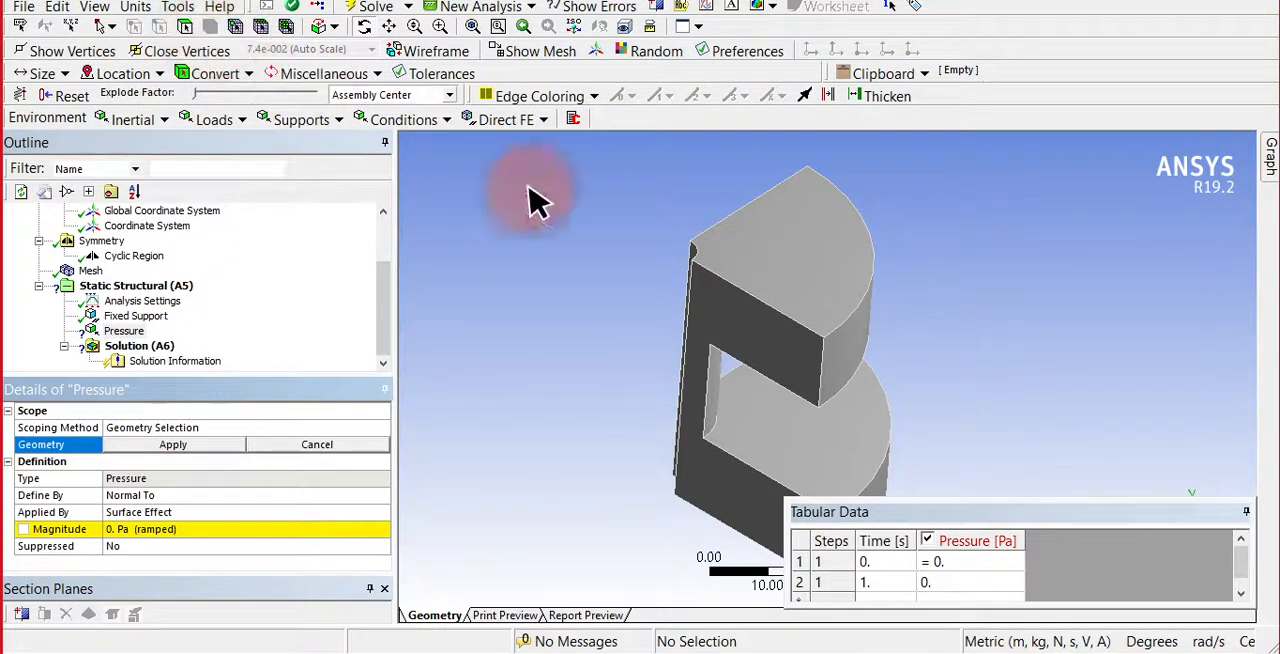
click(212, 26)
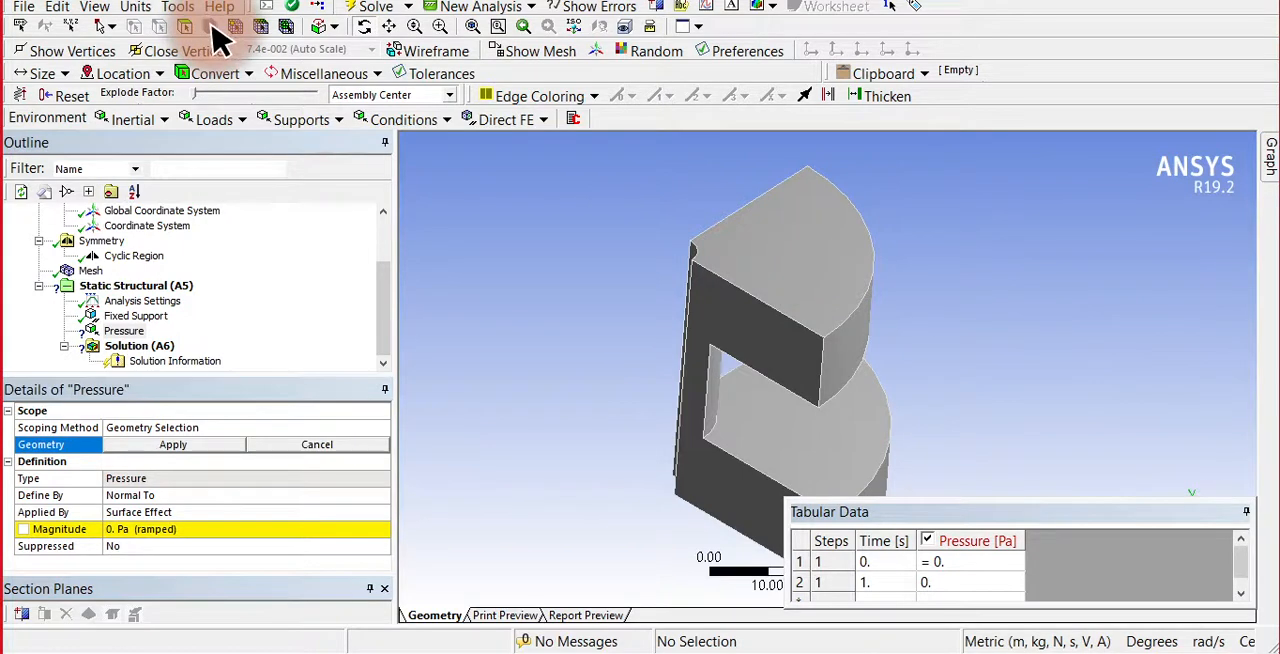
click(780, 262)
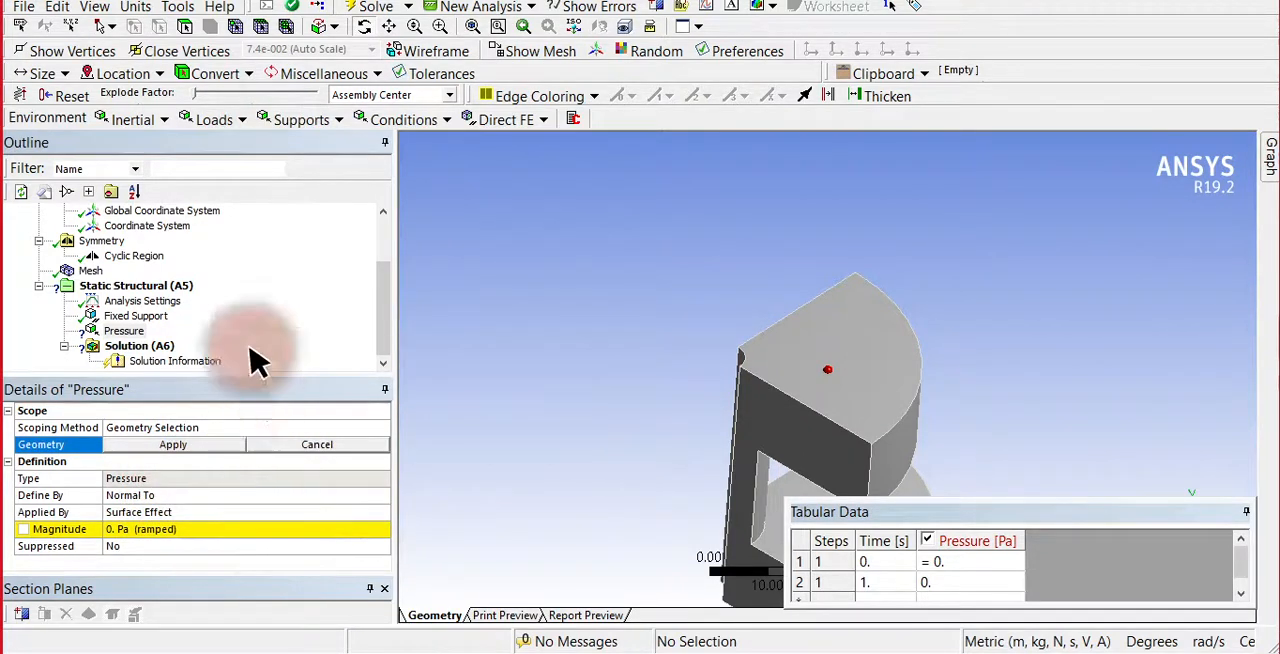
click(843, 372)
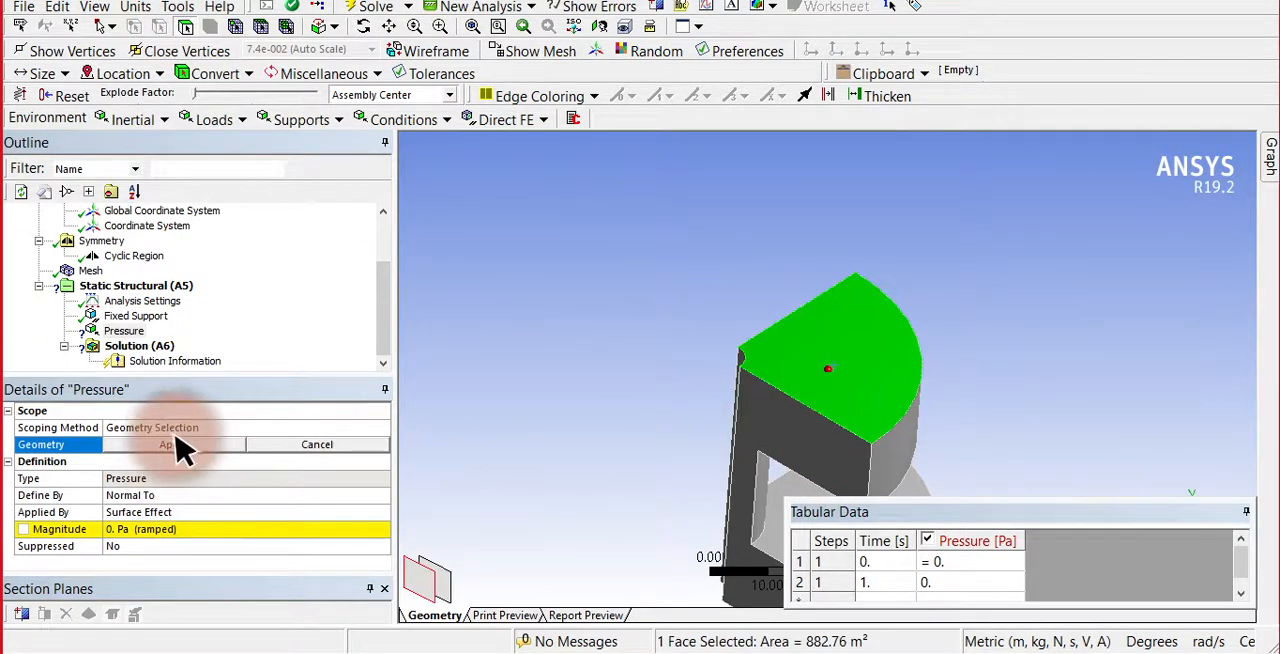
click(122, 530)
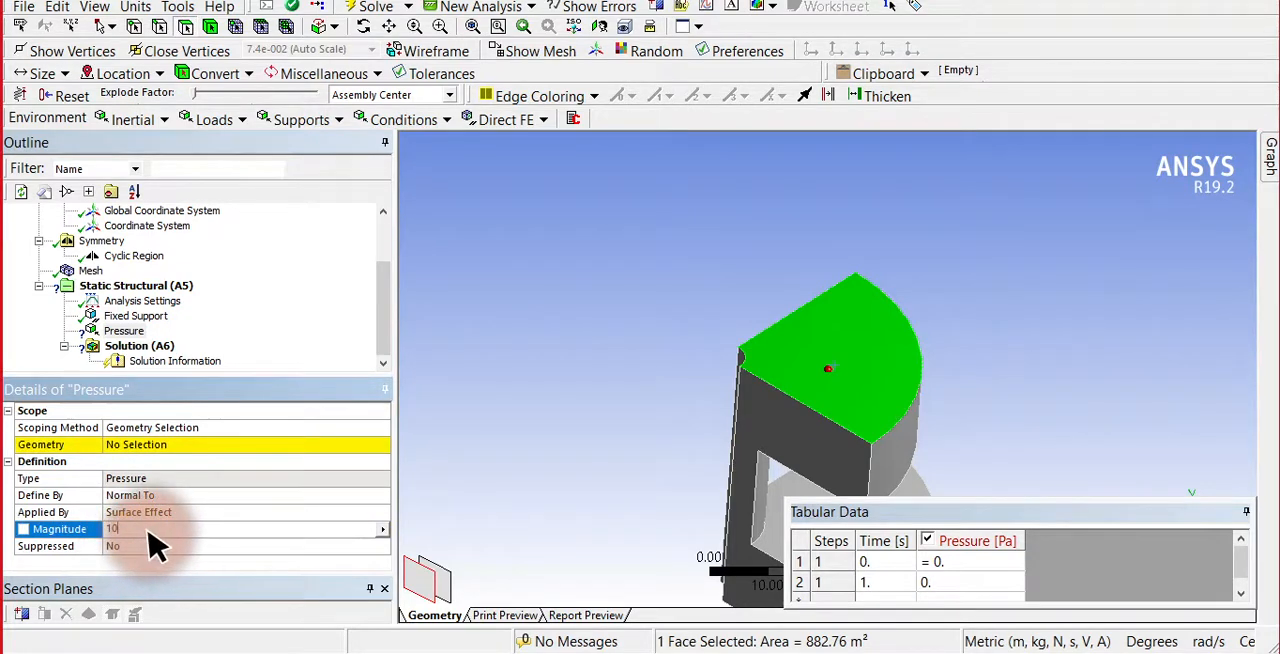
key(Return)
click(213, 452)
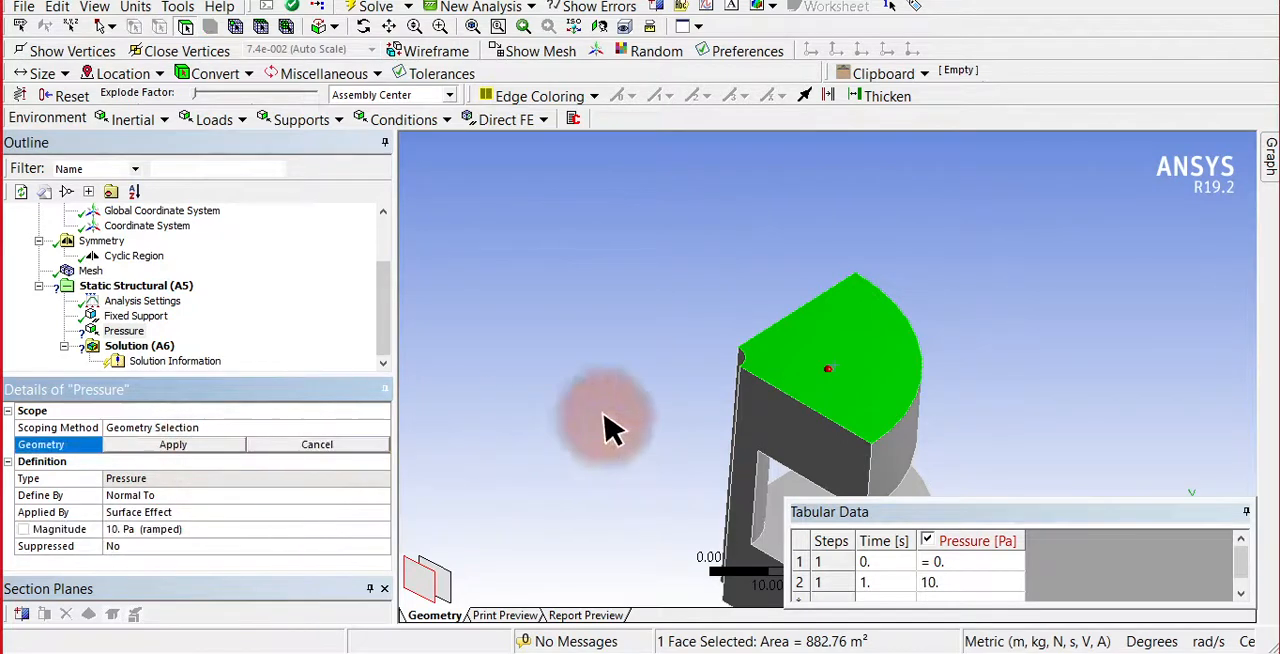
click(222, 448)
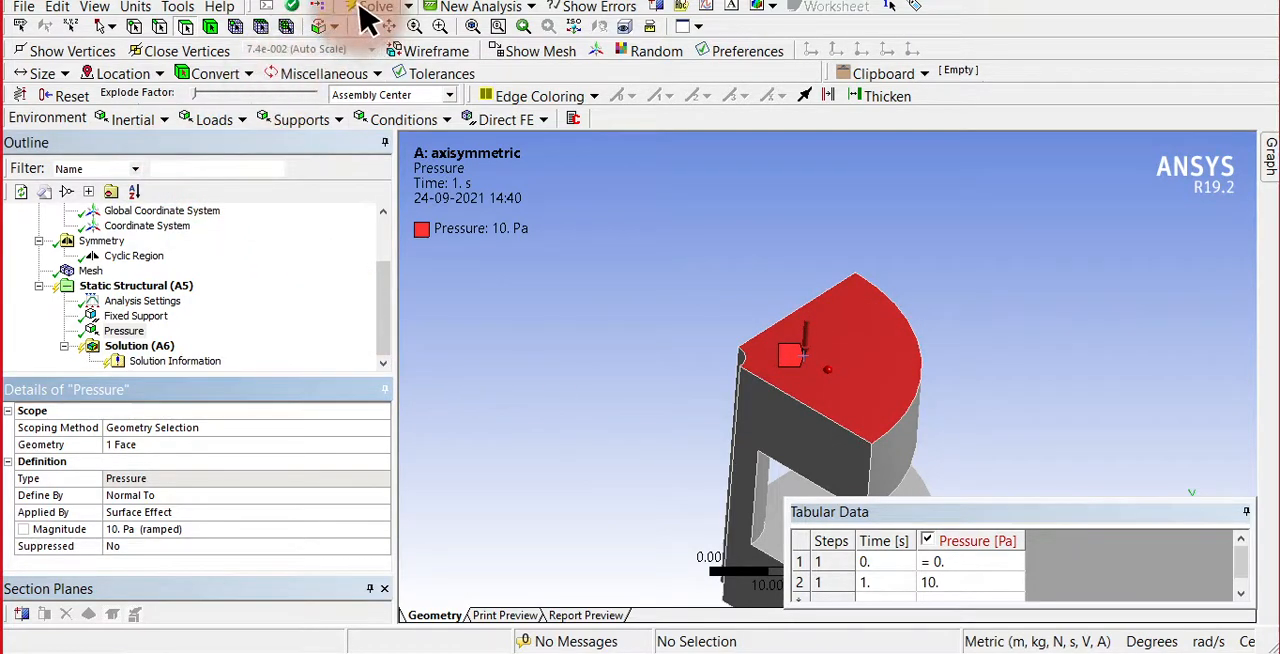
Add a Total Deformation result for all bodies to the static structural solution.
click(385, 331)
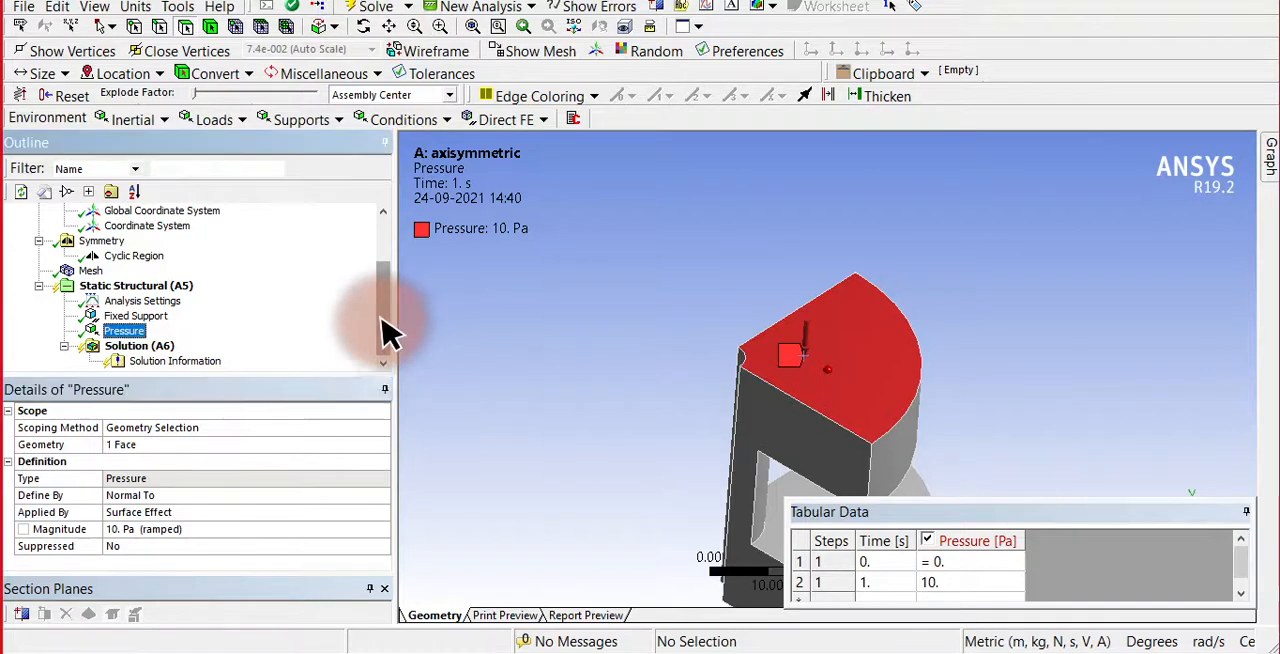
click(143, 350)
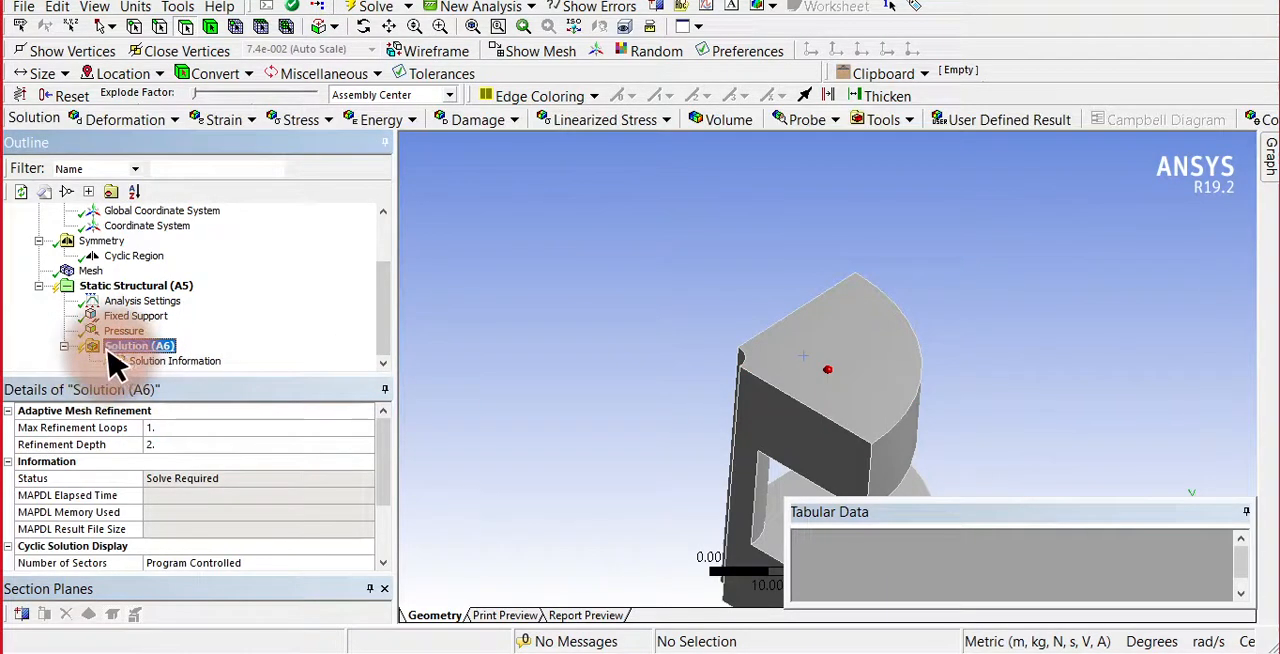
right_click(115, 350)
mouse_move(160, 358)
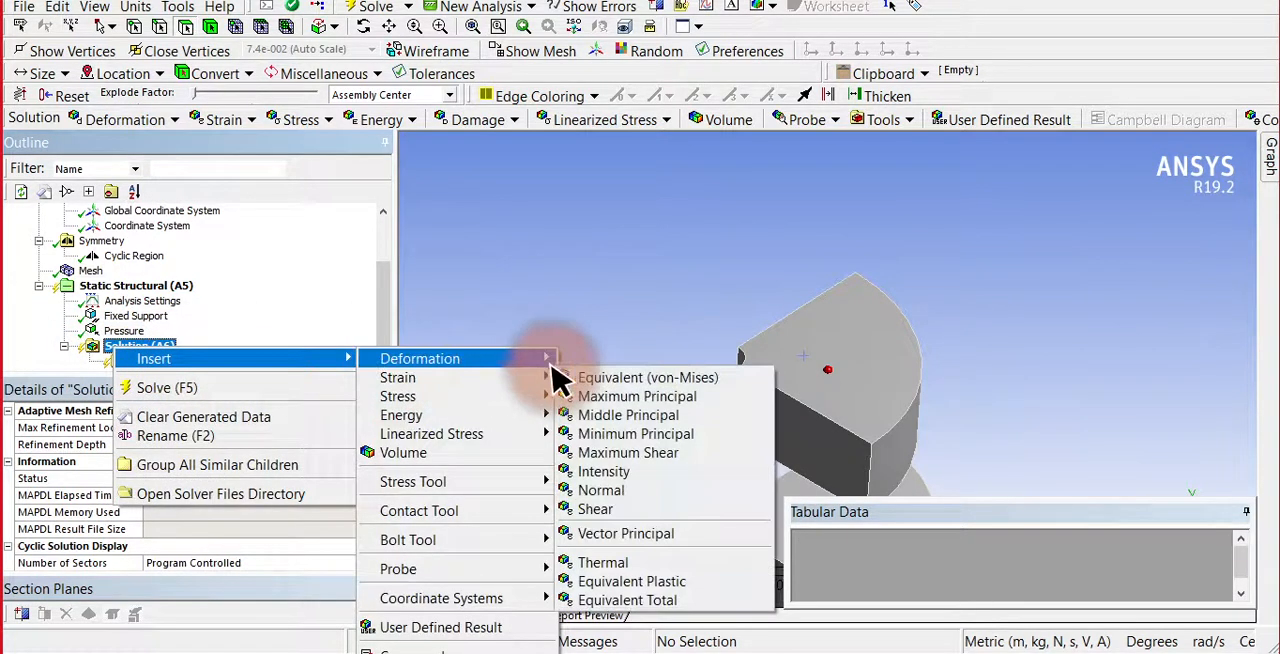
mouse_move(530, 360)
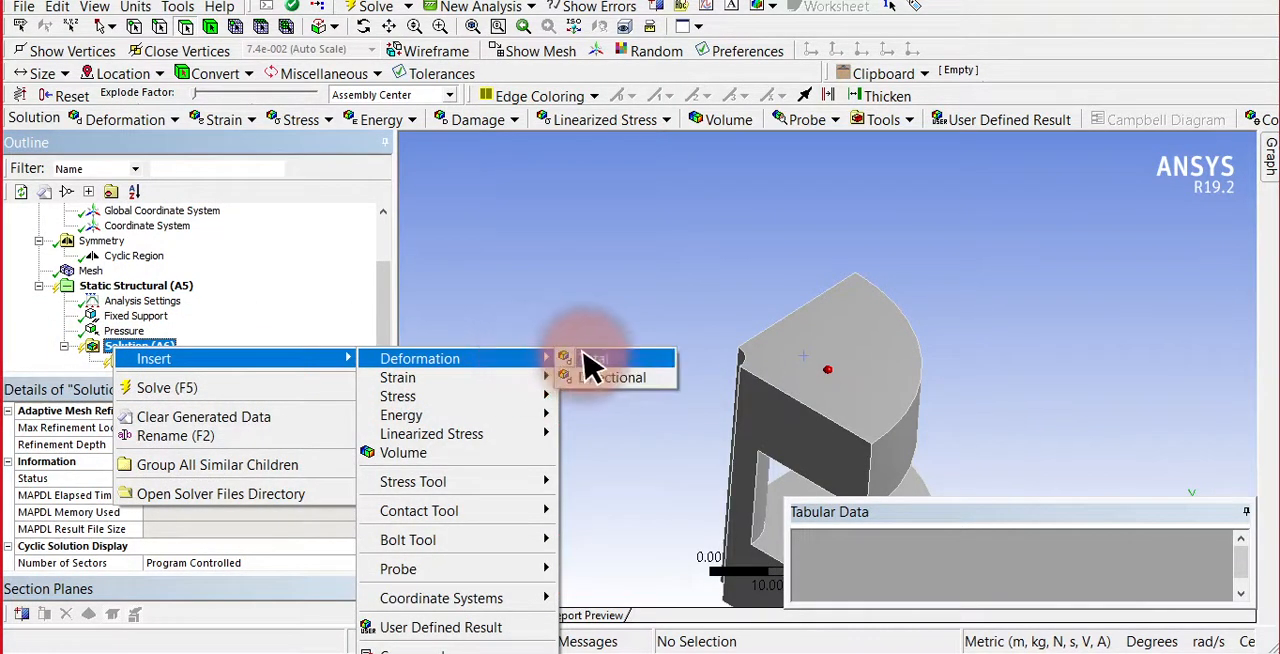
click(590, 360)
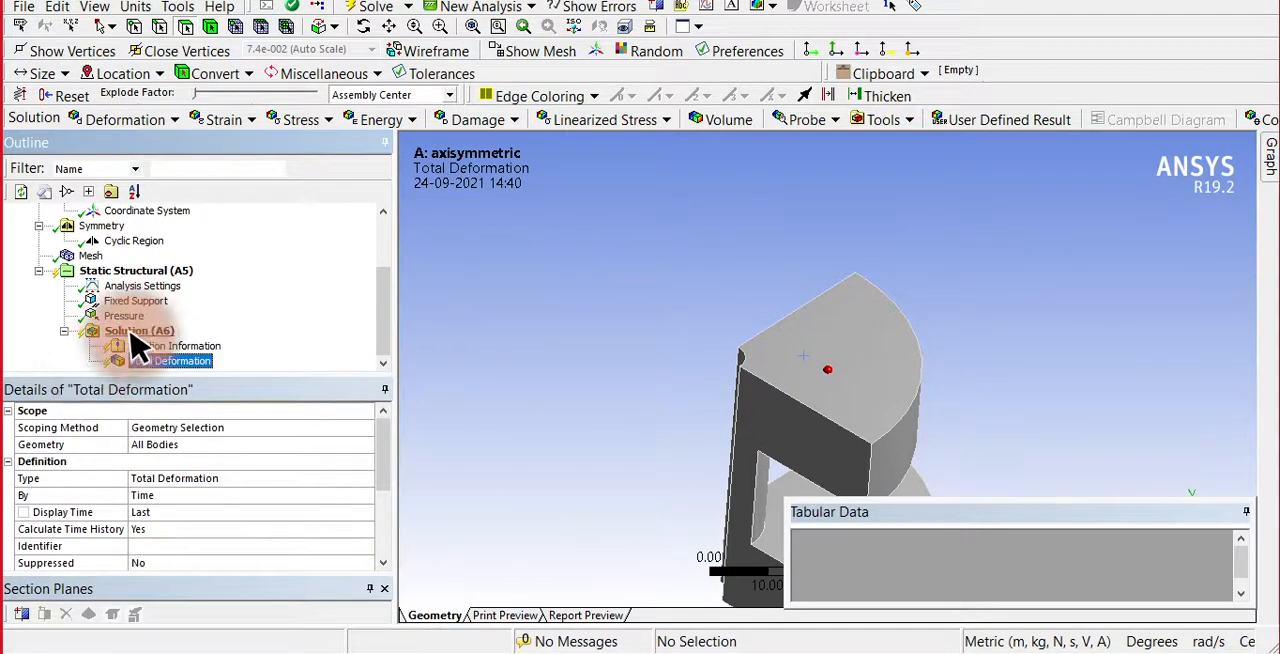
Add an Equivalent (von-Mises) Stress result to the solution and solve the analysis.
click(132, 331)
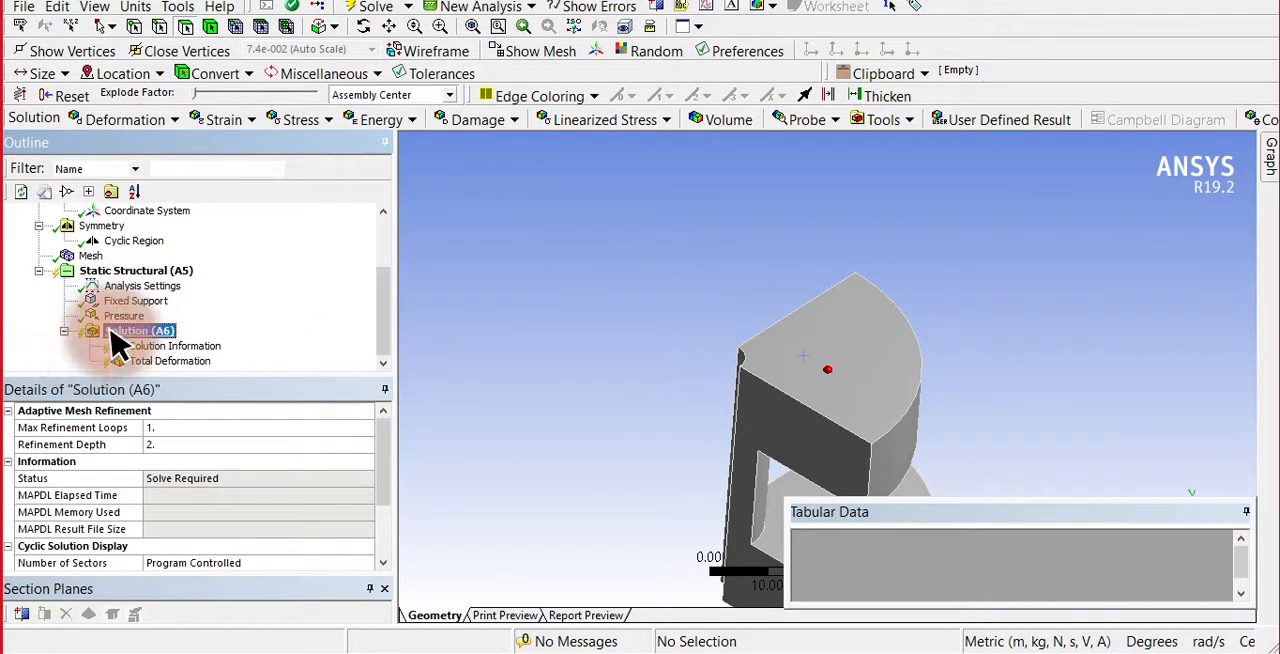
right_click(114, 337)
mouse_move(243, 345)
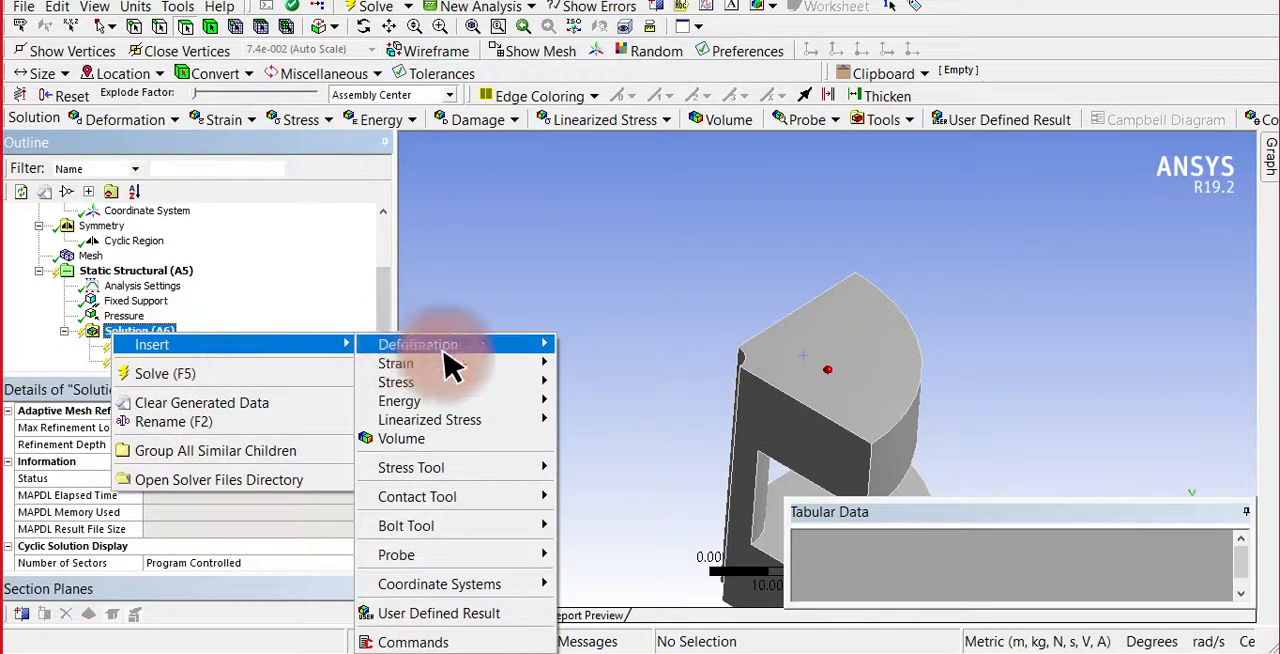
mouse_move(481, 372)
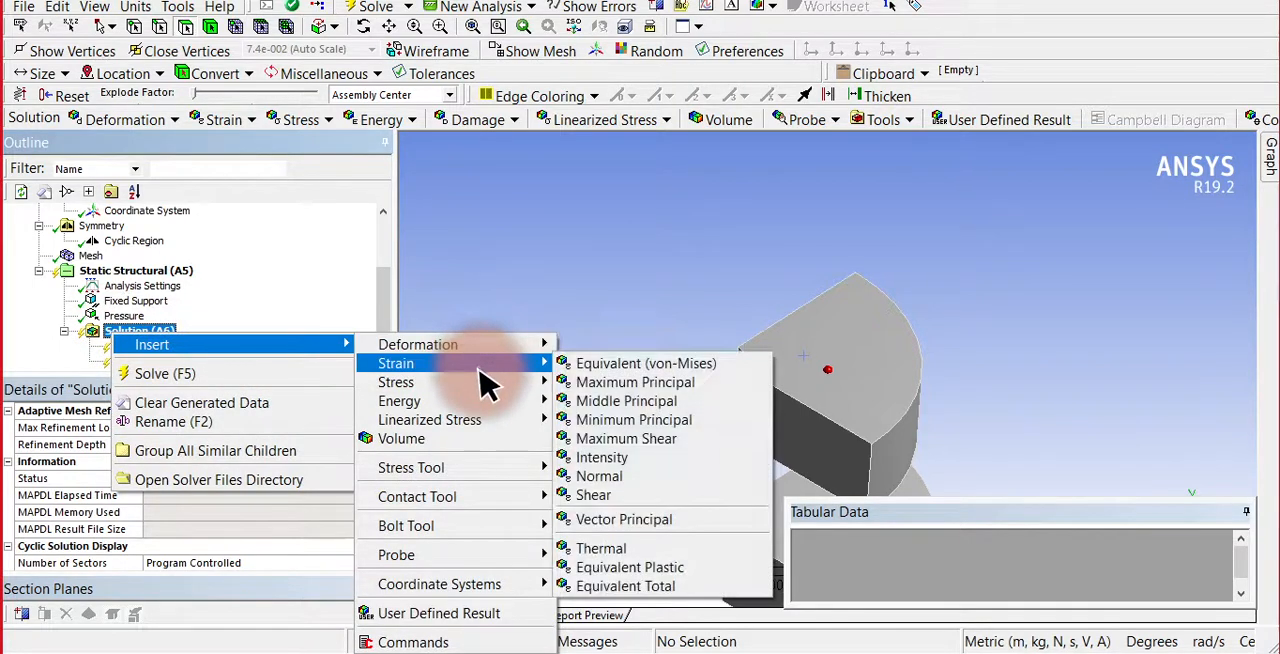
mouse_move(540, 384)
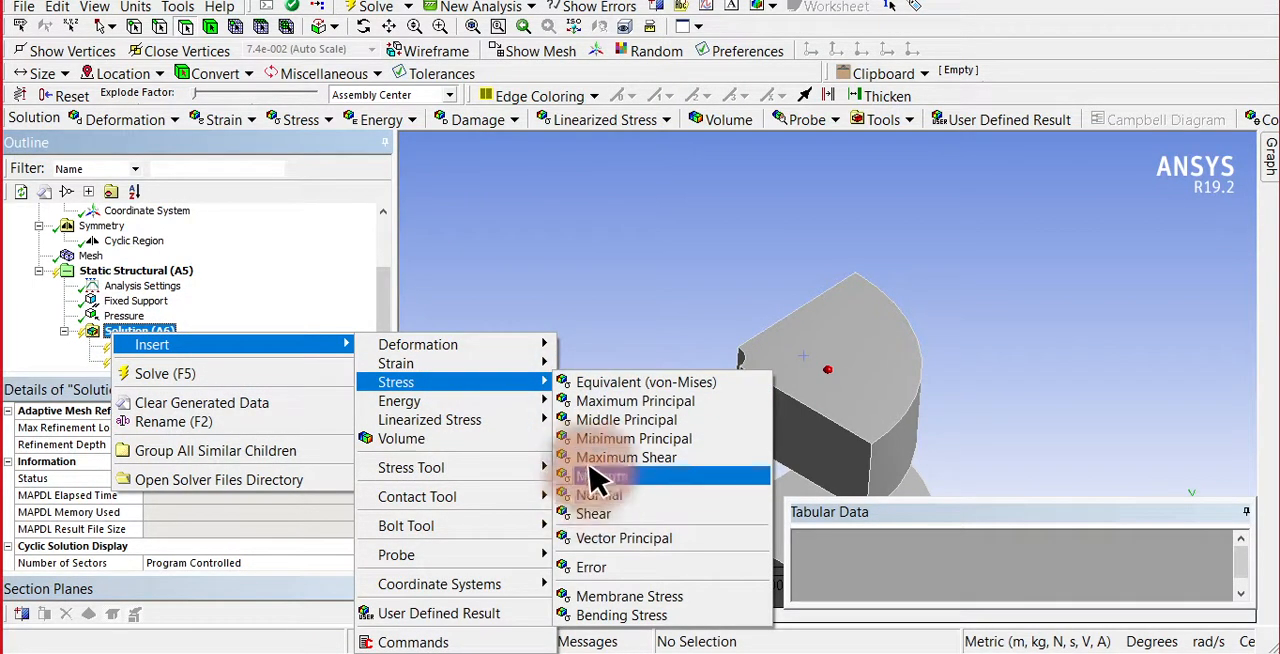
click(612, 385)
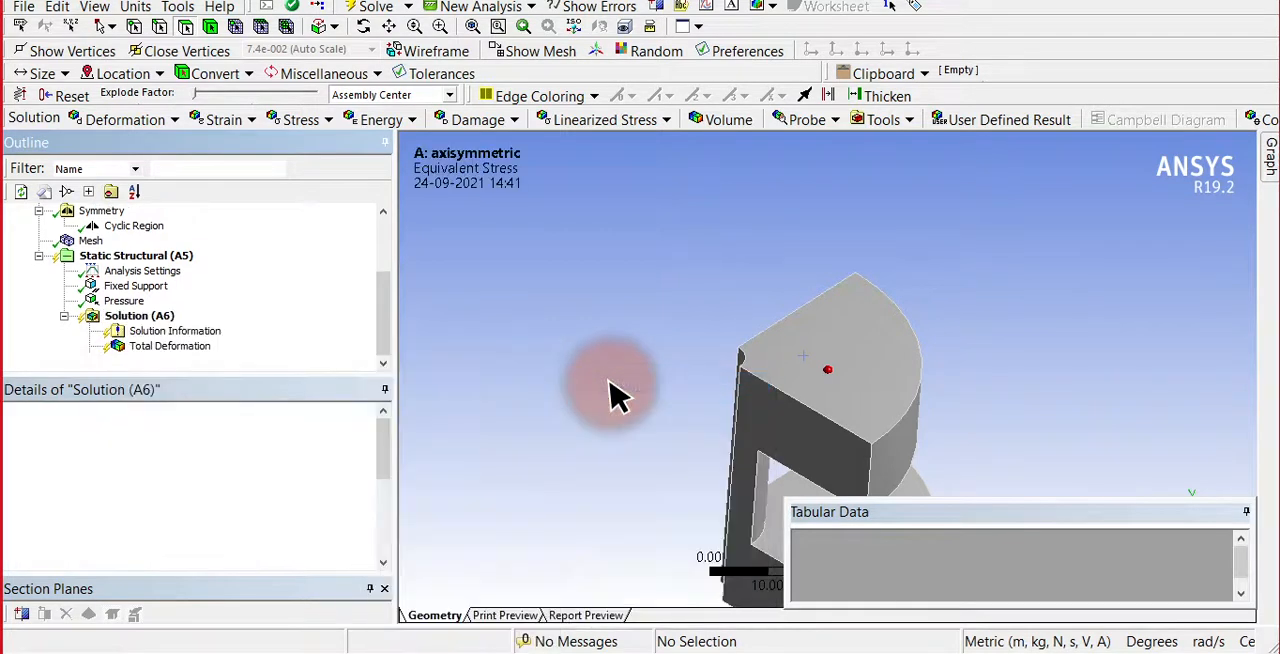
click(365, 12)
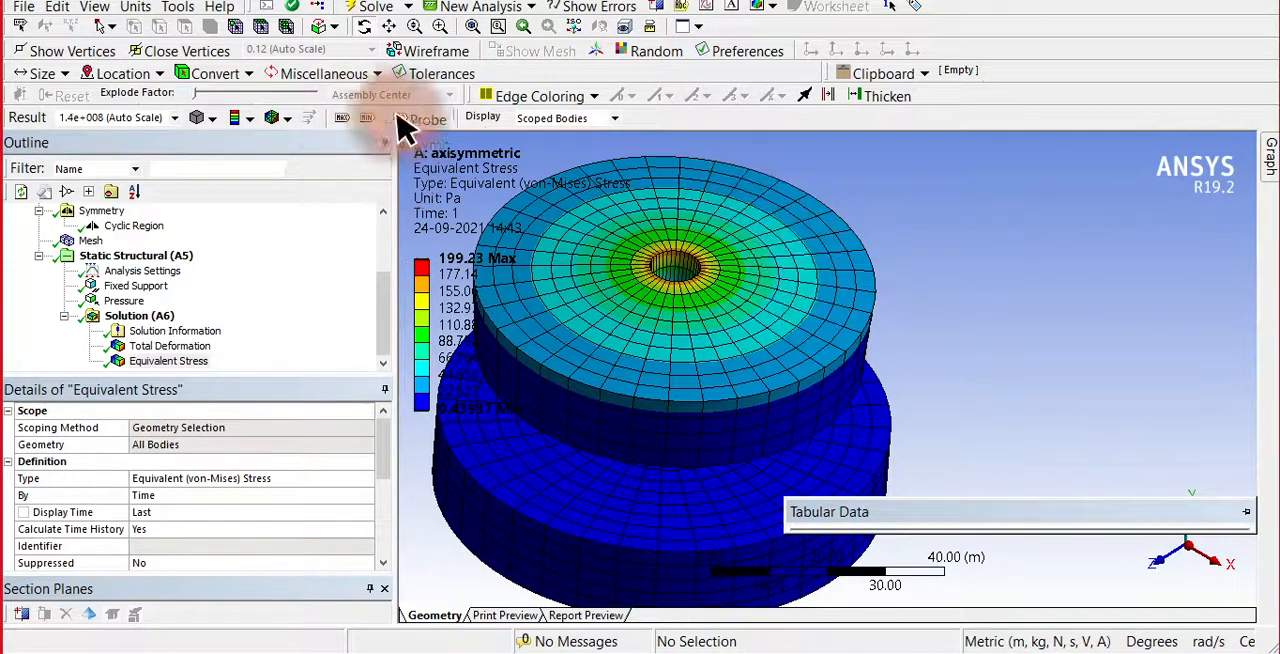
Examine the equivalent stress and total deformation contours on the full spool, including their tabular minimum, maximum and average values.
click(472, 25)
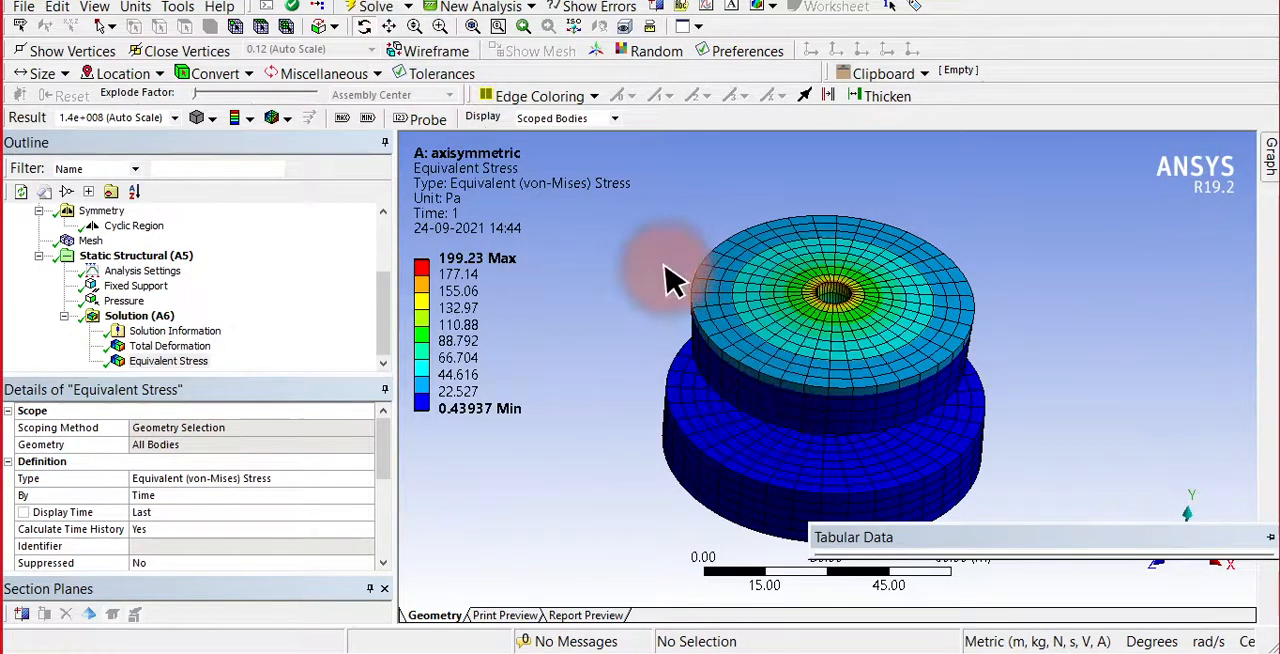
middle_drag(674, 277, 855, 270)
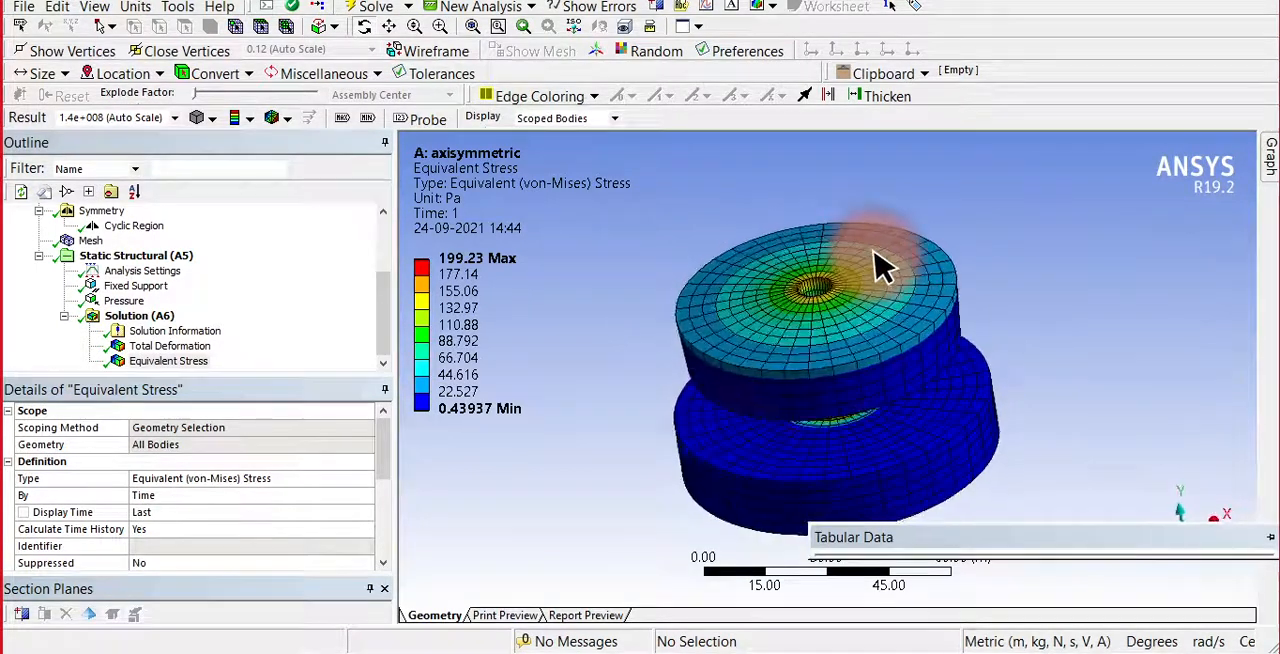
middle_drag(585, 313, 620, 306)
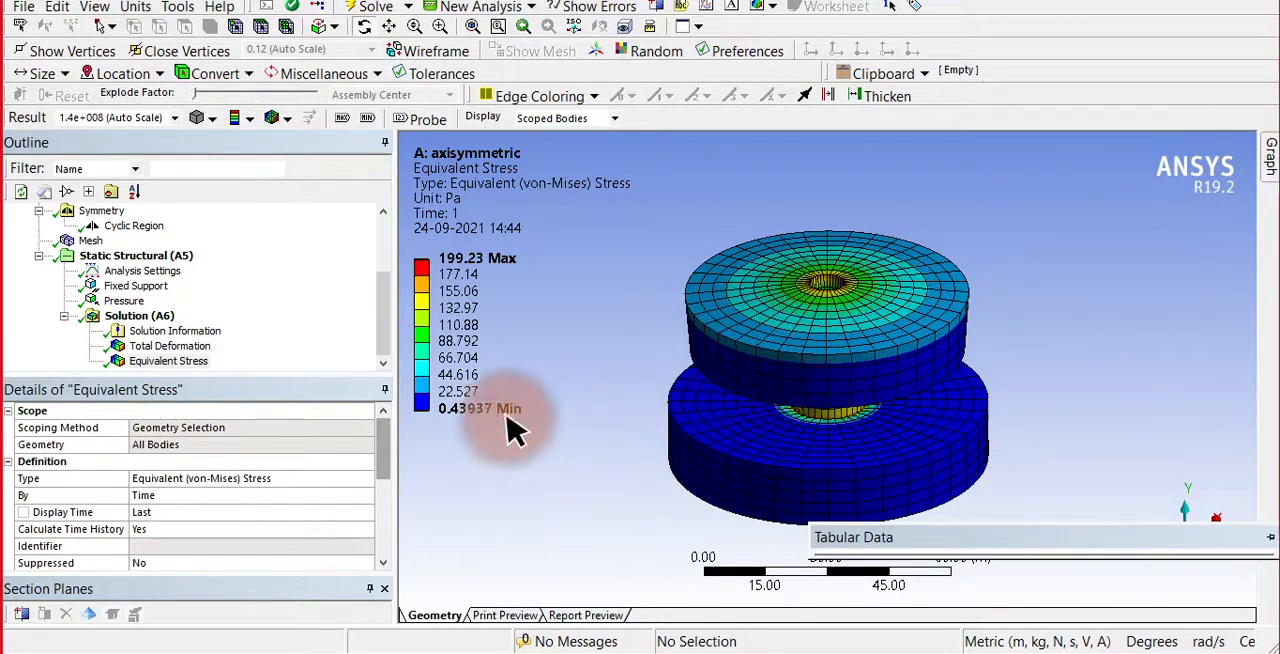
click(162, 360)
click(160, 346)
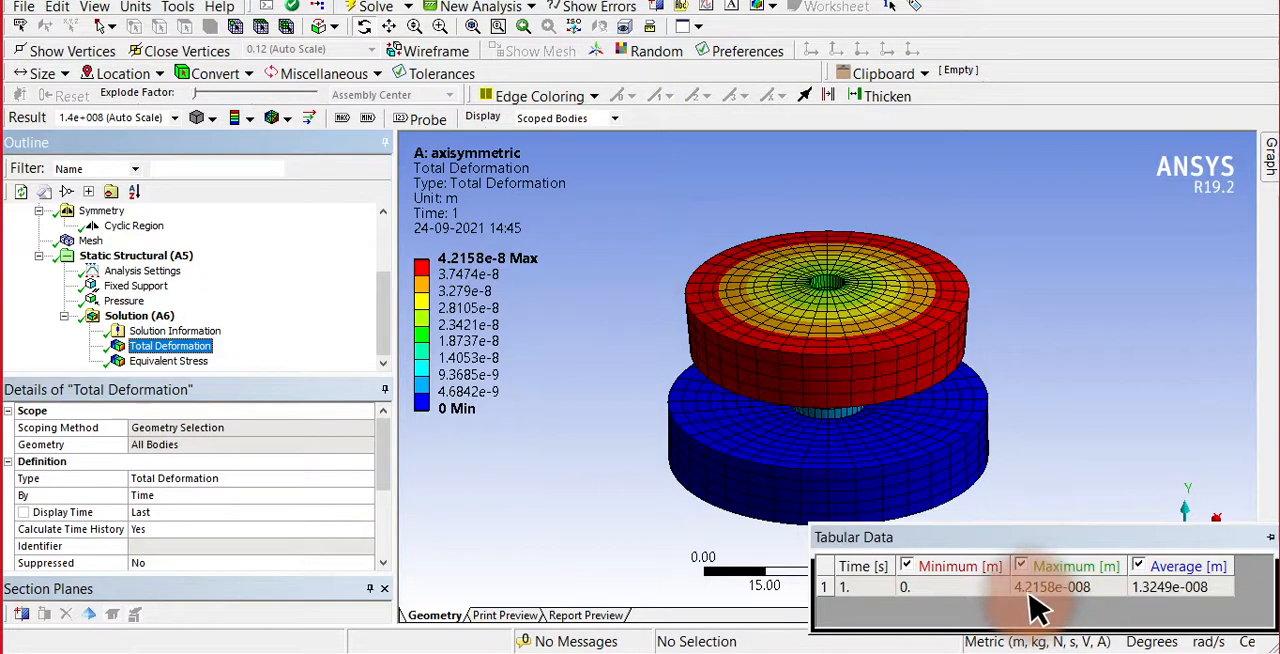
click(120, 427)
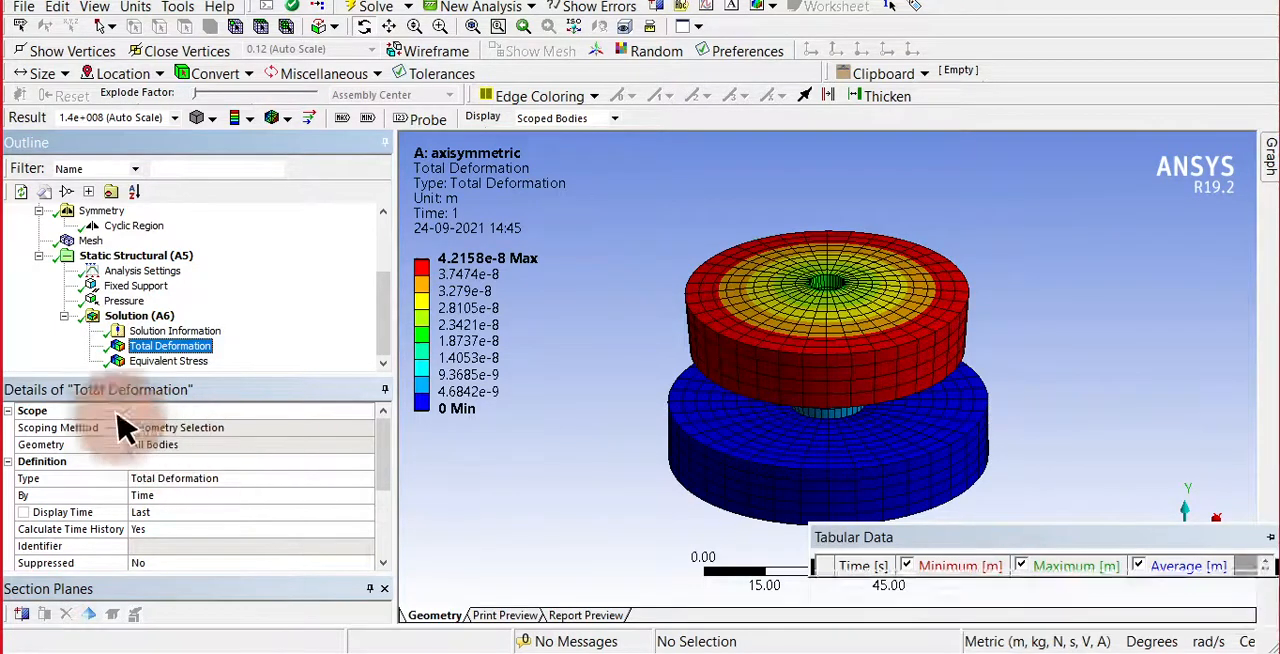
click(168, 361)
mouse_move(1035, 535)
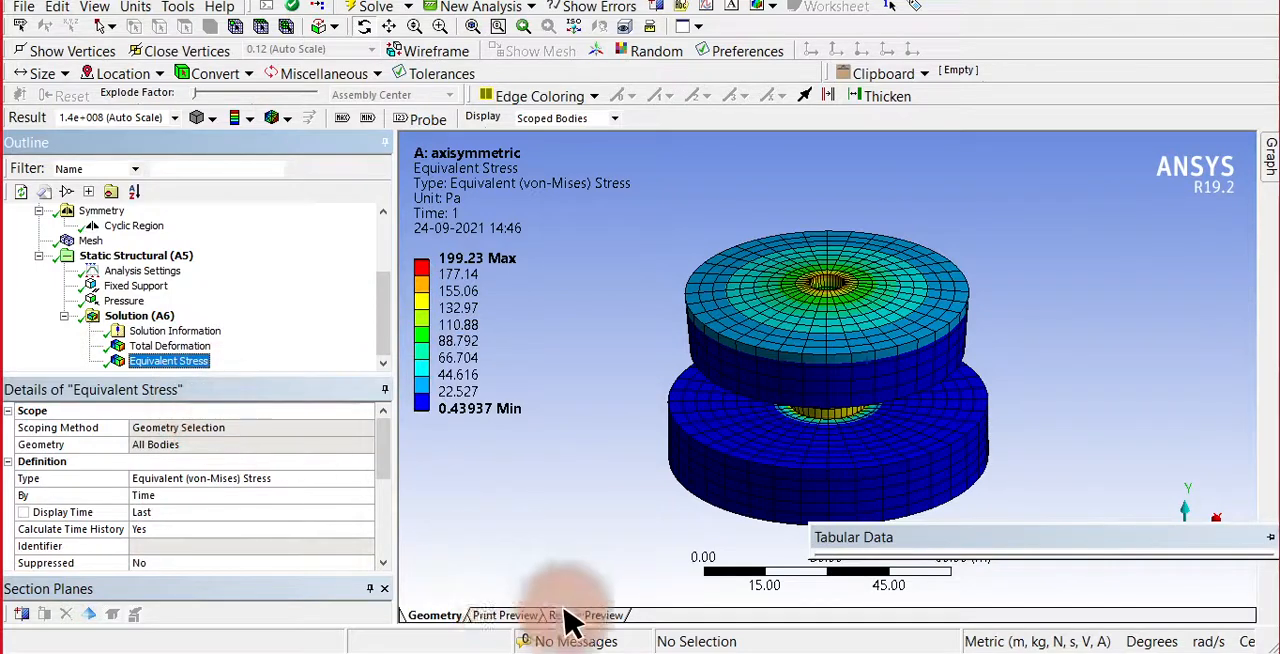
Preview the printable pages of the Equivalent Stress and Total Deformation results.
click(506, 617)
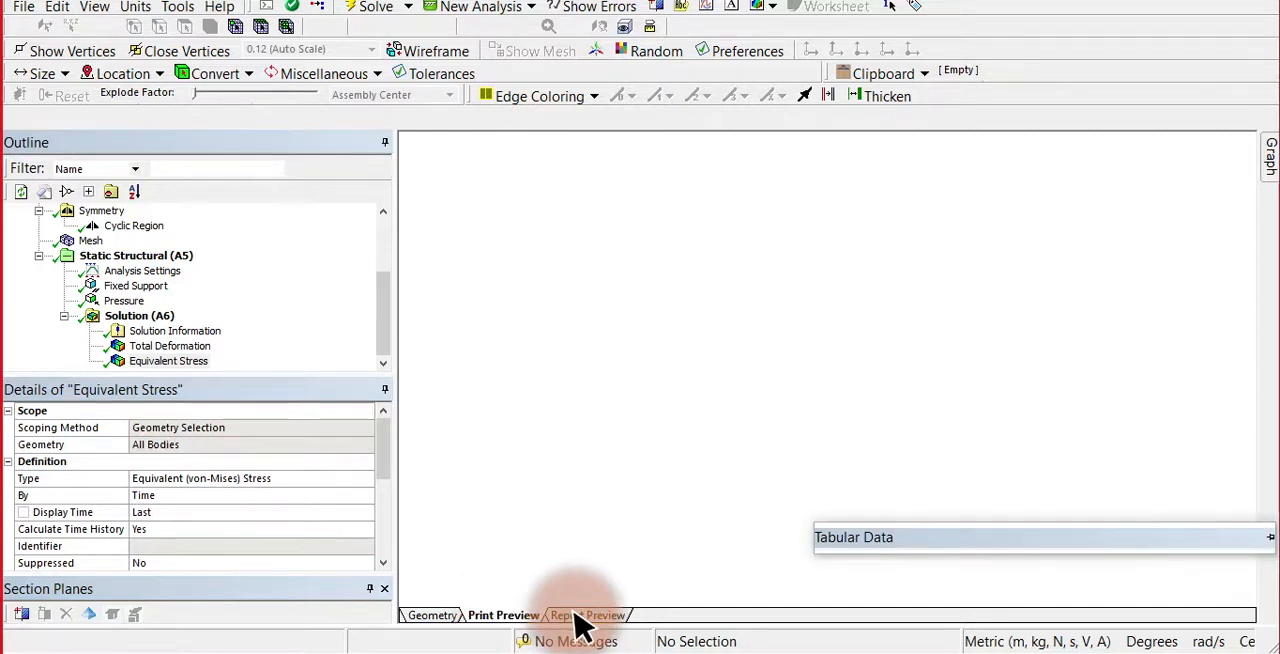
click(586, 615)
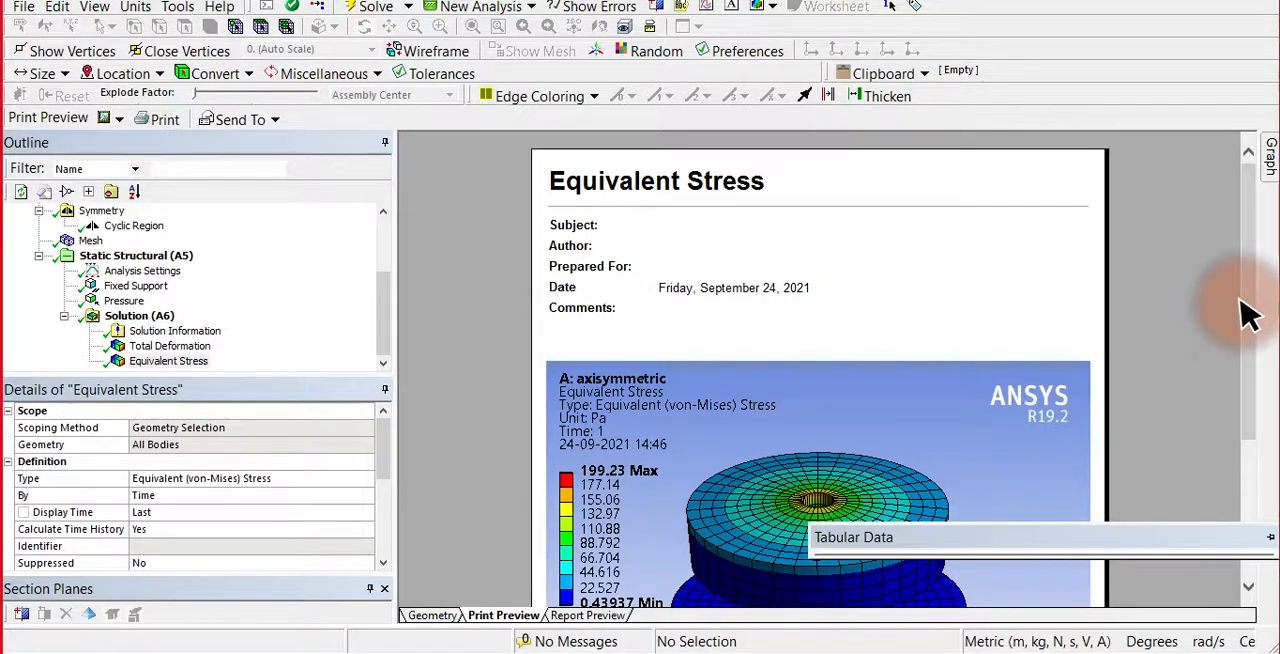
mouse_move(1248, 315)
mouse_down()
mouse_move(1249, 471)
mouse_move(1272, 310)
mouse_up()
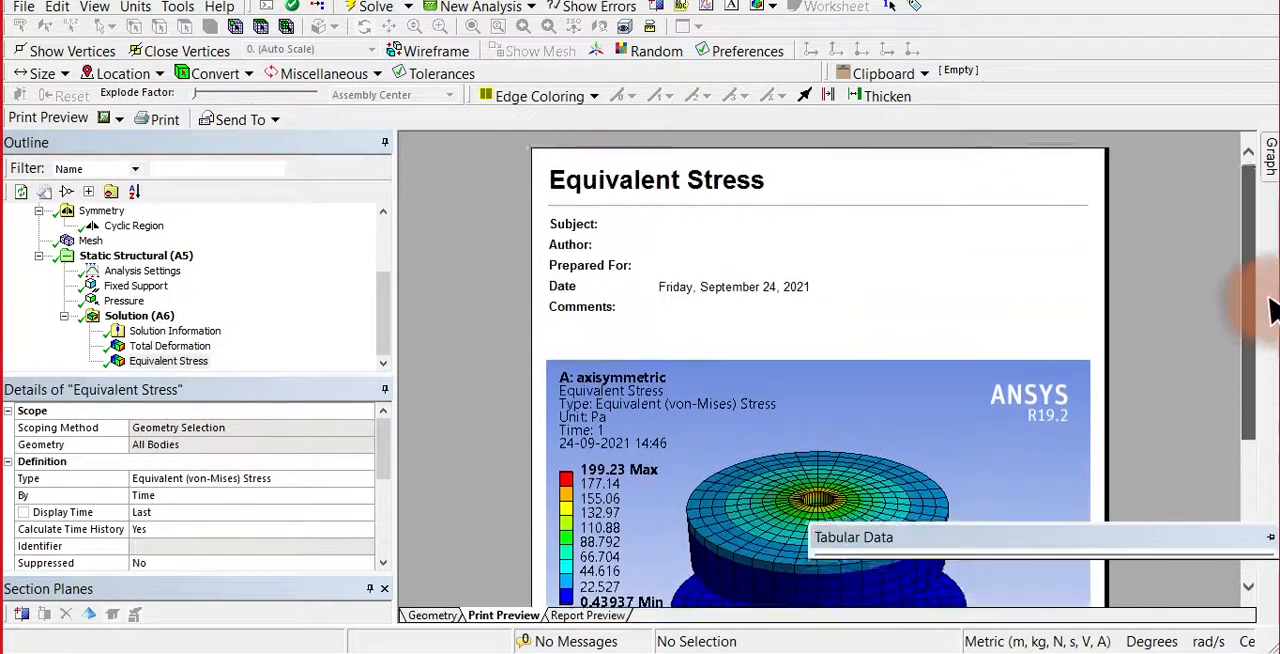
click(162, 346)
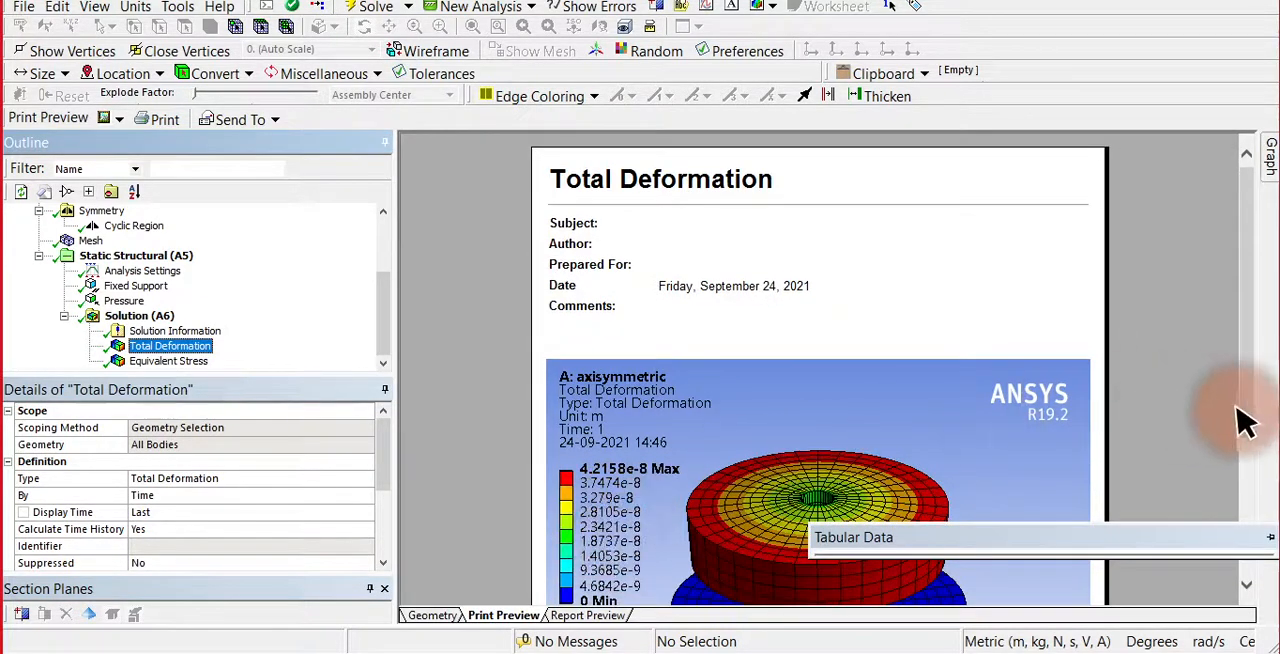
drag(1245, 420, 1265, 393)
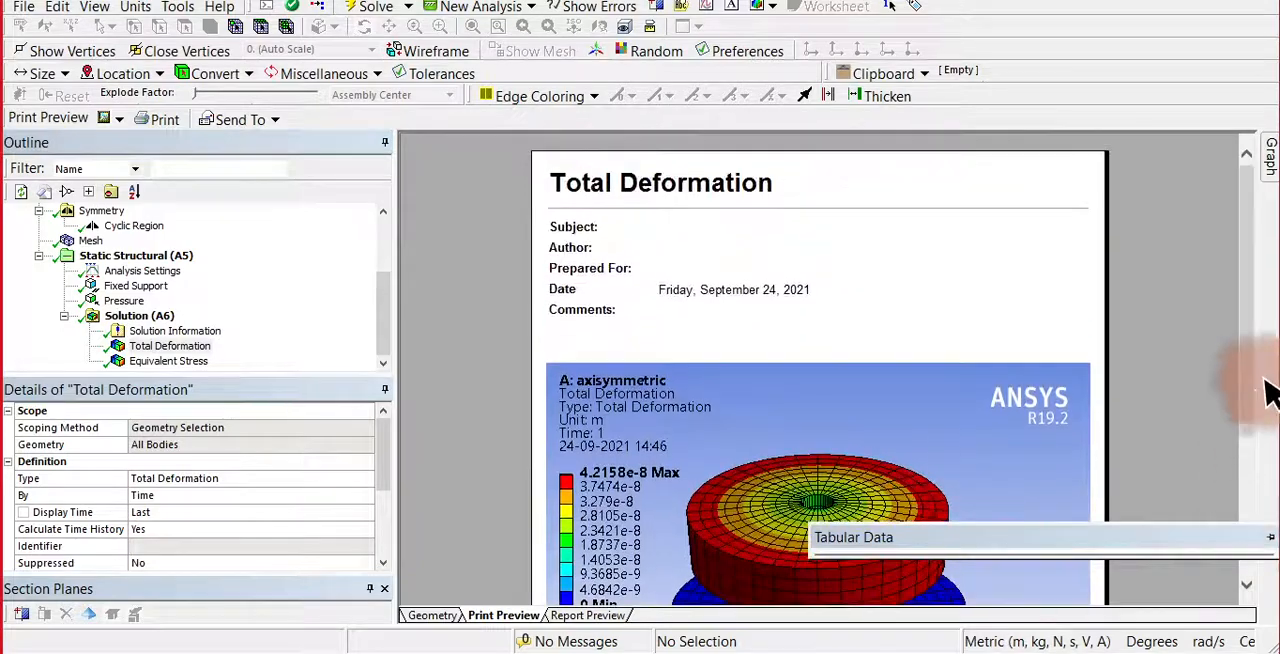